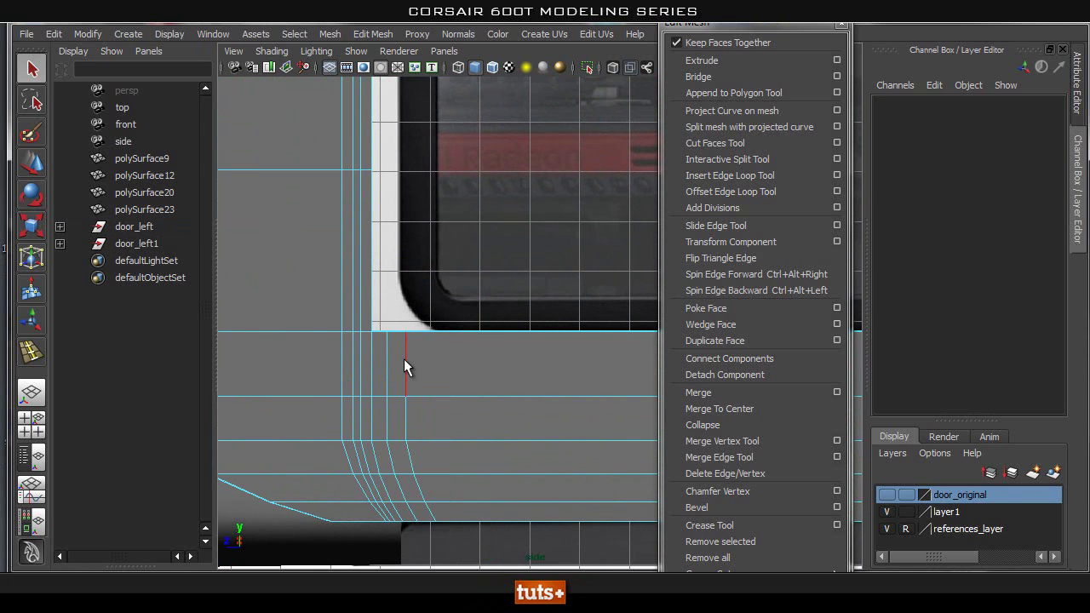
Delete the extra vertical edges below the window opening near its lower-left and lower-right corners
click(404, 359)
alt+middle_drag(431, 357, 505, 351)
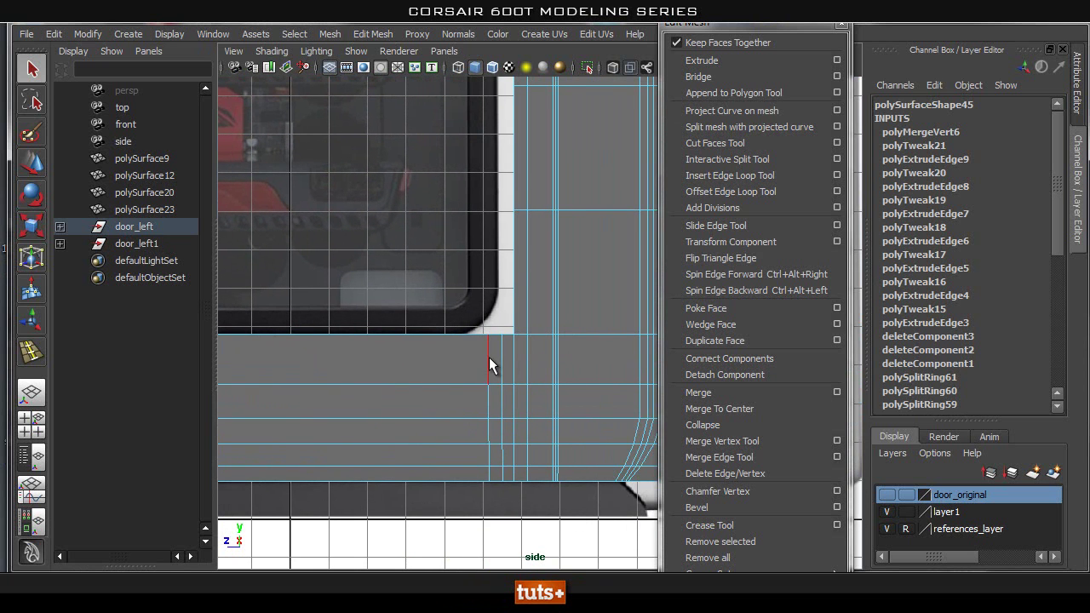
shift+double_click(503, 355)
shift+right_drag(456, 353, 442, 366)
alt+right_drag(442, 362, 436, 198)
alt+middle_drag(436, 198, 423, 415)
alt+right_drag(423, 415, 528, 200)
alt+middle_drag(528, 200, 517, 395)
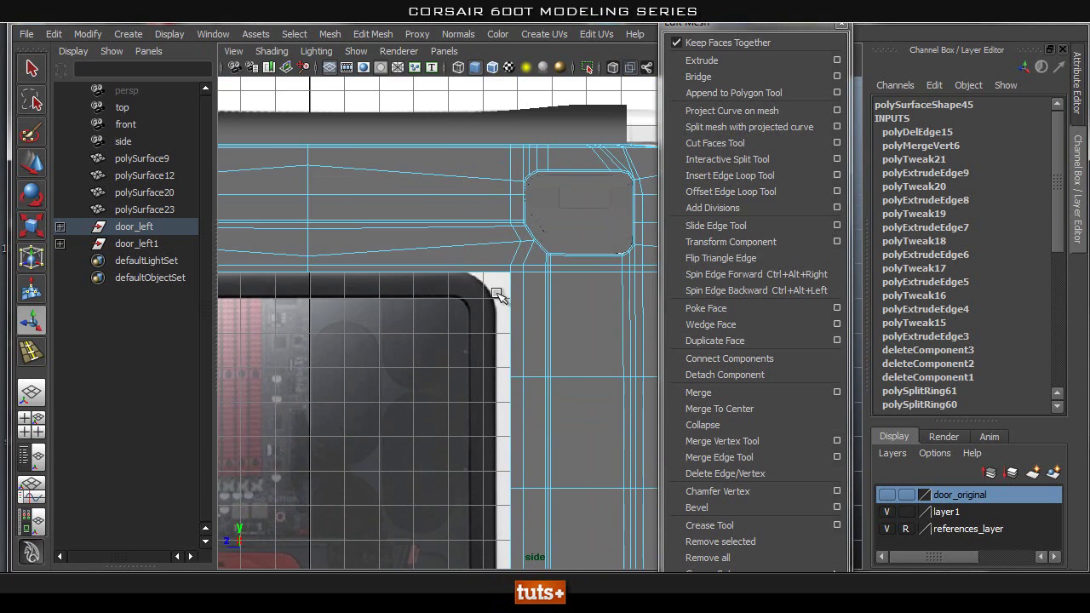
Compare the window opening's border and rounded corners with the reference image in the side view
alt+middle_drag(506, 345, 375, 274)
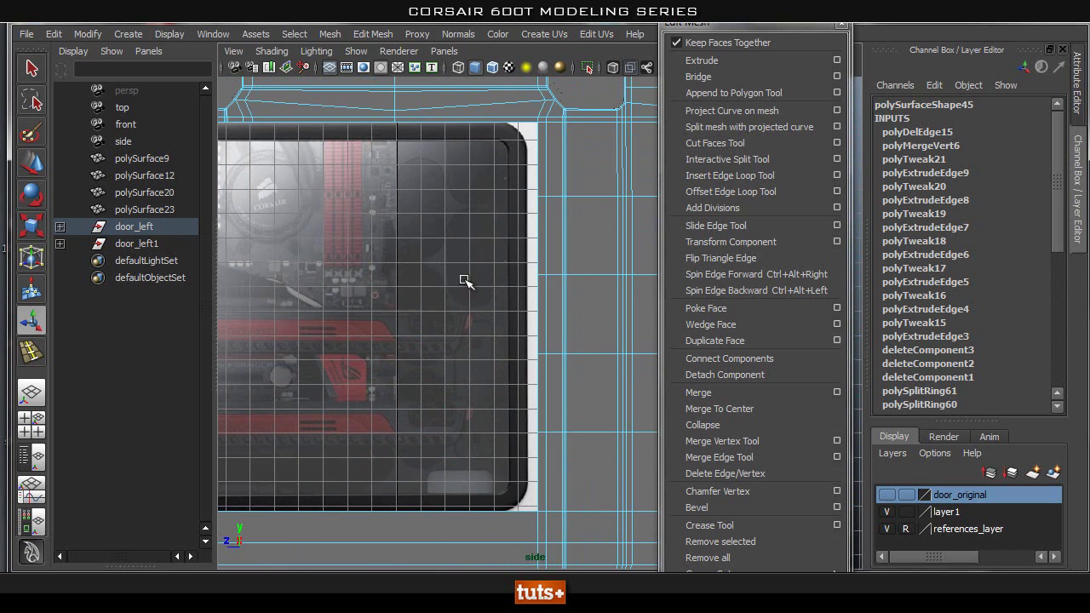
alt+right_drag(491, 388, 402, 385)
alt+middle_drag(402, 384, 490, 361)
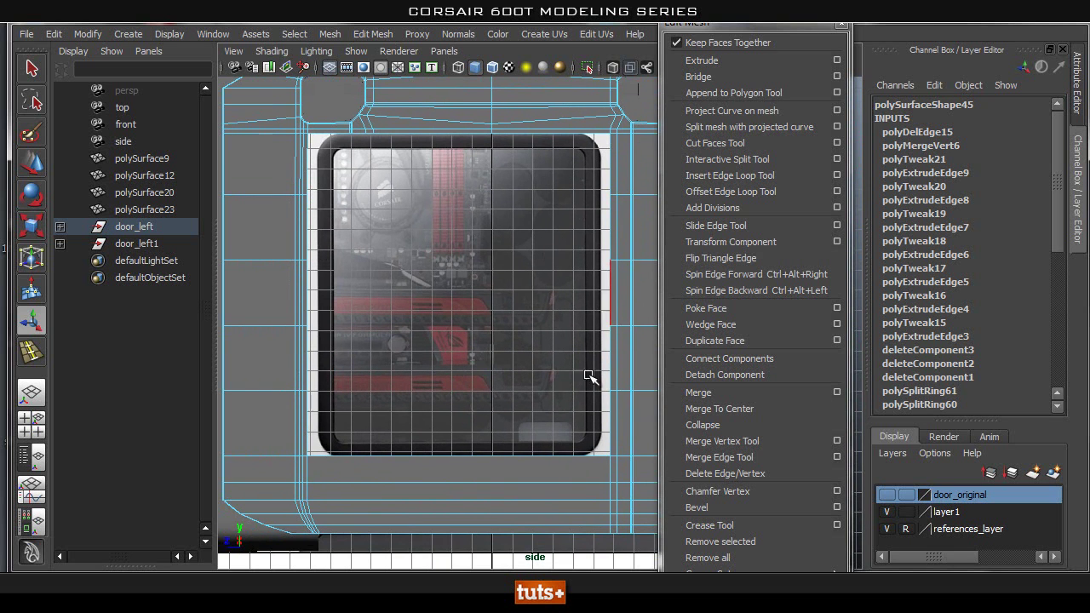
alt+middle_drag(574, 202, 533, 235)
alt+middle_drag(437, 162, 412, 292)
alt+right_drag(412, 292, 540, 311)
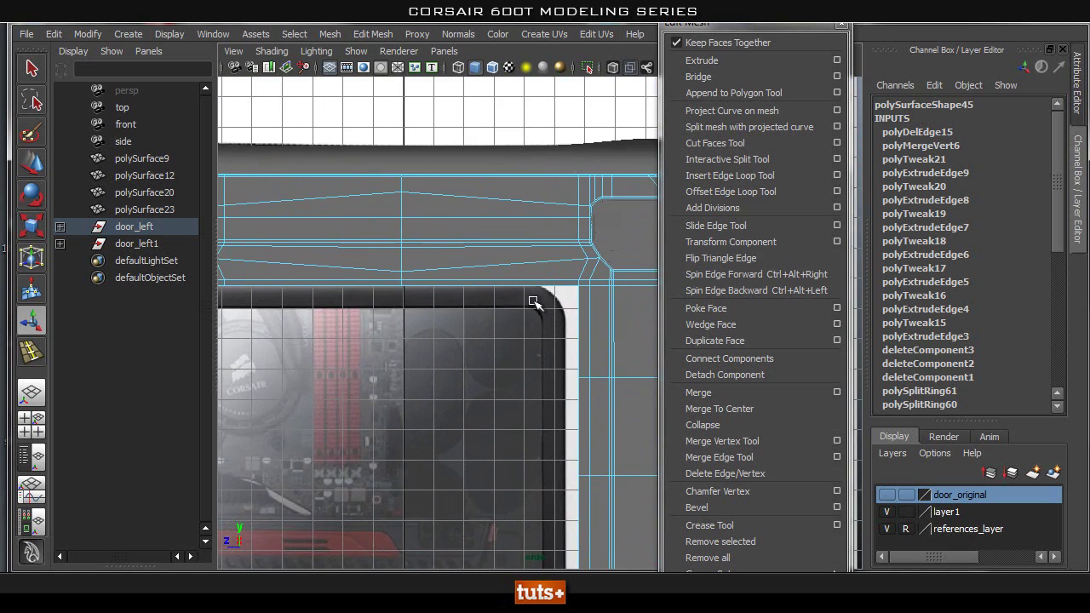
alt+middle_drag(540, 312, 505, 308)
alt+right_drag(506, 308, 536, 314)
Select the vertical edge loops along the window opening's right side and shift them slightly in the side view
scroll(535, 314, up, 1)
key(space)
drag(542, 310, 535, 283)
alt+drag(504, 327, 540, 337)
alt+right_drag(541, 337, 550, 341)
alt+middle_drag(550, 340, 478, 320)
alt+drag(402, 412, 413, 414)
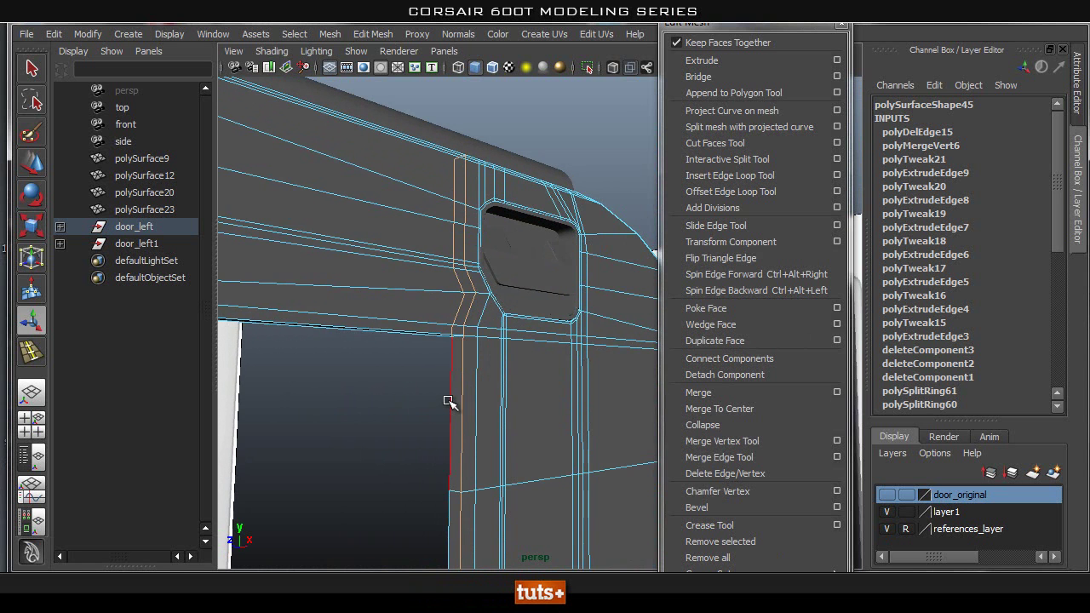
alt+right_drag(499, 430, 356, 445)
alt+middle_drag(409, 464, 426, 272)
alt+middle_drag(440, 475, 445, 229)
alt+middle_drag(440, 434, 441, 271)
alt+drag(440, 297, 459, 372)
alt+middle_drag(418, 246, 429, 285)
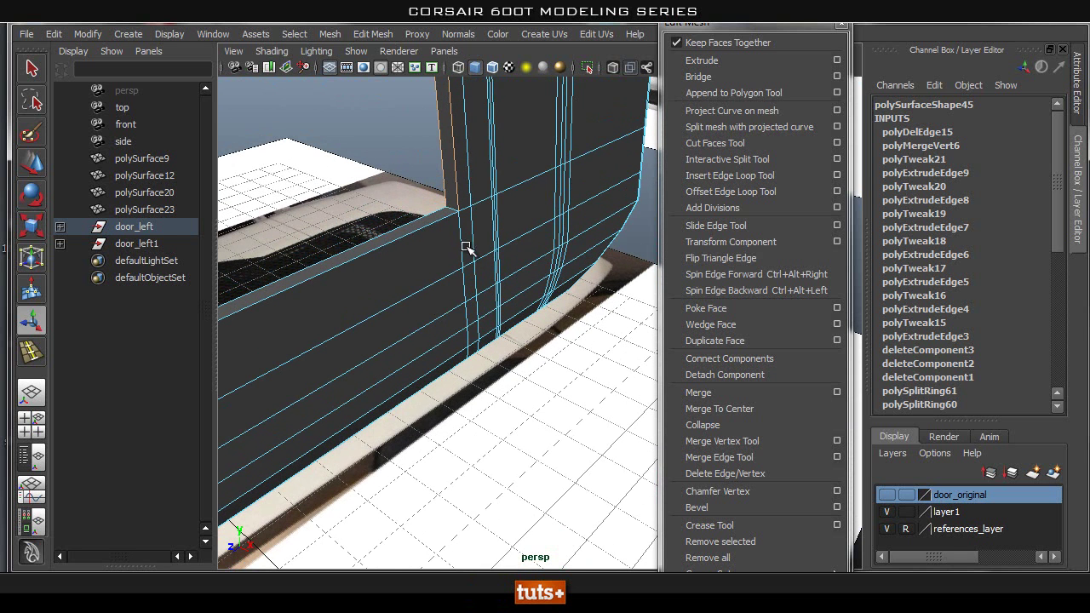
alt+middle_drag(418, 132, 423, 273)
key(space)
drag(423, 272, 469, 272)
alt+middle_drag(448, 296, 441, 251)
alt+right_drag(468, 288, 400, 294)
drag(499, 292, 497, 292)
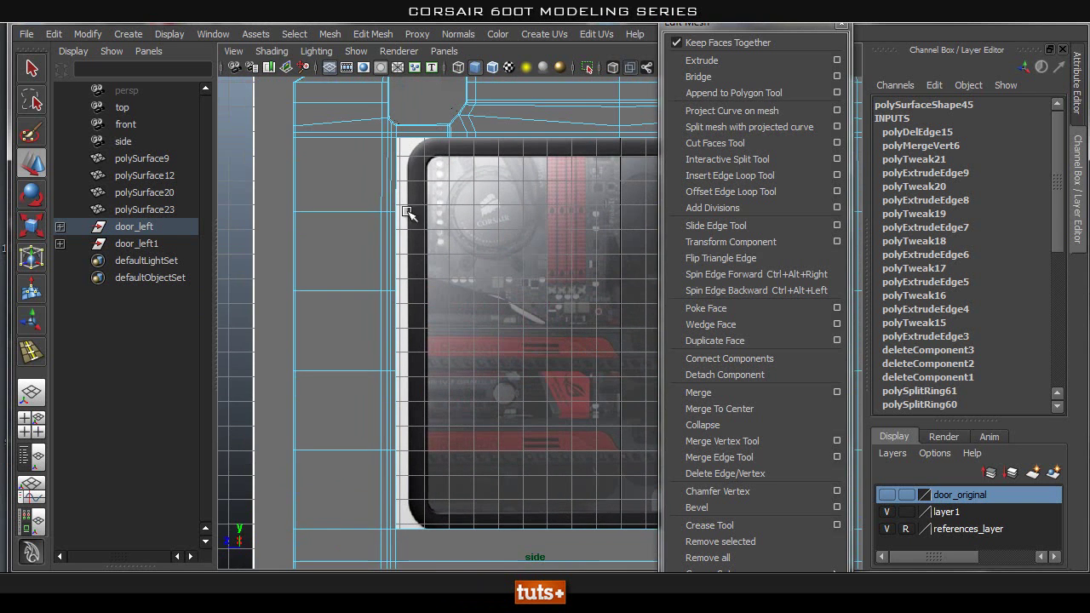
Switch to object selection and select the whole door mesh near the window's upper-left corner
alt+middle_drag(405, 233, 408, 273)
alt+right_drag(409, 274, 438, 229)
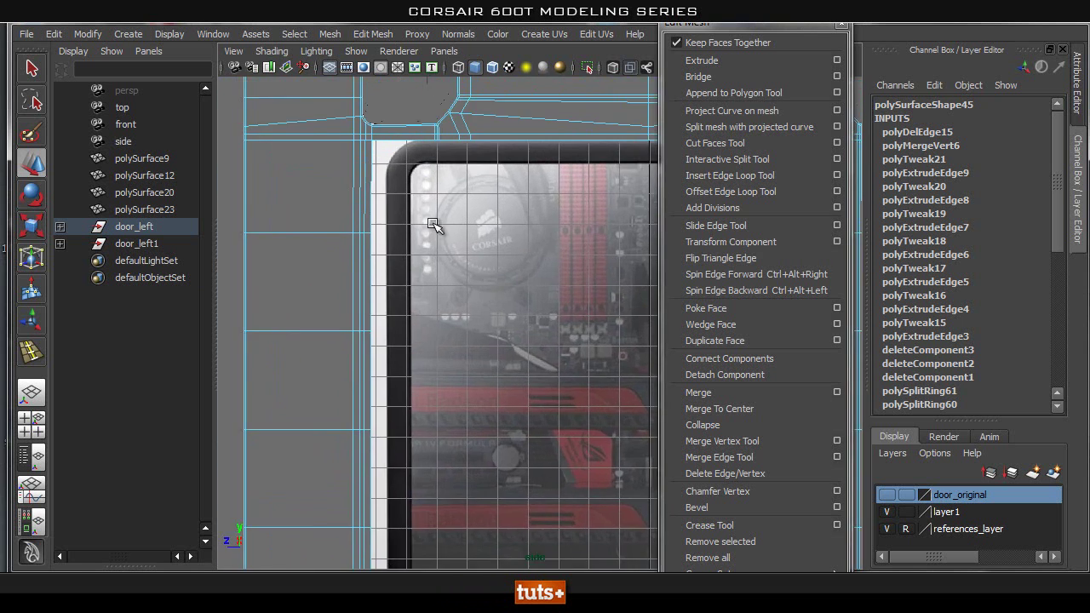
alt+middle_drag(438, 229, 469, 318)
alt+right_drag(469, 319, 589, 315)
scroll(407, 223, up, 3)
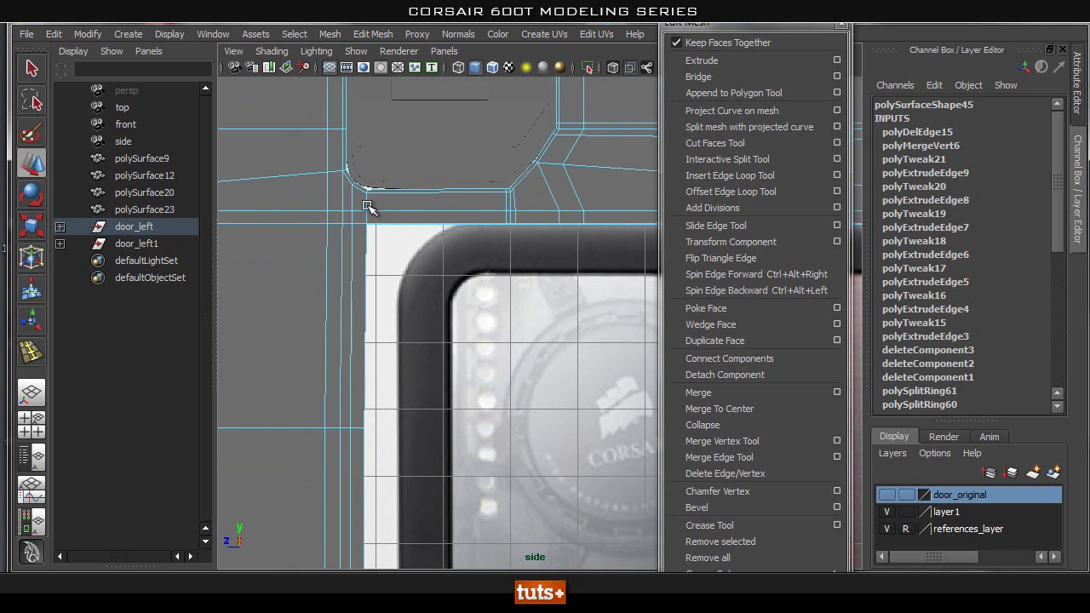
click(392, 150)
click(361, 192)
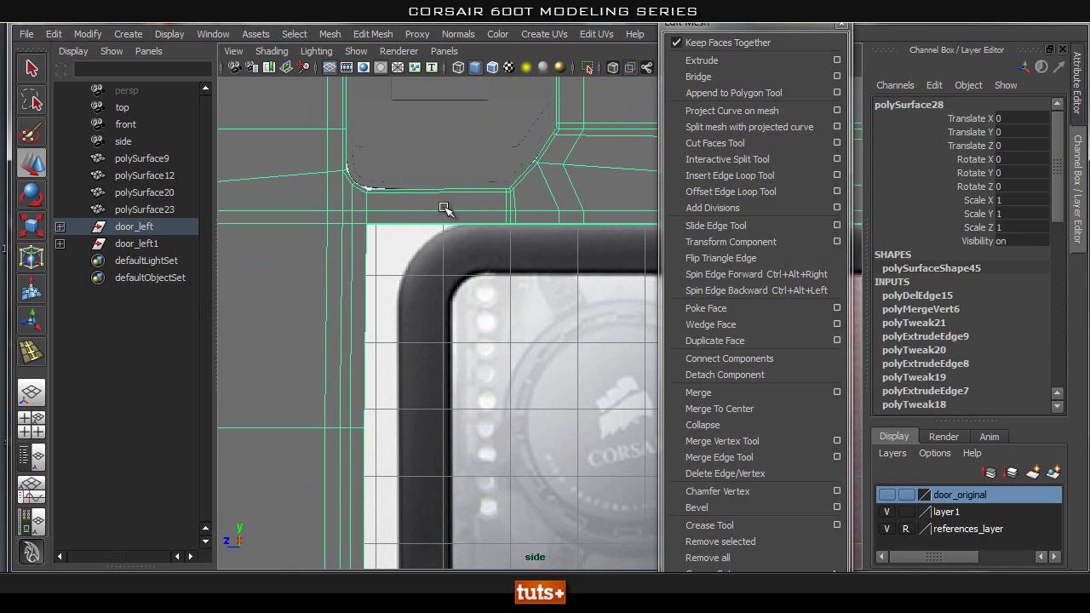
Insert a vertical edge loop in the strip between the left handle recess and the window's top edge, near the corner
alt+right_drag(408, 228, 438, 231)
alt+middle_drag(428, 214, 440, 236)
key(space)
drag(441, 236, 352, 295)
alt+right_drag(351, 296, 341, 451)
alt+middle_drag(341, 460, 440, 509)
alt+middle_drag(451, 357, 442, 514)
alt+middle_drag(417, 264, 384, 503)
alt+right_drag(272, 392, 527, 341)
alt+middle_drag(400, 459, 494, 341)
alt+drag(493, 343, 606, 223)
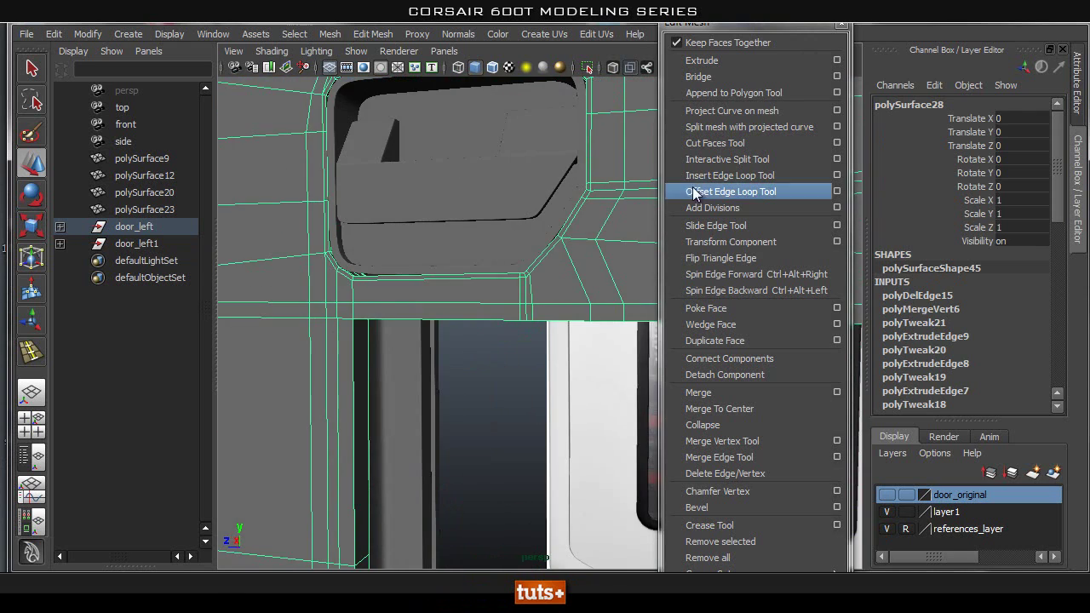
click(731, 179)
click(403, 321)
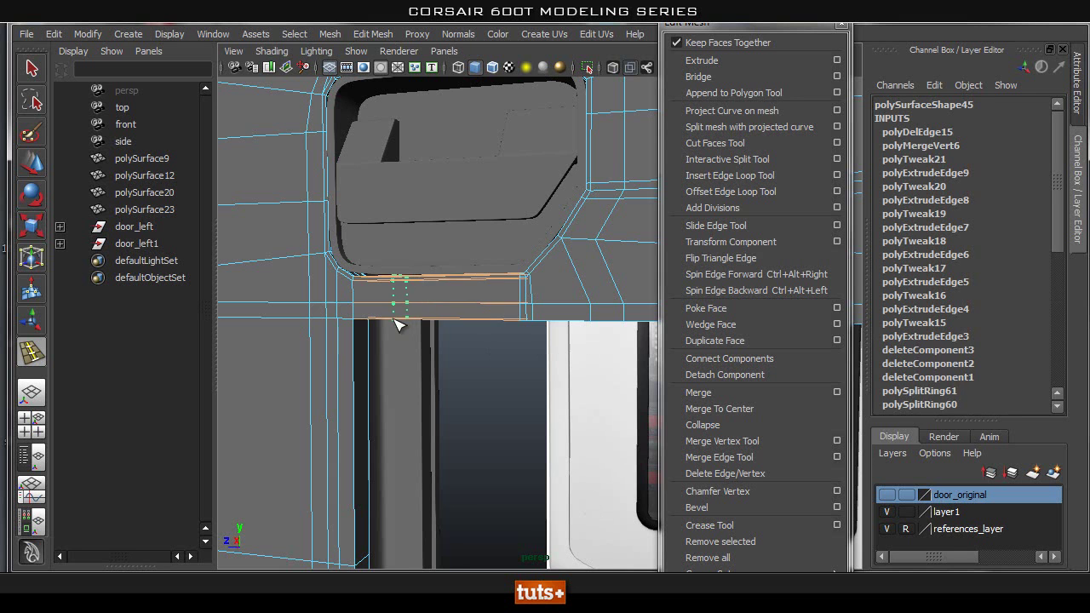
drag(394, 320, 394, 320)
alt+right_drag(394, 322, 333, 373)
alt+drag(439, 302, 392, 235)
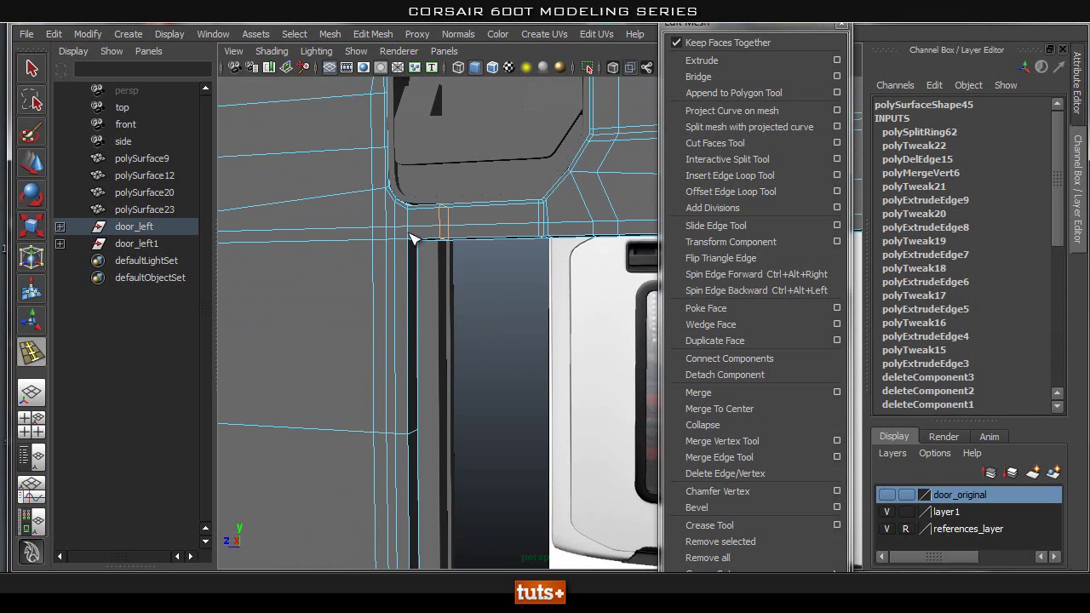
Delete the inner rim face between the inserted edge loop and the window's upper-left corner
alt+drag(449, 255, 474, 290)
alt+middle_drag(475, 289, 483, 209)
key(q)
right_drag(447, 265, 443, 287)
click(489, 218)
alt+drag(489, 218, 473, 277)
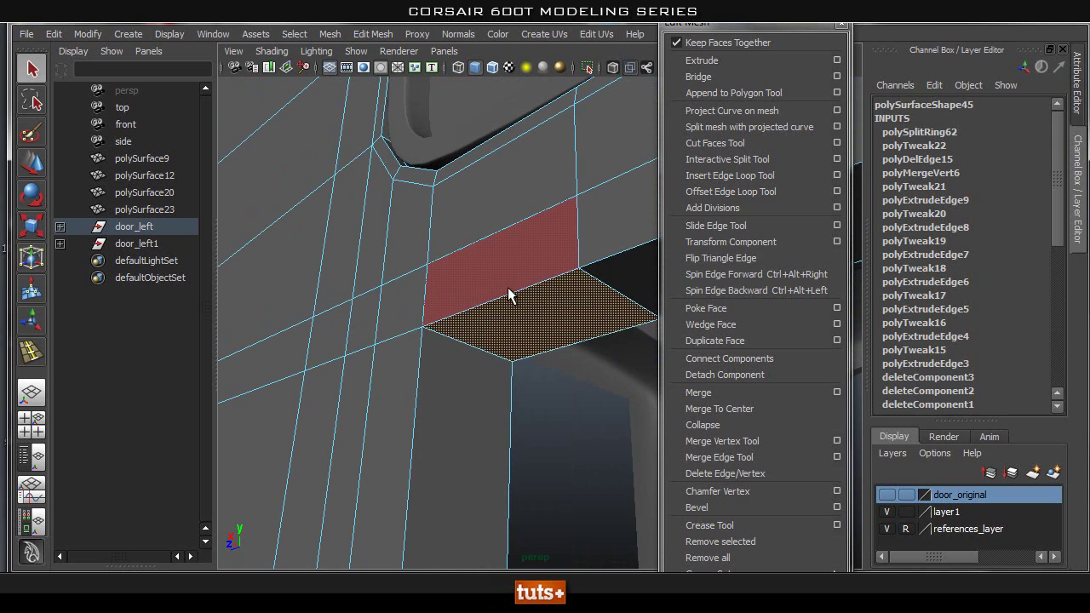
key(Delete)
alt+drag(594, 343, 515, 393)
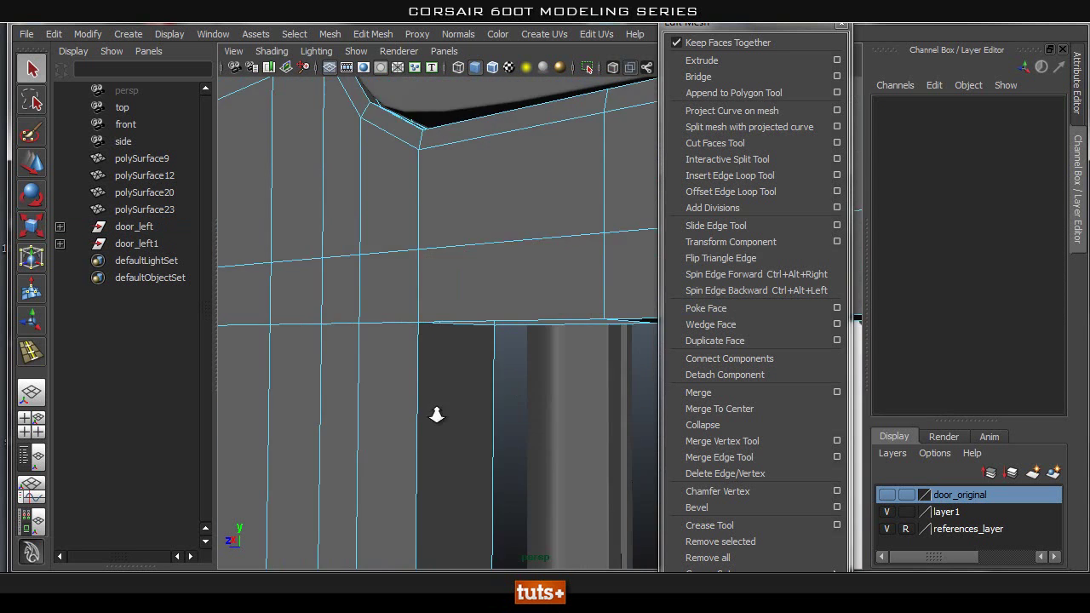
Insert a vertical edge loop below the window near its lower-left corner and delete the small inner rim face there
alt+right_drag(515, 394, 481, 417)
alt+middle_drag(481, 417, 474, 66)
alt+middle_drag(507, 307, 484, 230)
alt+drag(485, 391, 472, 513)
alt+right_drag(536, 504, 477, 493)
alt+drag(477, 503, 498, 306)
click(732, 175)
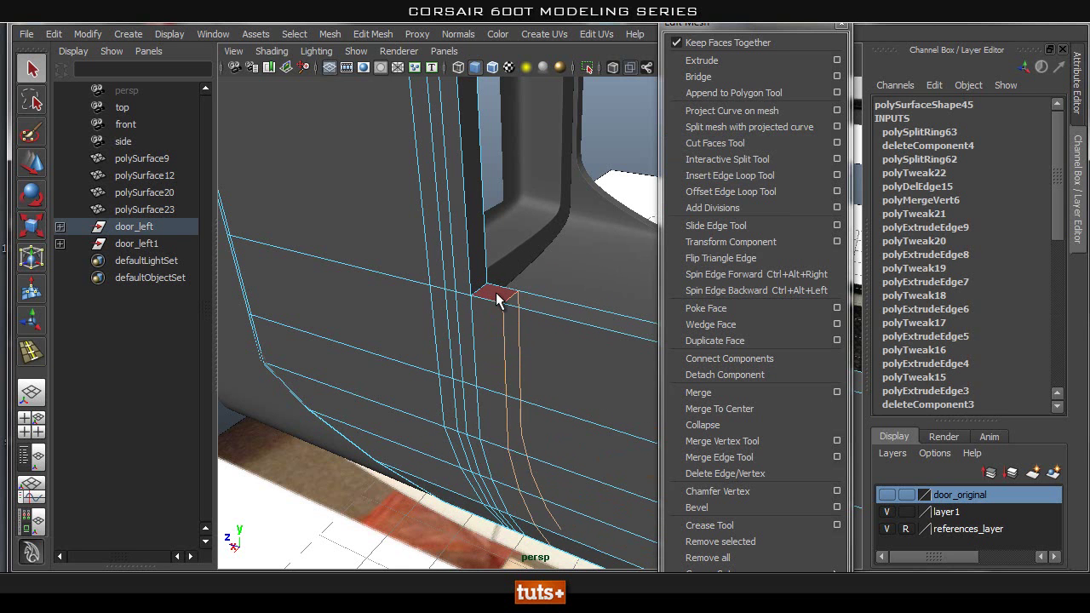
key(Delete)
Extrude the inner rim faces along the window's left side and snap them inward to widen that side
right_drag(474, 239, 477, 278)
click(472, 231)
scroll(475, 125, down, 3)
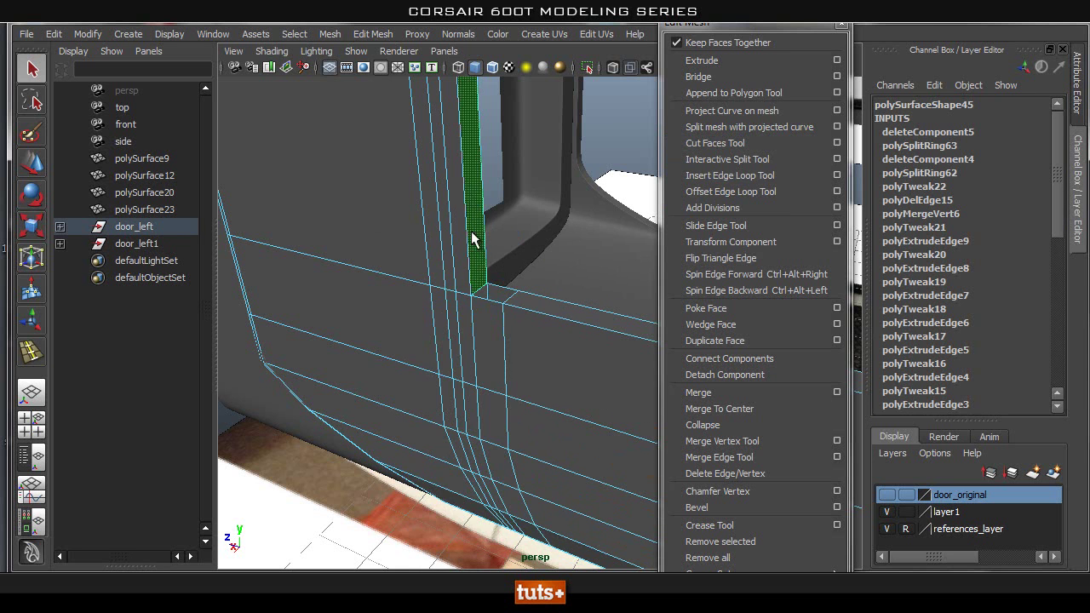
alt+drag(477, 131, 499, 335)
alt+drag(502, 207, 523, 328)
click(702, 60)
drag(467, 355, 477, 354)
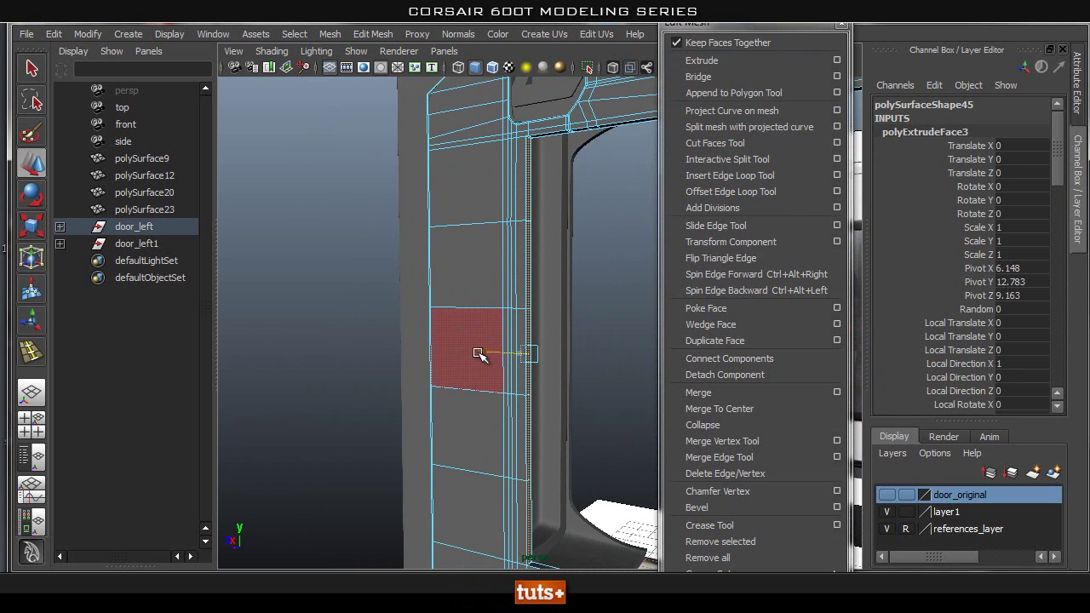
middle_drag(528, 135, 530, 136)
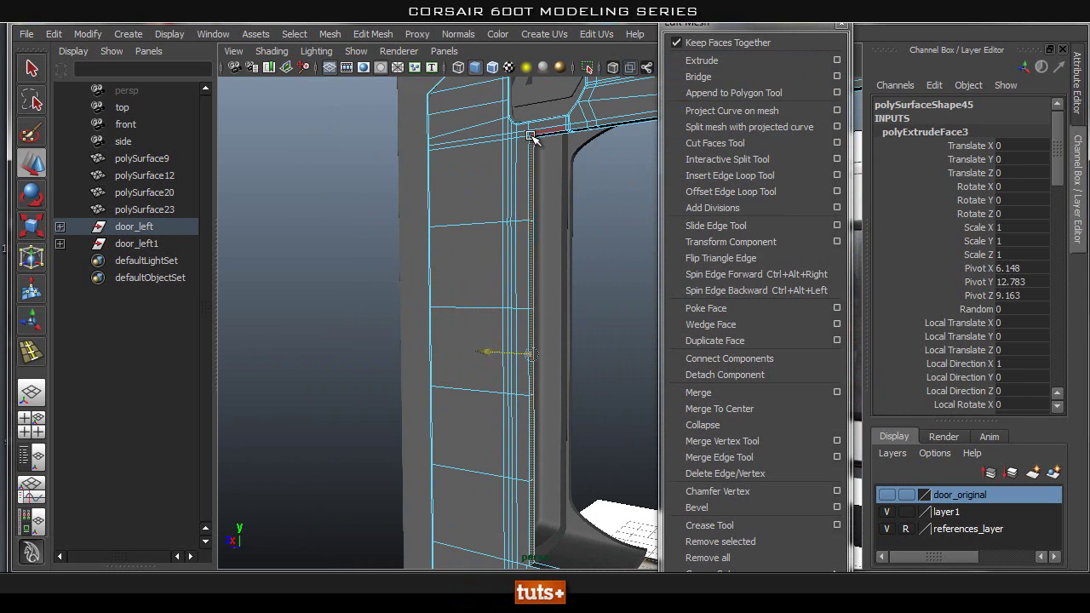
alt+middle_drag(497, 173, 513, 219)
alt+right_drag(516, 231, 657, 270)
alt+middle_drag(538, 144, 542, 319)
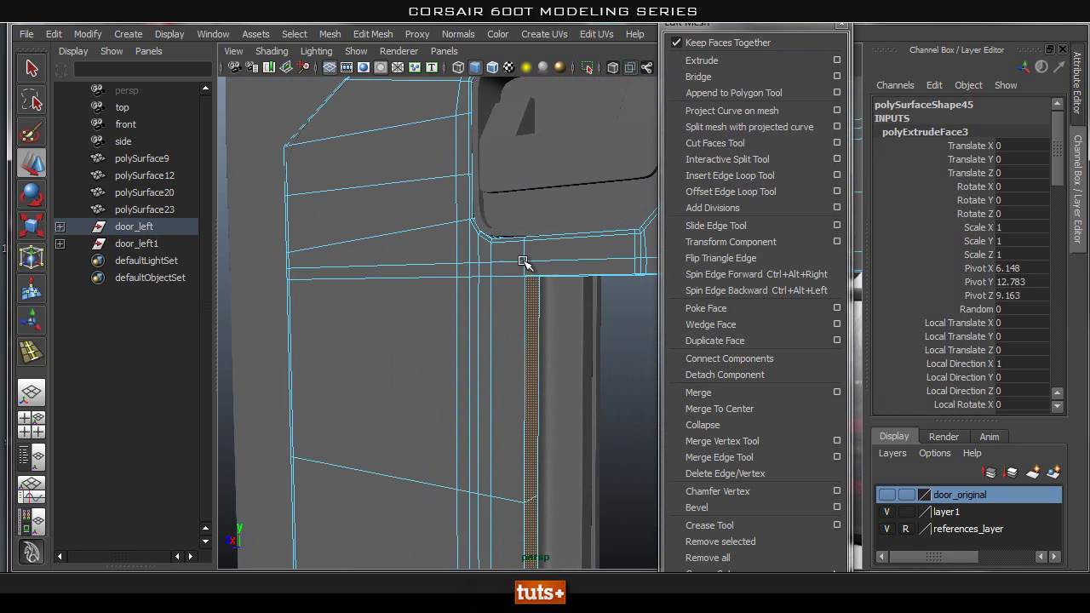
Merge the overlapping vertices at the window's upper-left corner
alt+right_drag(490, 268, 505, 318)
alt+drag(504, 317, 553, 338)
alt+middle_drag(554, 337, 409, 265)
alt+right_drag(408, 265, 404, 268)
alt+middle_drag(403, 267, 426, 250)
right_drag(424, 249, 497, 199)
alt+drag(436, 255, 498, 311)
shift+right_drag(311, 284, 412, 224)
click(393, 286)
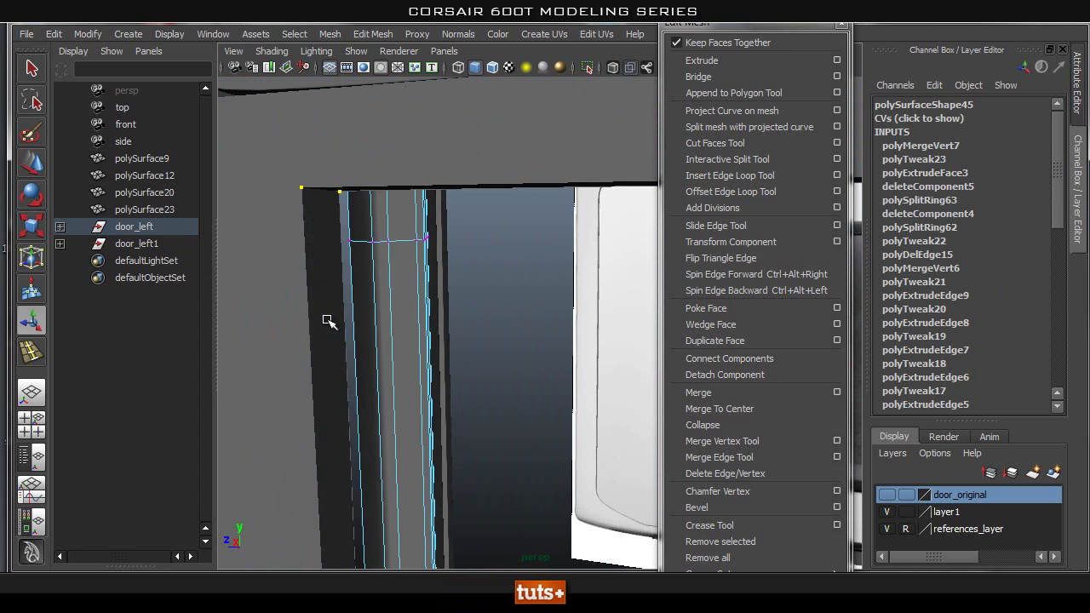
Move the vertical edge loop below the window's lower-left corner toward the extruded side's corner vertex
scroll(366, 406, down, 5)
alt+middle_drag(418, 372, 446, 244)
alt+drag(446, 397, 579, 334)
double_click(349, 388)
scroll(341, 425, down, 3)
alt+middle_drag(341, 425, 331, 342)
key(w)
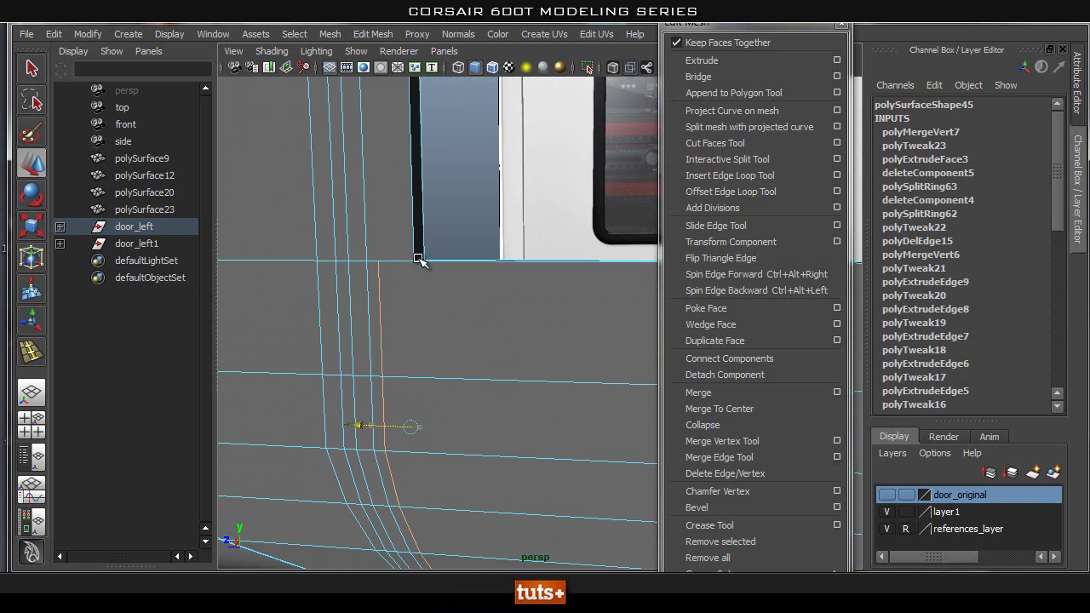
alt+drag(497, 364, 444, 330)
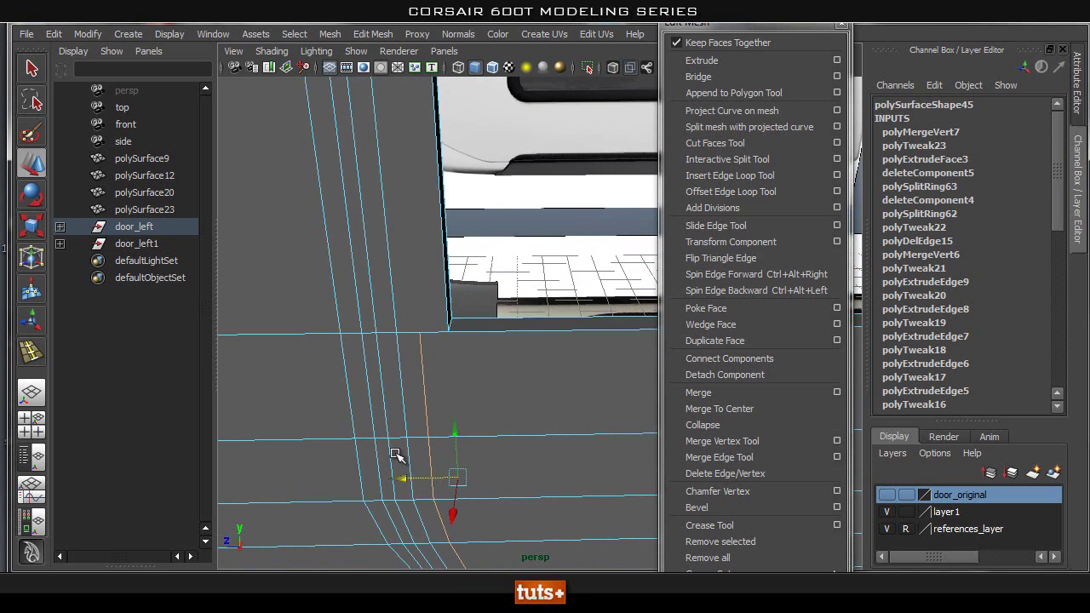
Merge the vertices at the window's lower-left corner, joining the edge loop's end to the corner with the Merge Vertex tool
right_drag(447, 302, 383, 303)
shift+right_drag(443, 371, 511, 302)
alt+drag(511, 302, 307, 292)
alt+right_drag(306, 292, 483, 277)
alt+middle_drag(484, 277, 475, 403)
alt+right_drag(474, 404, 621, 348)
alt+middle_drag(620, 348, 597, 353)
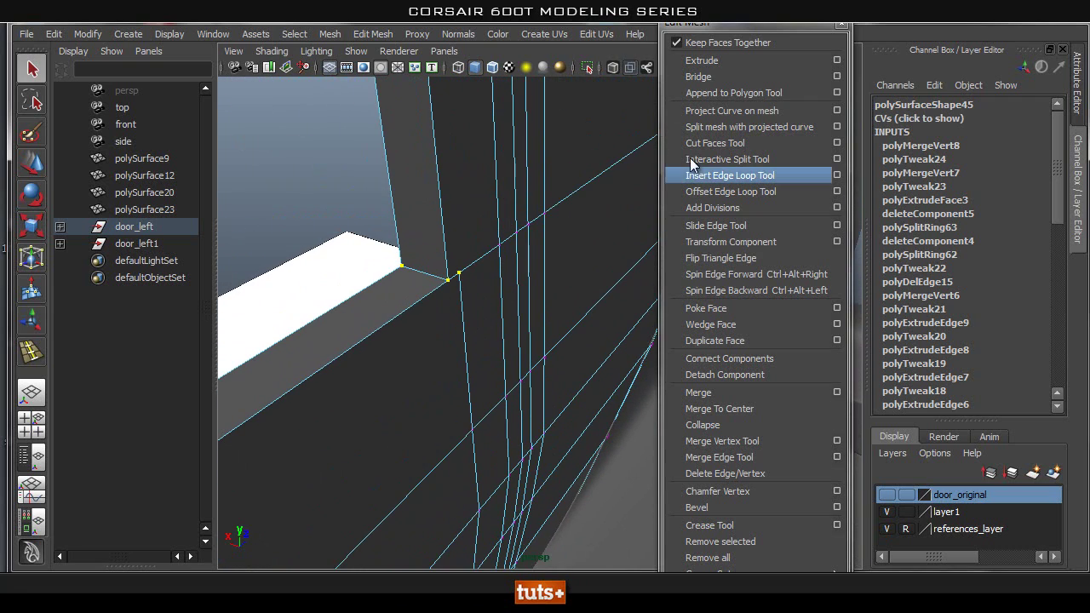
click(746, 457)
key(q)
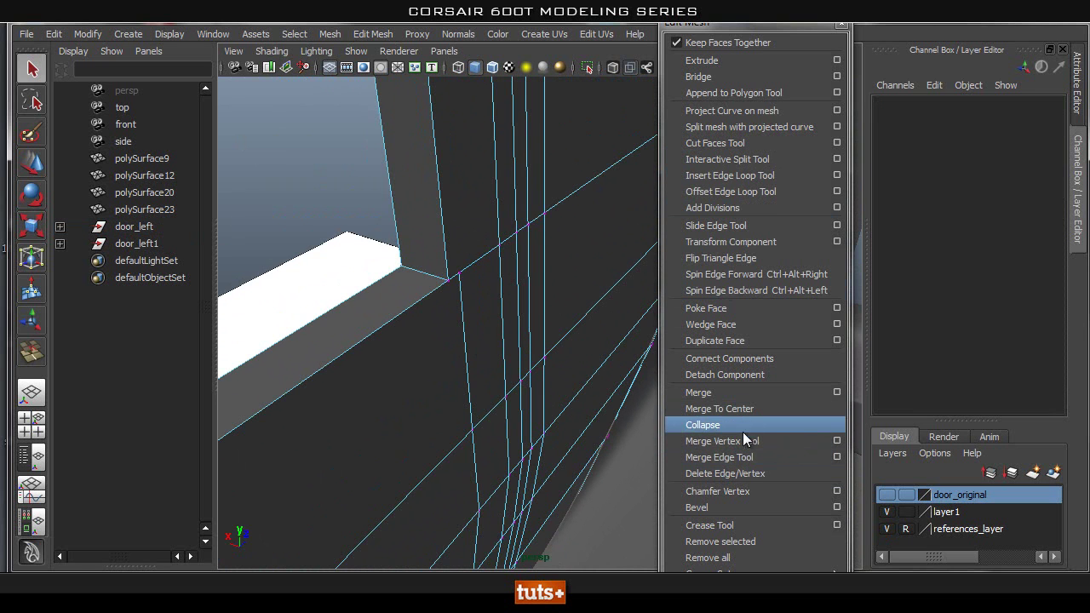
click(747, 443)
drag(444, 278, 444, 279)
Check the rounded lower-left window corner in the smoothed door preview
alt+drag(436, 300, 357, 366)
alt+middle_drag(358, 366, 360, 438)
alt+right_drag(360, 438, 253, 395)
alt+drag(253, 394, 596, 377)
alt+right_drag(596, 377, 435, 379)
key(q)
right_drag(475, 302, 584, 286)
click(584, 286)
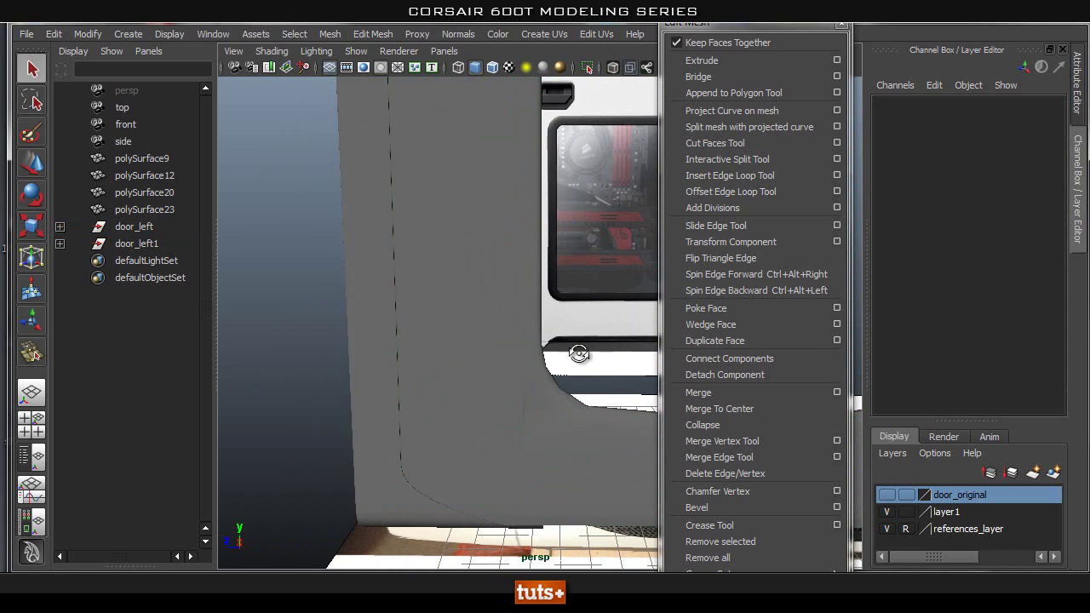
alt+drag(589, 351, 555, 368)
Return the door mesh to its unsmoothed display and examine the edges beside the window's lower-left corner
click(502, 431)
key(1)
alt+right_drag(419, 477, 510, 444)
alt+middle_drag(511, 445, 478, 247)
alt+right_drag(479, 247, 556, 379)
key(3)
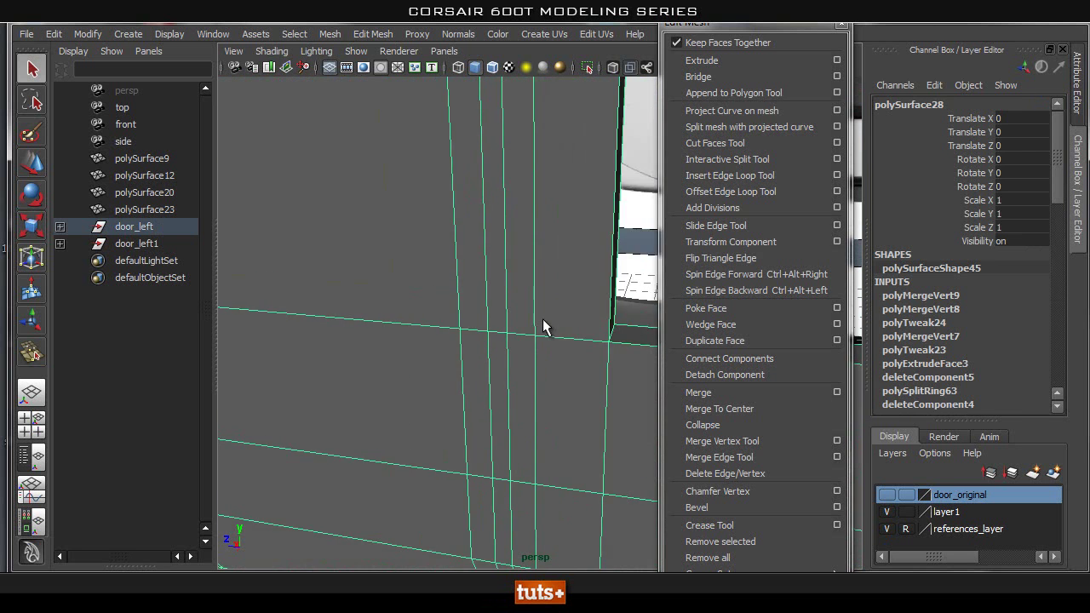
Delete the faulty faces beside and behind the window's lower-left corner
alt+drag(566, 362, 503, 287)
right_drag(504, 282, 553, 286)
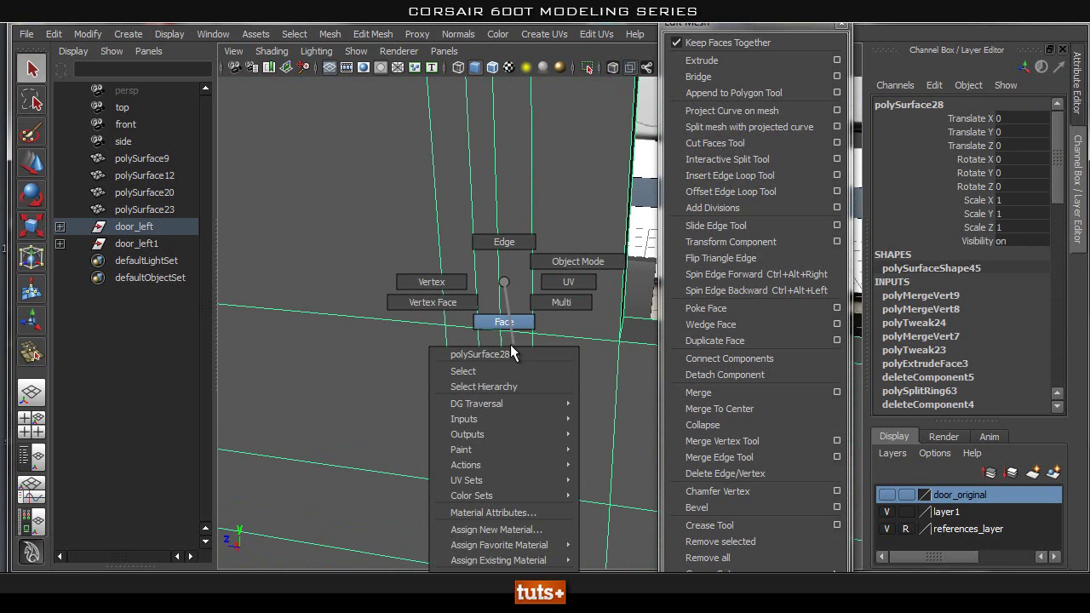
right_drag(533, 325, 537, 323)
click(591, 327)
click(467, 364)
click(573, 345)
alt+drag(599, 323, 586, 380)
click(571, 301)
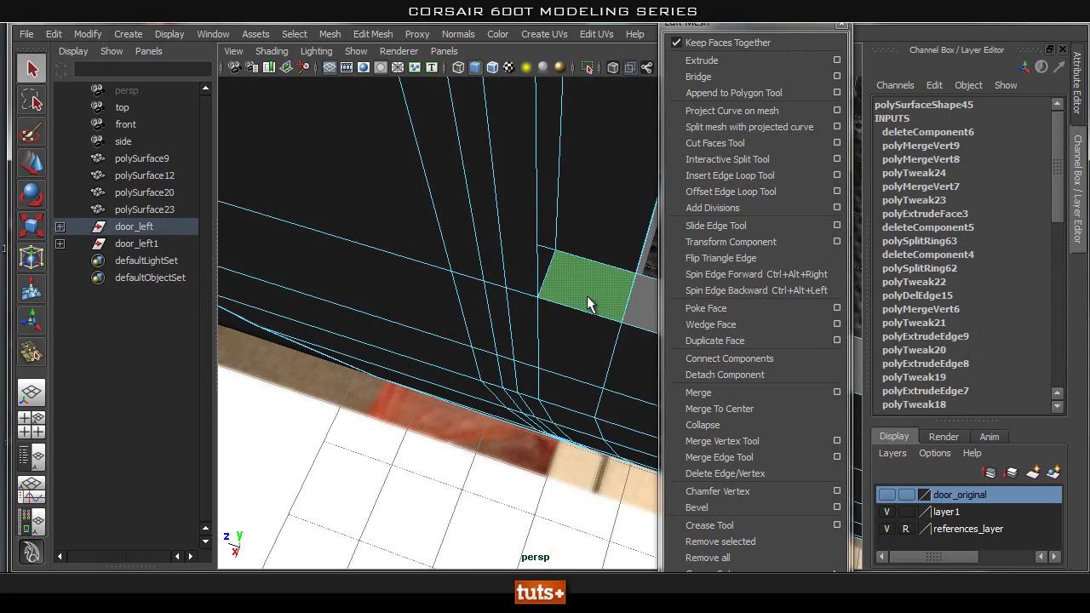
alt+drag(606, 315, 521, 329)
click(509, 366)
alt+drag(513, 384, 532, 274)
Extrude the lowest vertical edge of the window's left side across to the neighbouring edge loop
right_click(532, 273)
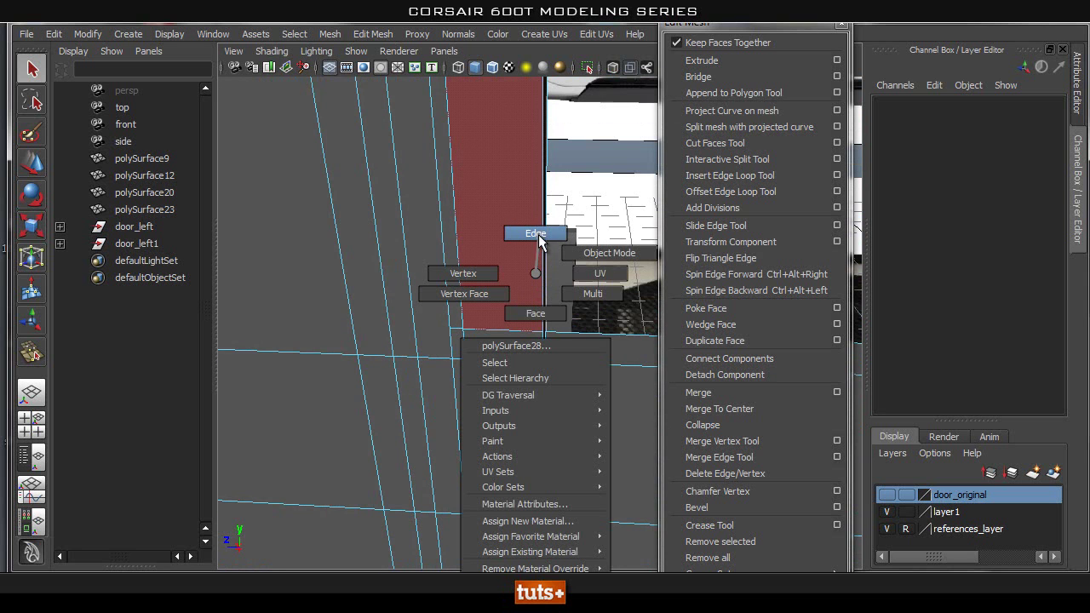
right_drag(586, 253, 586, 253)
alt+drag(586, 253, 496, 321)
click(507, 324)
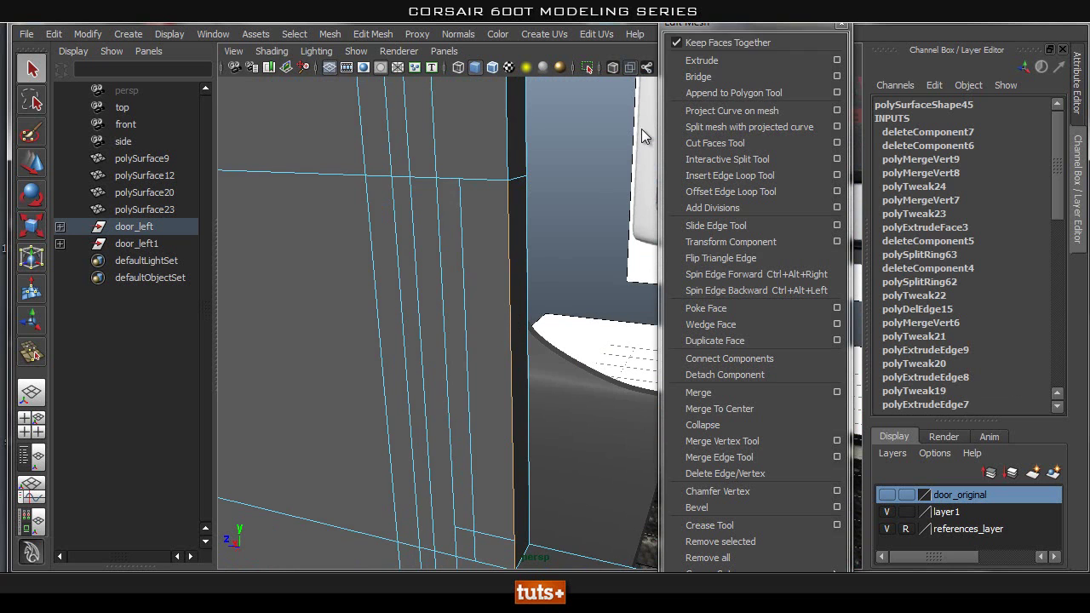
click(701, 60)
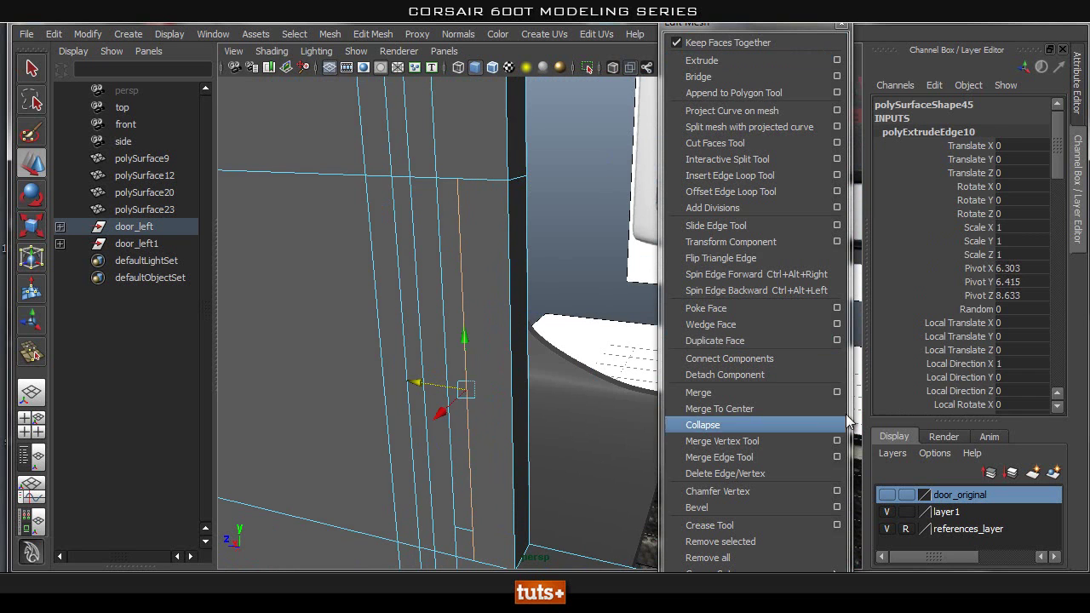
Merge the extruded strip's loose upper vertex onto the neighbouring edge loop beside the window's lower-left side
click(777, 455)
click(441, 180)
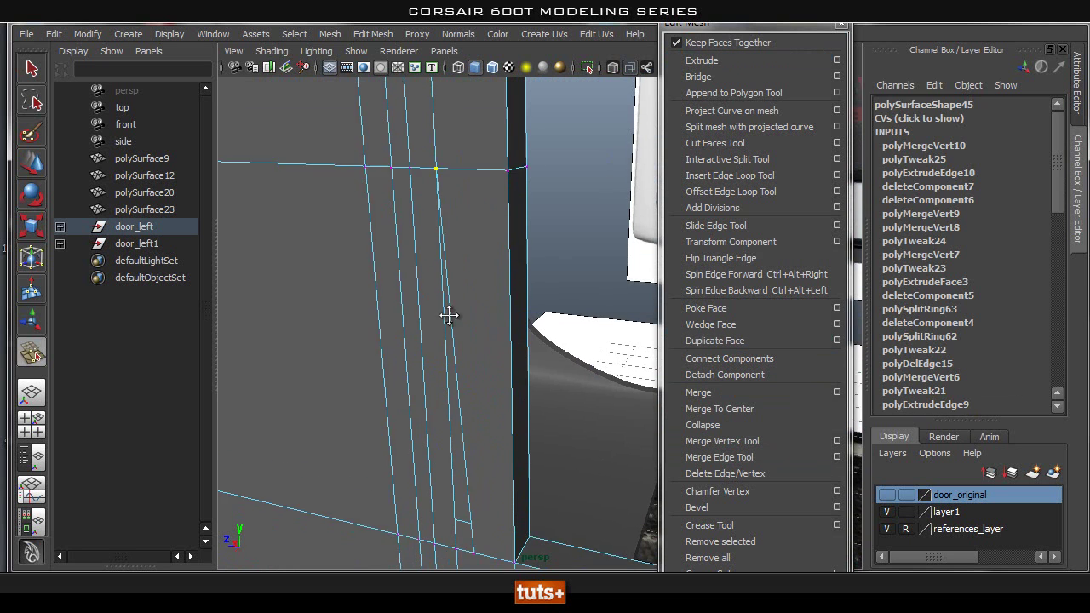
alt+drag(445, 323, 451, 412)
alt+drag(482, 275, 474, 316)
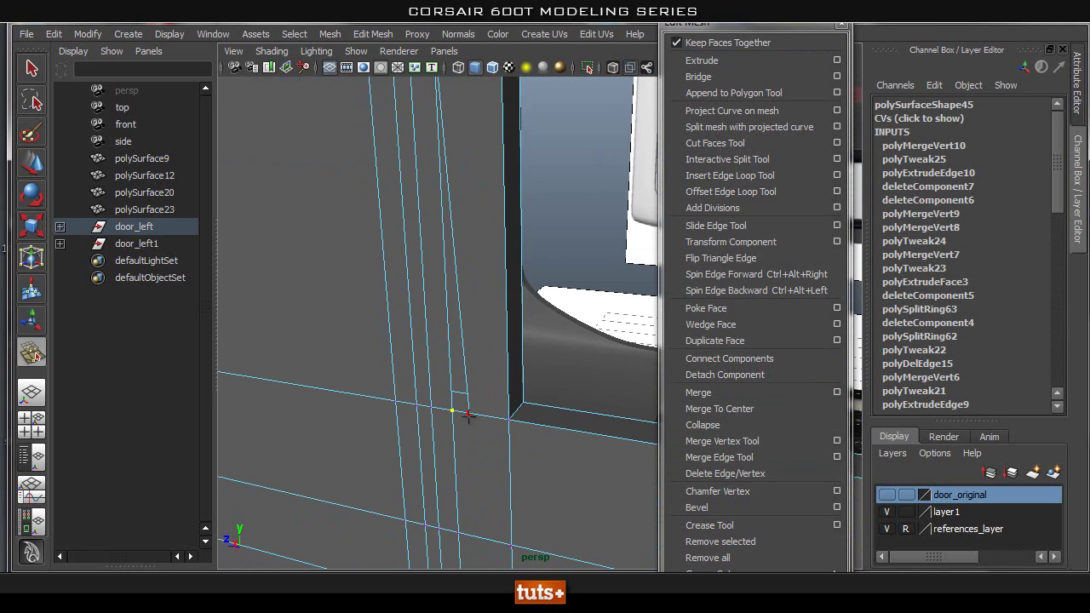
Try to merge the extruded strip's loose lower vertex into the edge loop beside the window's lower-left corner
key(q)
drag(451, 410, 462, 430)
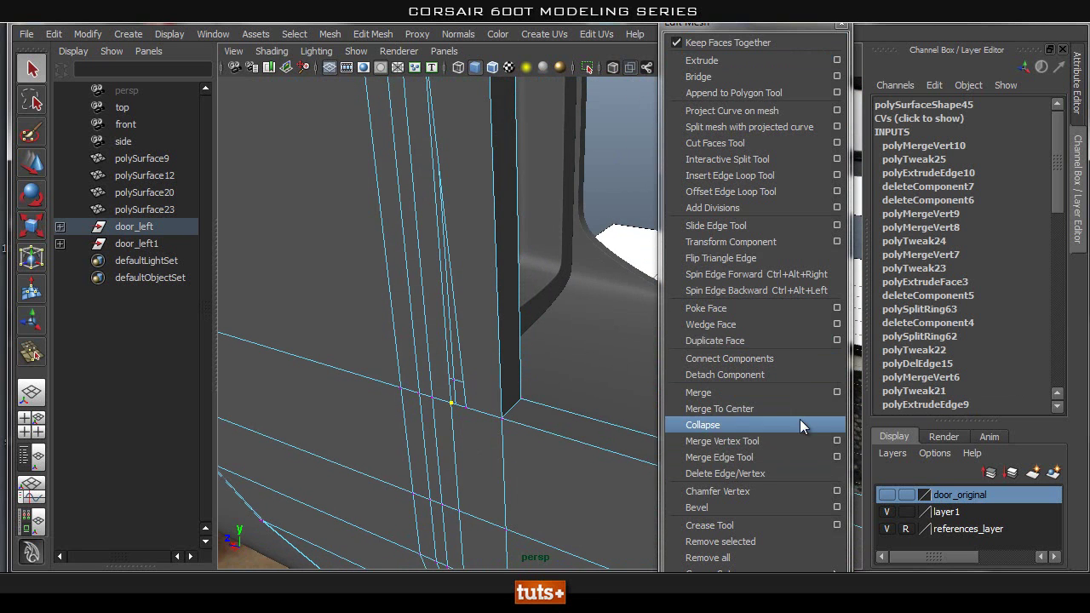
click(779, 440)
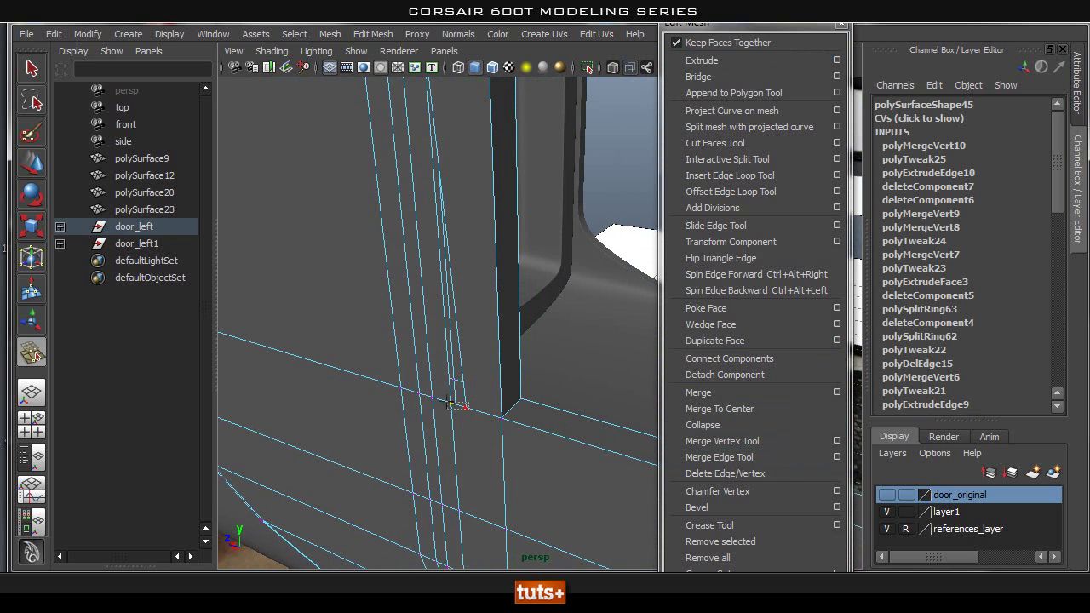
click(467, 404)
right_drag(631, 392, 585, 381)
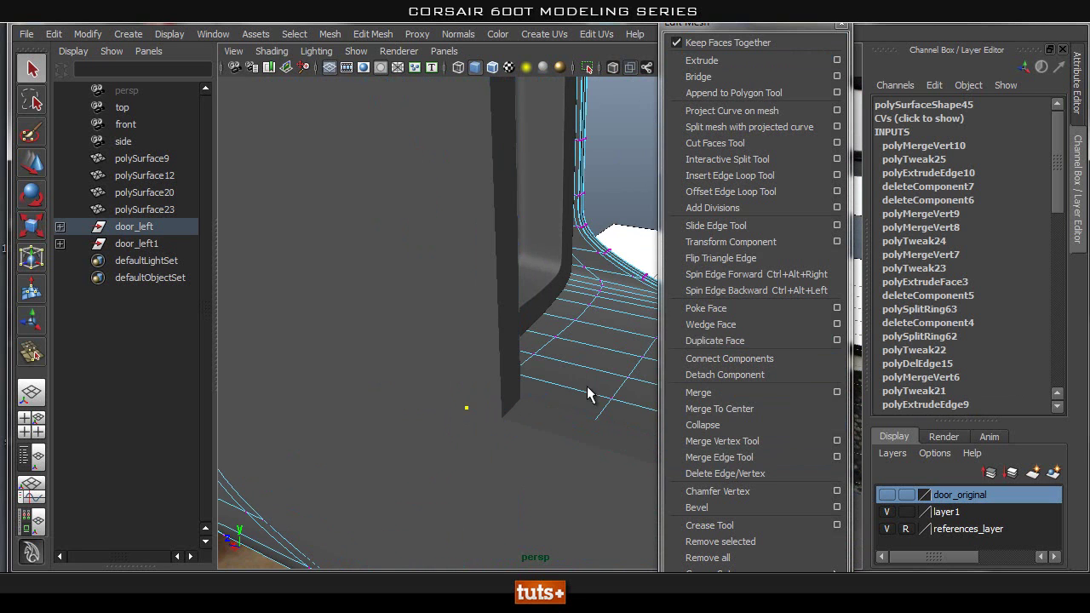
click(416, 409)
right_drag(425, 303, 469, 263)
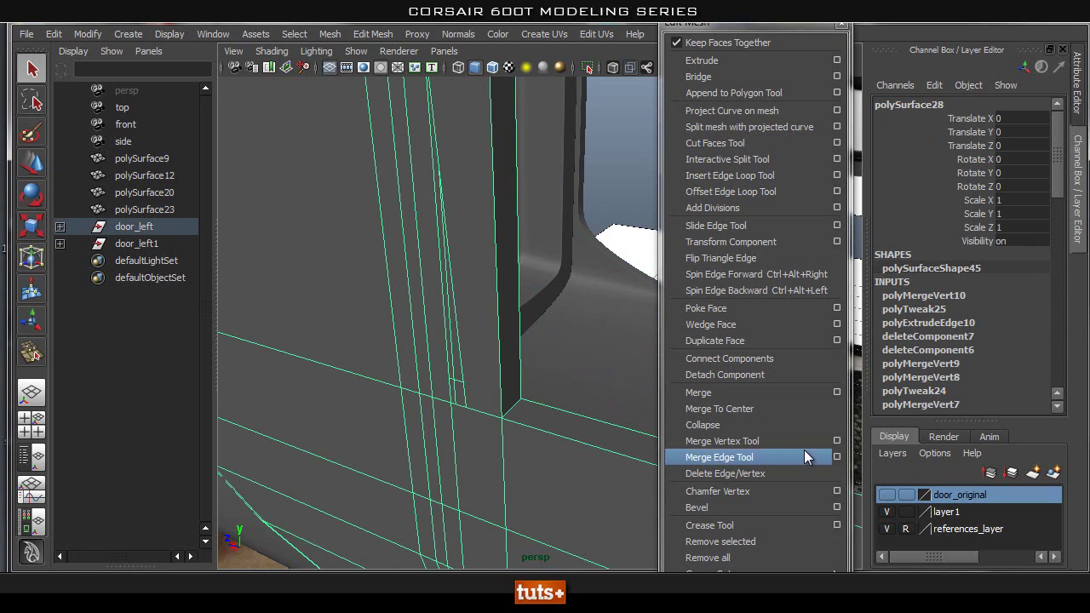
click(755, 441)
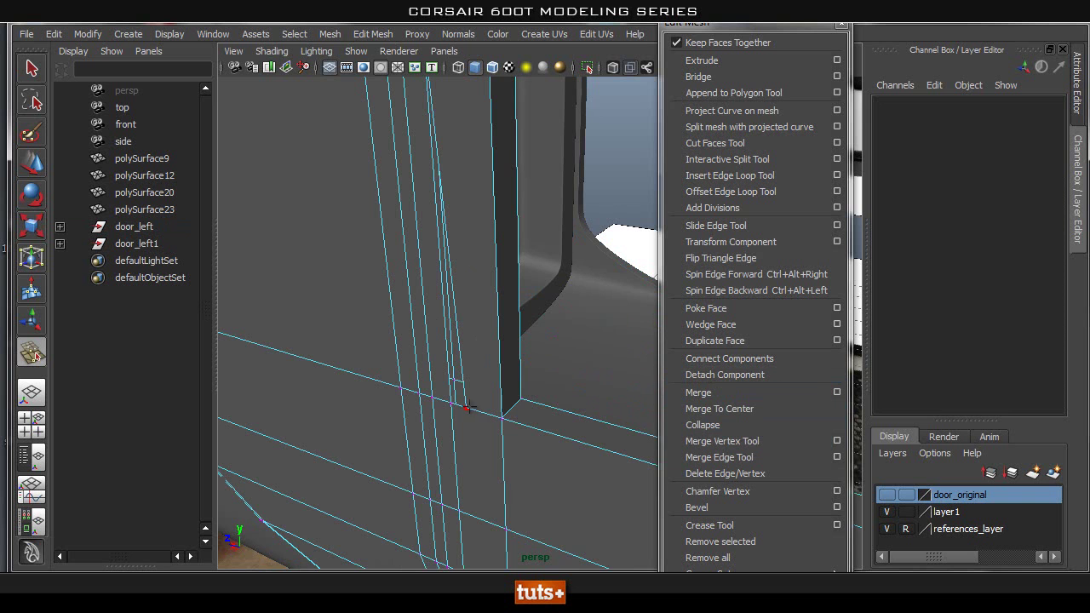
drag(448, 405, 464, 405)
Weld the strip's remaining loose lower vertex to the adjacent loop vertex at the window's lower-left corner
alt+right_drag(464, 406, 537, 384)
alt+middle_drag(537, 384, 571, 353)
right_drag(511, 302, 558, 244)
click(582, 367)
alt+drag(535, 374, 494, 385)
click(471, 393)
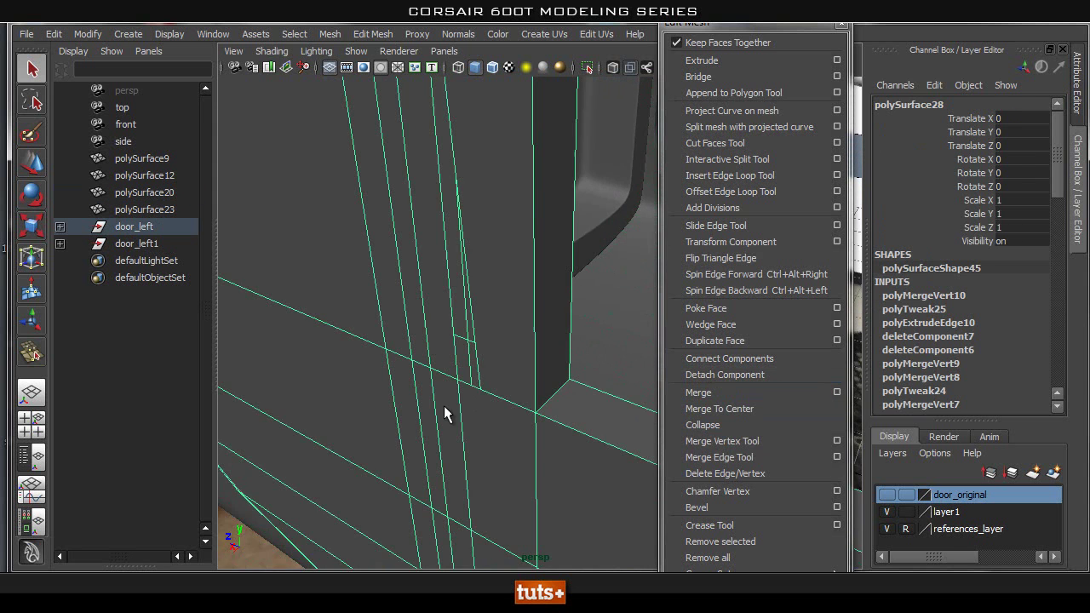
alt+drag(387, 427, 517, 413)
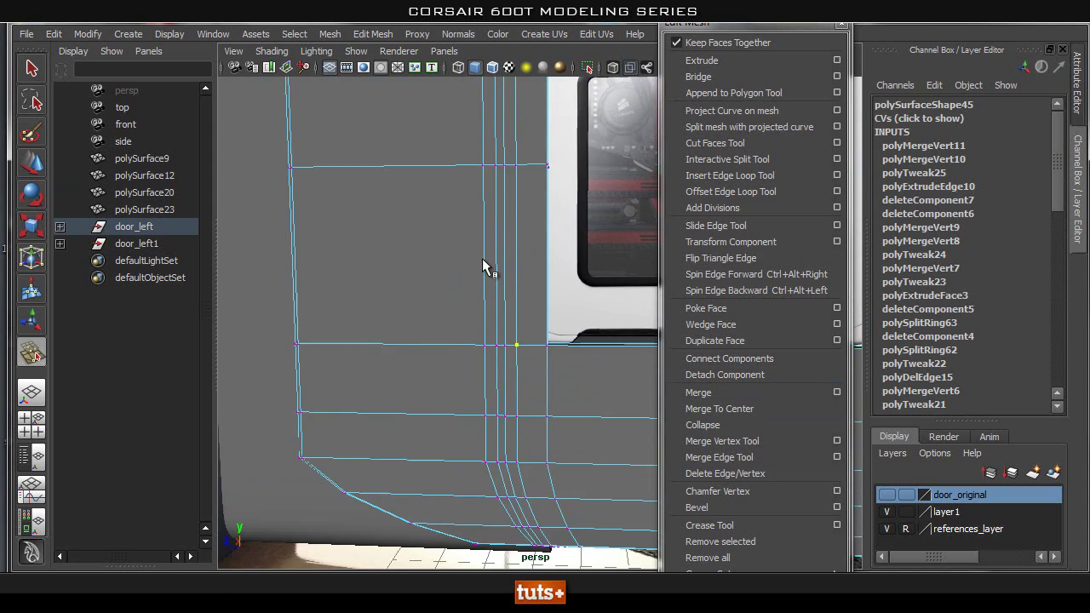
Delete the faulty faces beside and behind the window's upper-left corner
right_drag(514, 283, 587, 264)
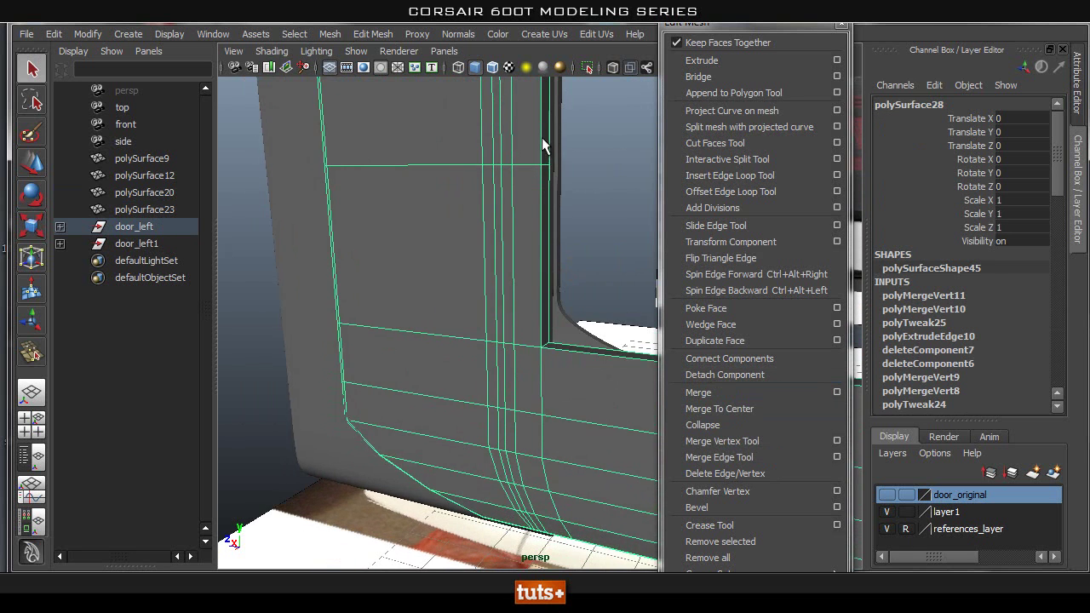
alt+middle_drag(542, 140, 546, 351)
alt+drag(545, 351, 505, 441)
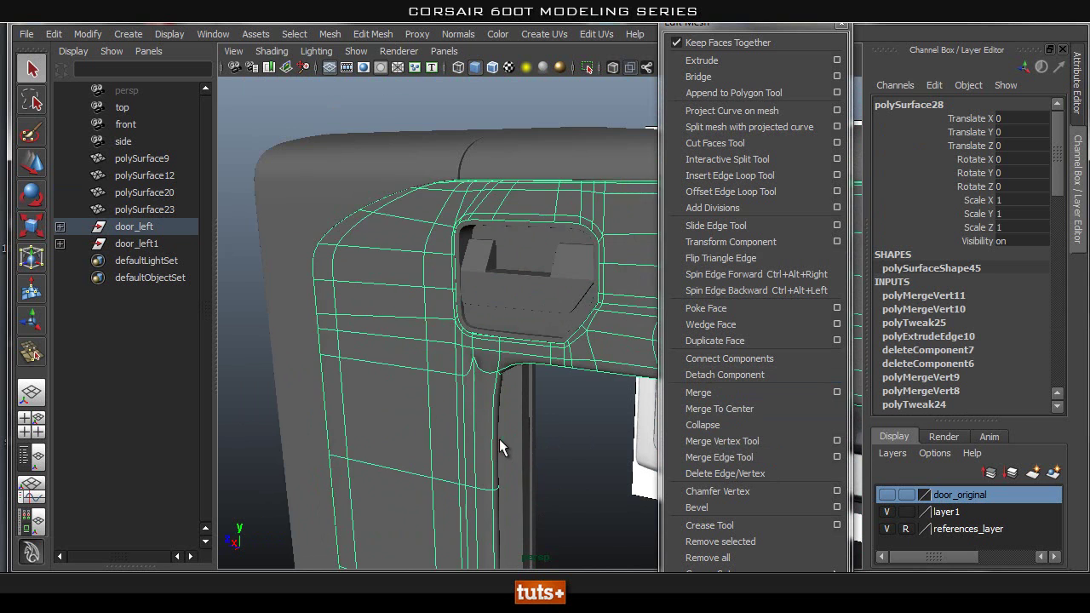
key(3)
key(1)
alt+right_drag(355, 414, 454, 335)
alt+drag(454, 335, 455, 338)
mouse_move(457, 333)
right_down()
mouse_move(465, 369)
mouse_move(467, 344)
right_up()
click(473, 355)
key(Delete)
alt+drag(448, 409, 477, 354)
click(514, 274)
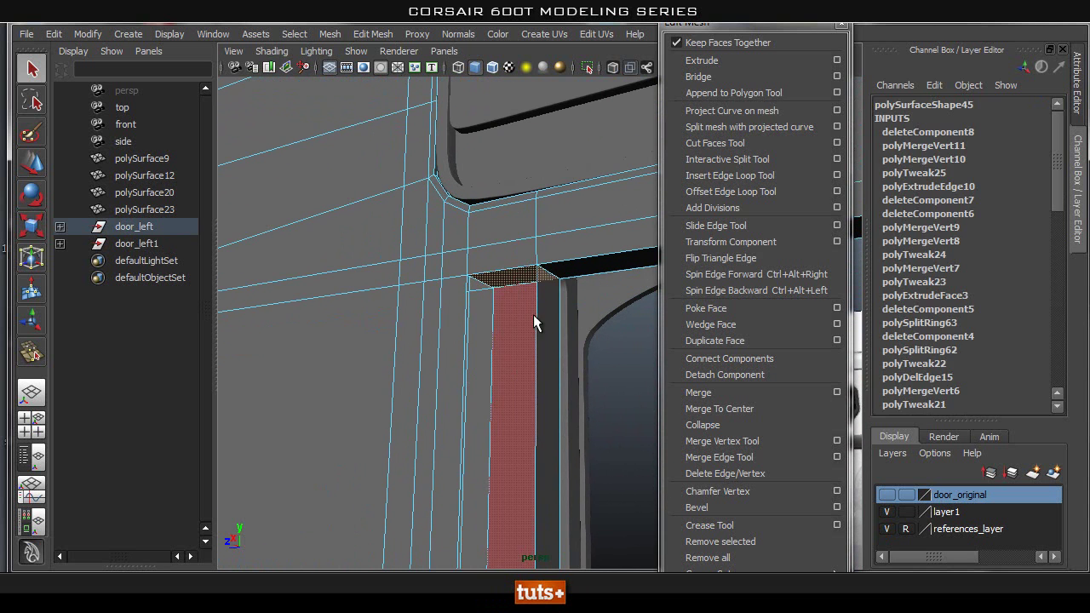
right_drag(529, 349, 532, 326)
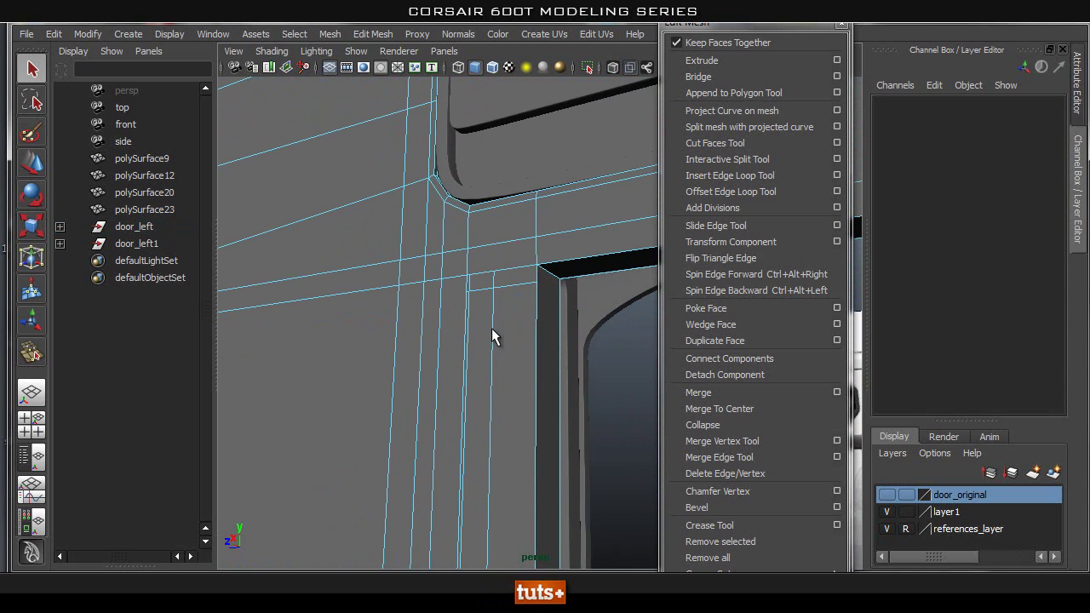
Extrude the uppermost vertical edge on the window's left side across to the neighbouring edge loop
click(462, 330)
alt+drag(463, 334, 511, 377)
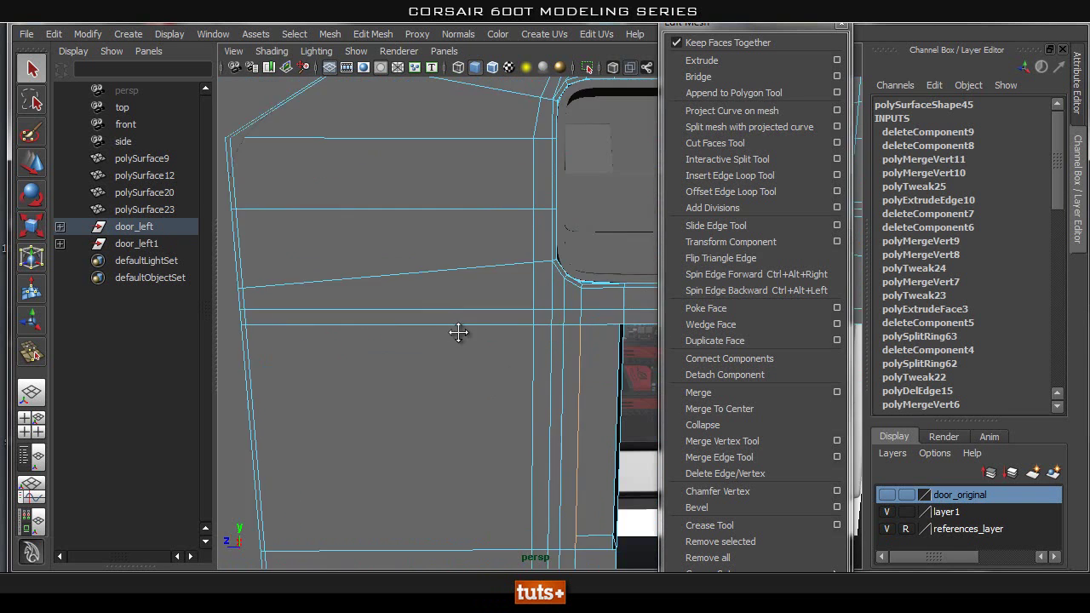
alt+middle_drag(511, 377, 442, 285)
click(723, 60)
drag(432, 358, 461, 361)
alt+right_drag(450, 400, 527, 477)
alt+middle_drag(528, 477, 536, 335)
Merge both loose vertices of the new upper-left strip onto the neighbouring edge loop
click(750, 444)
alt+right_drag(421, 374, 478, 401)
drag(509, 376, 514, 369)
alt+middle_drag(569, 199, 555, 401)
drag(486, 219, 491, 217)
alt+right_drag(528, 267, 389, 218)
alt+middle_drag(389, 219, 503, 297)
Switch to the side view and examine the window's edges and corners against the reference image
key(q)
key(space)
click(507, 299)
drag(507, 298, 564, 305)
alt+middle_drag(452, 313, 417, 179)
alt+right_drag(417, 340, 207, 384)
alt+middle_drag(470, 545, 445, 320)
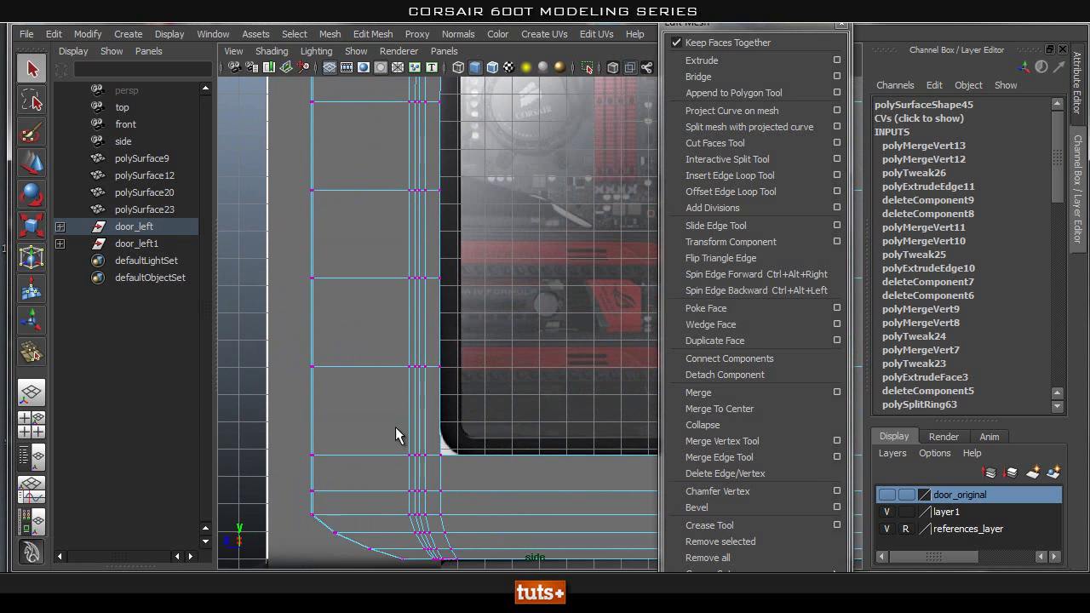
alt+right_drag(404, 432, 419, 423)
right_drag(399, 329, 390, 285)
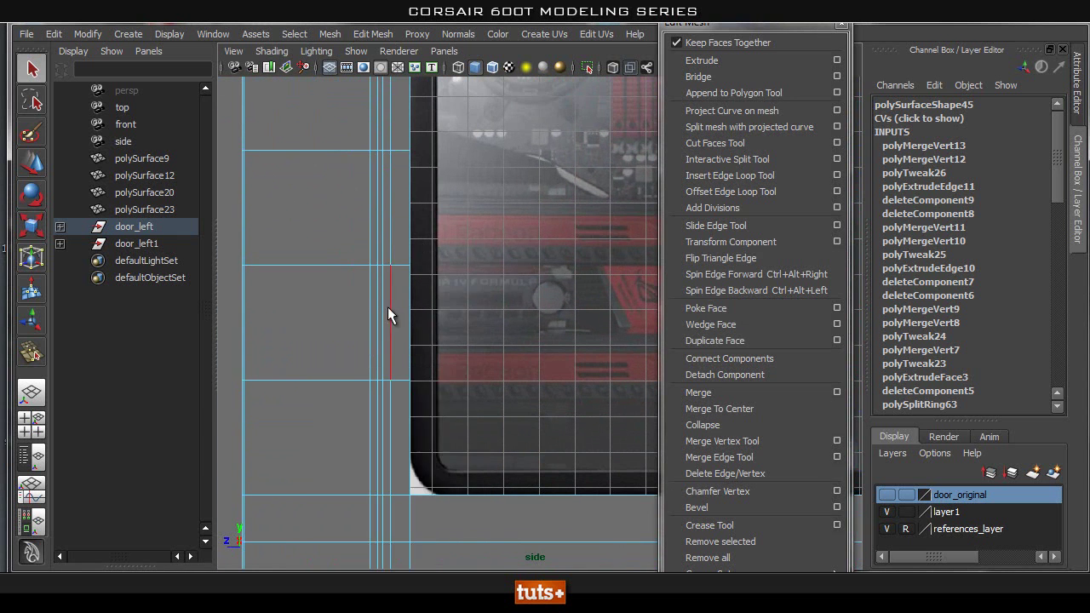
alt+right_drag(508, 334, 486, 286)
alt+middle_drag(486, 287, 474, 418)
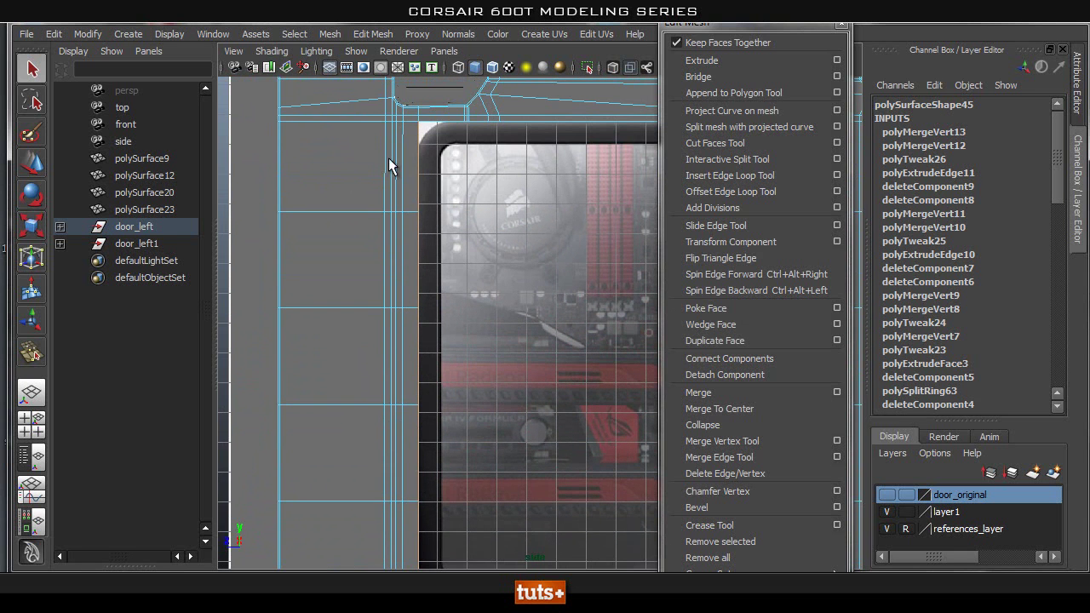
alt+middle_drag(561, 283, 422, 303)
alt+right_drag(478, 262, 423, 252)
alt+middle_drag(422, 252, 464, 102)
alt+middle_drag(429, 443, 522, 242)
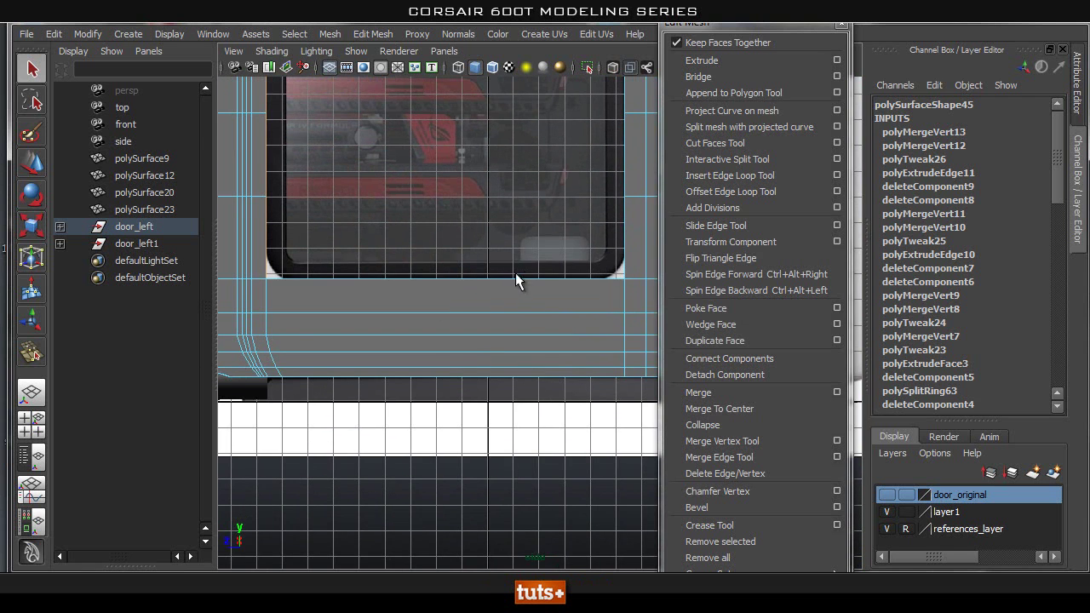
alt+middle_drag(400, 255, 508, 313)
alt+middle_drag(641, 243, 530, 333)
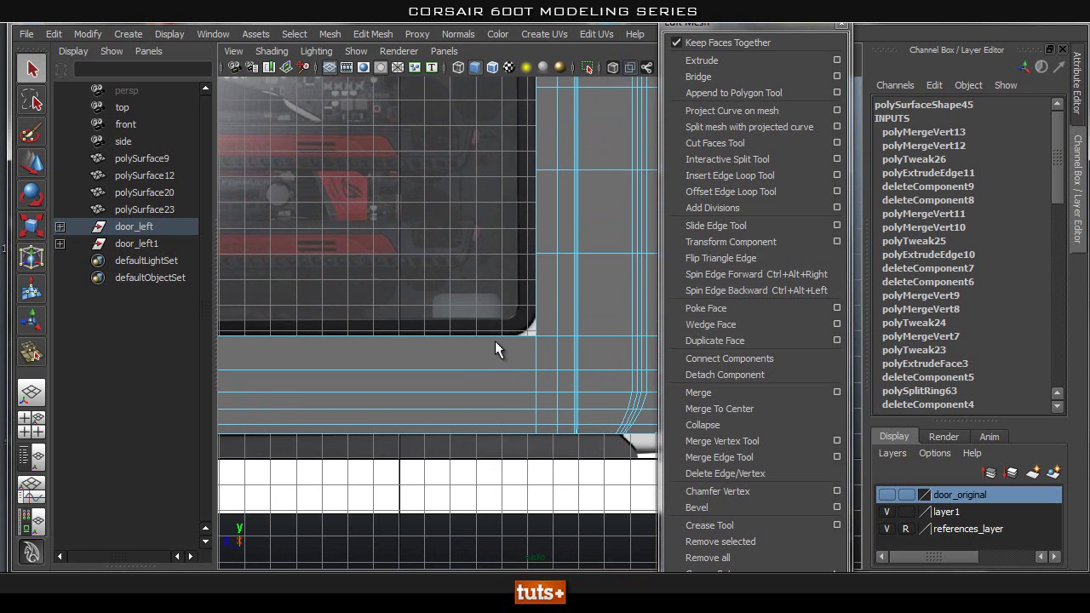
Insert a vertical and a horizontal edge loop where the reference curve begins and ends at the window's lower-right corner
scroll(508, 380, up, 5)
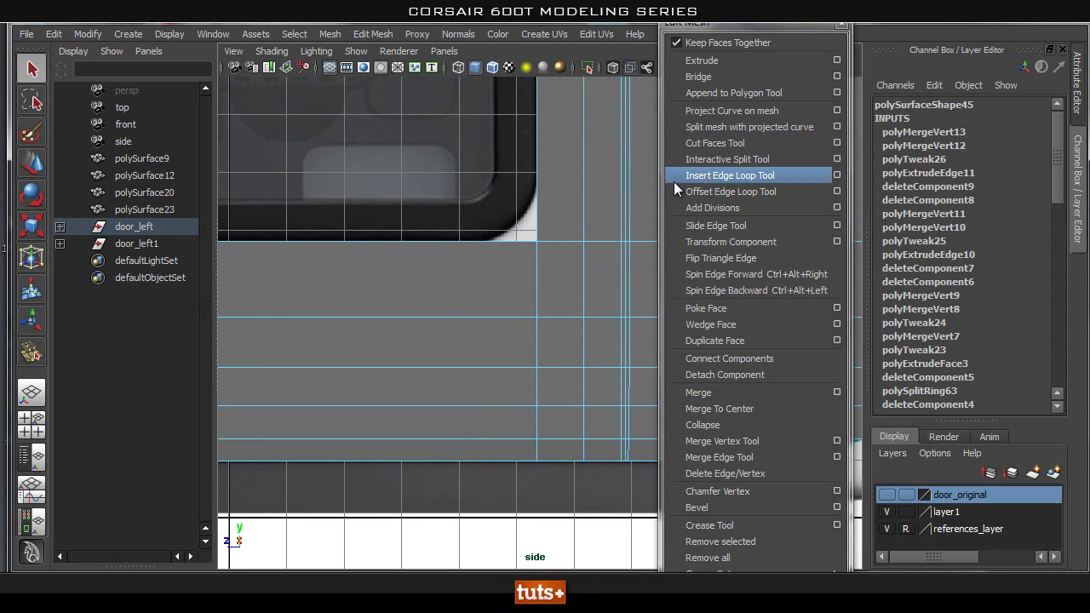
click(729, 175)
alt+right_drag(428, 248, 451, 262)
alt+middle_drag(451, 262, 486, 283)
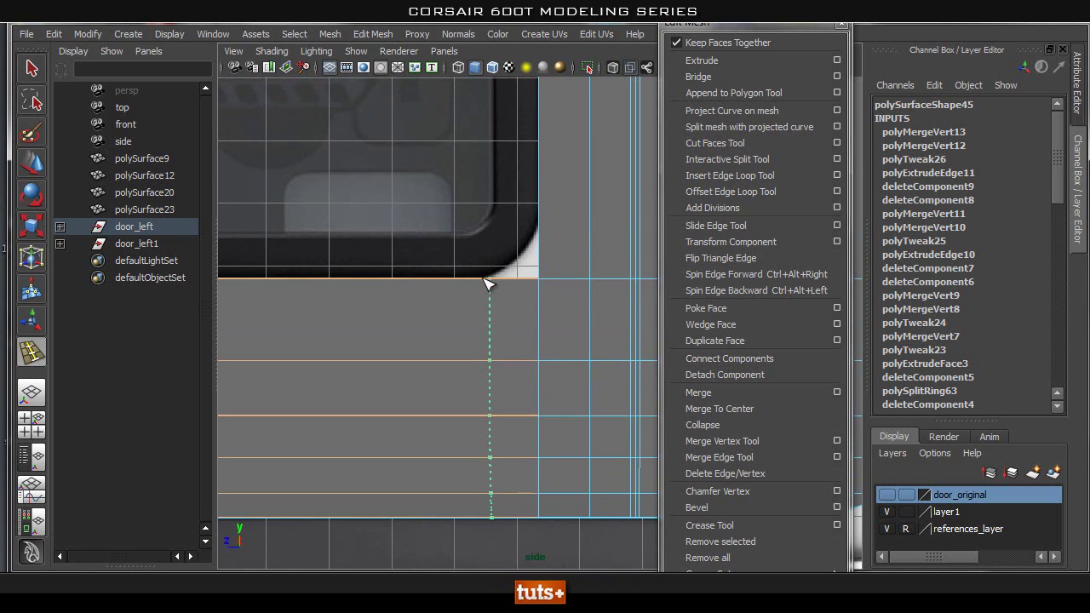
click(485, 281)
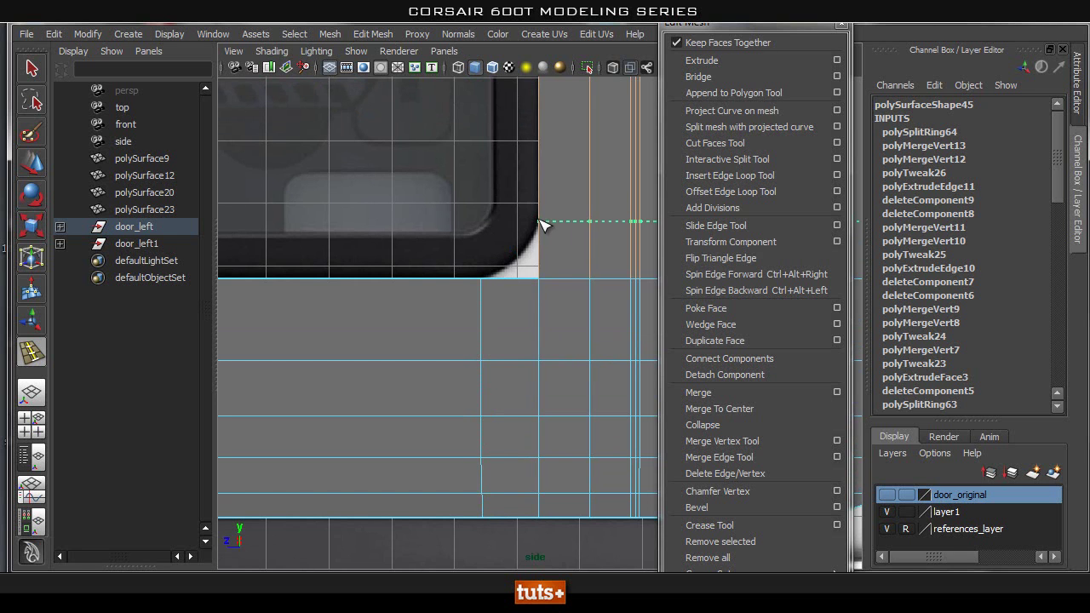
click(543, 221)
Insert a vertical and a horizontal edge loop at the ends of the curve of the window's upper-right corner
alt+right_drag(514, 211, 506, 237)
mouse_move(506, 237)
alt+middle_down()
mouse_move(488, 321)
mouse_move(512, 545)
alt+middle_up()
alt+middle_drag(499, 119, 472, 391)
alt+middle_drag(429, 199, 464, 243)
click(476, 214)
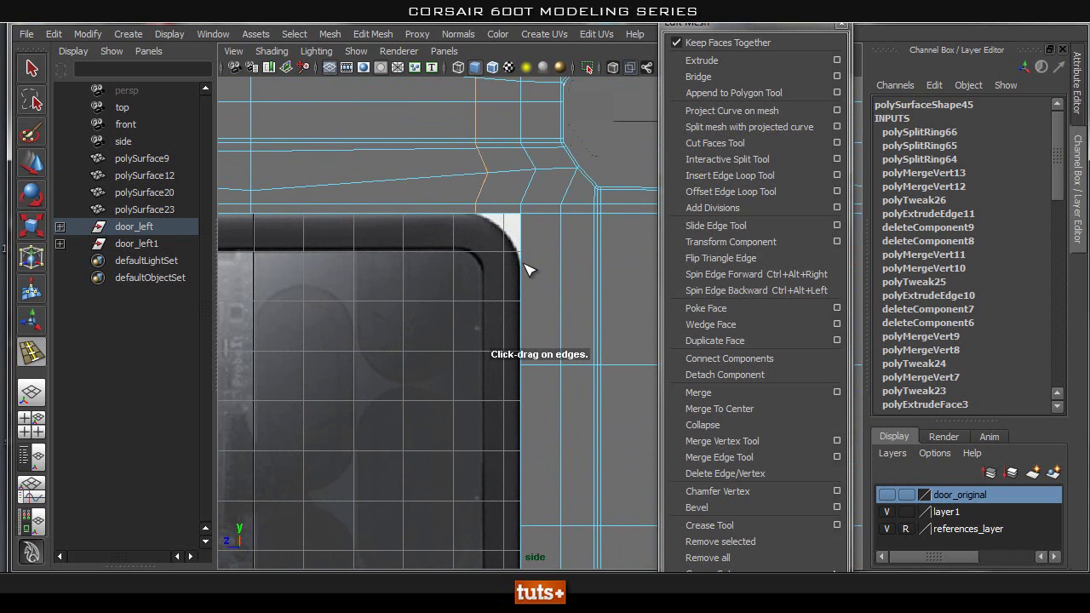
click(527, 264)
Insert a vertical and a horizontal edge loop at the ends of the curve of the window's upper-left corner
scroll(545, 272, down, 2)
alt+middle_drag(632, 293, 792, 295)
alt+middle_drag(383, 295, 543, 297)
scroll(552, 287, up, 3)
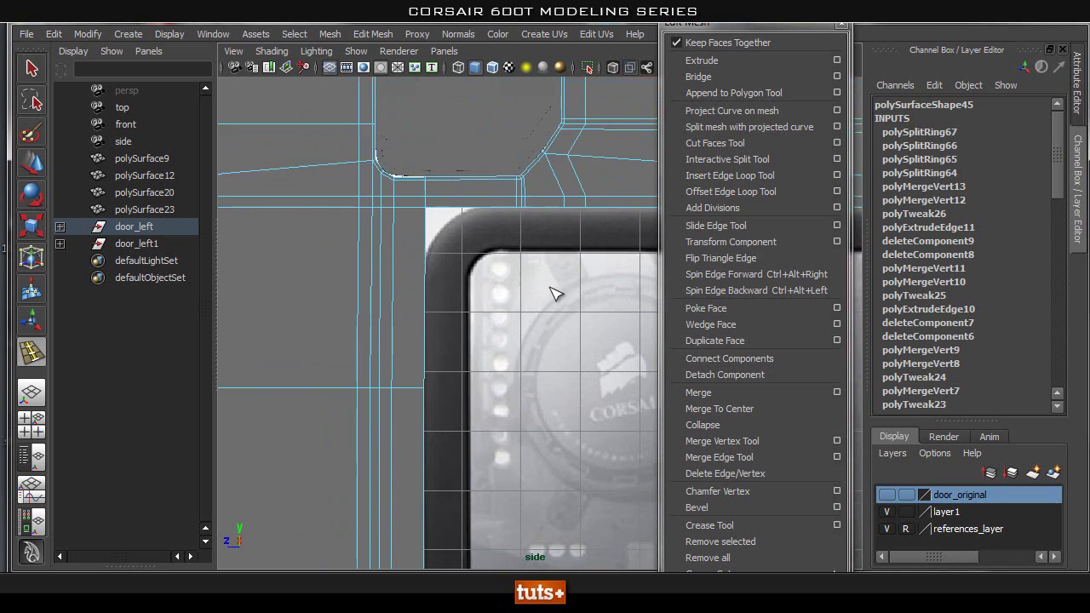
click(477, 212)
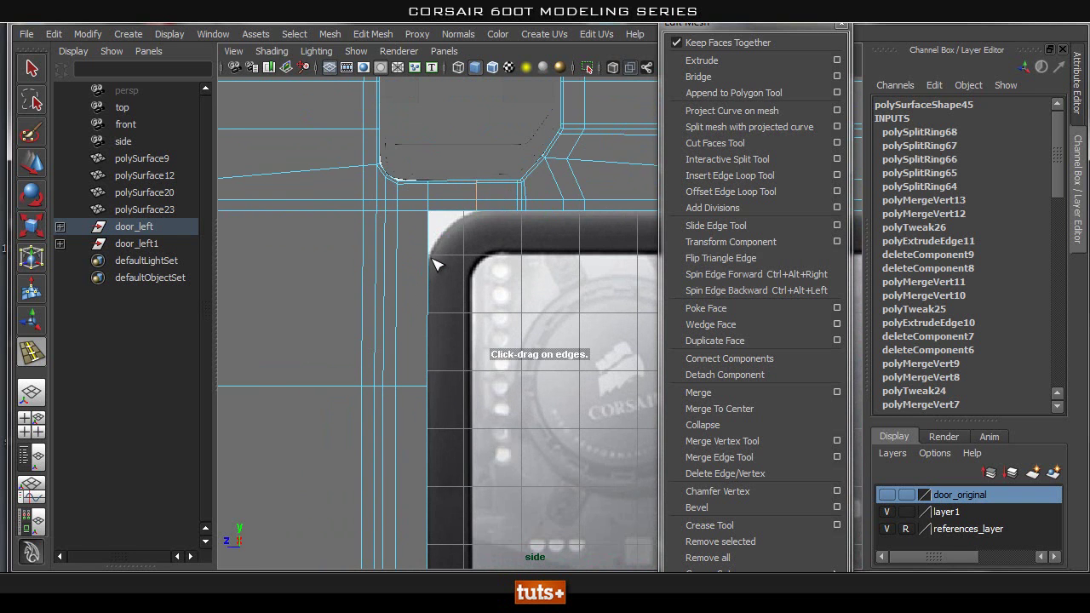
click(431, 260)
Insert a vertical and a horizontal edge loop at the ends of the curve of the window's lower-left corner
scroll(375, 316, down, 3)
alt+middle_drag(447, 426, 435, 212)
alt+middle_drag(365, 549, 396, 281)
alt+middle_drag(560, 145, 551, 260)
scroll(552, 260, up, 3)
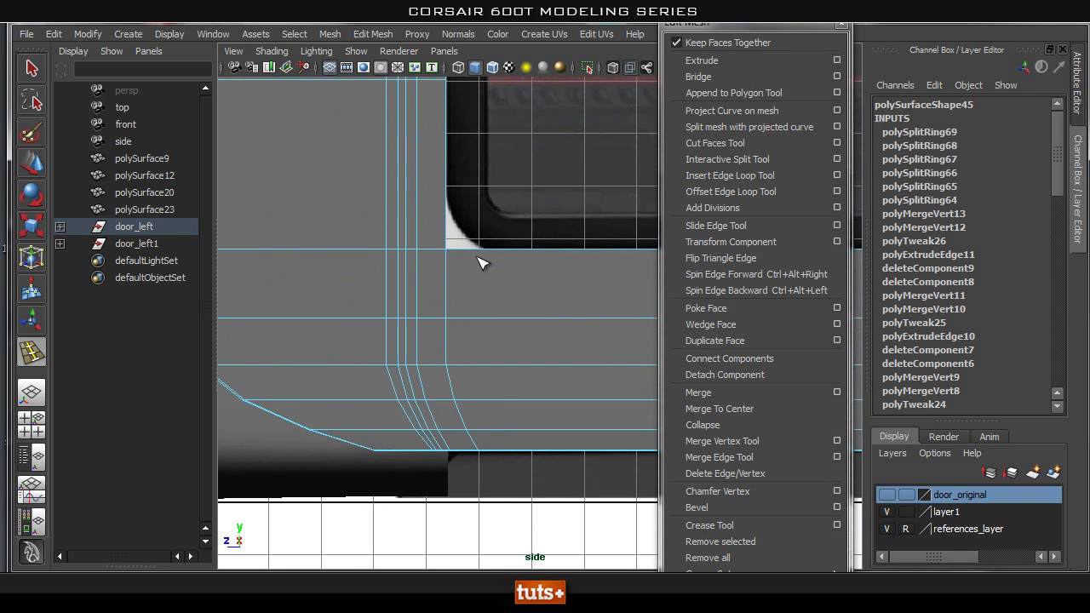
click(448, 219)
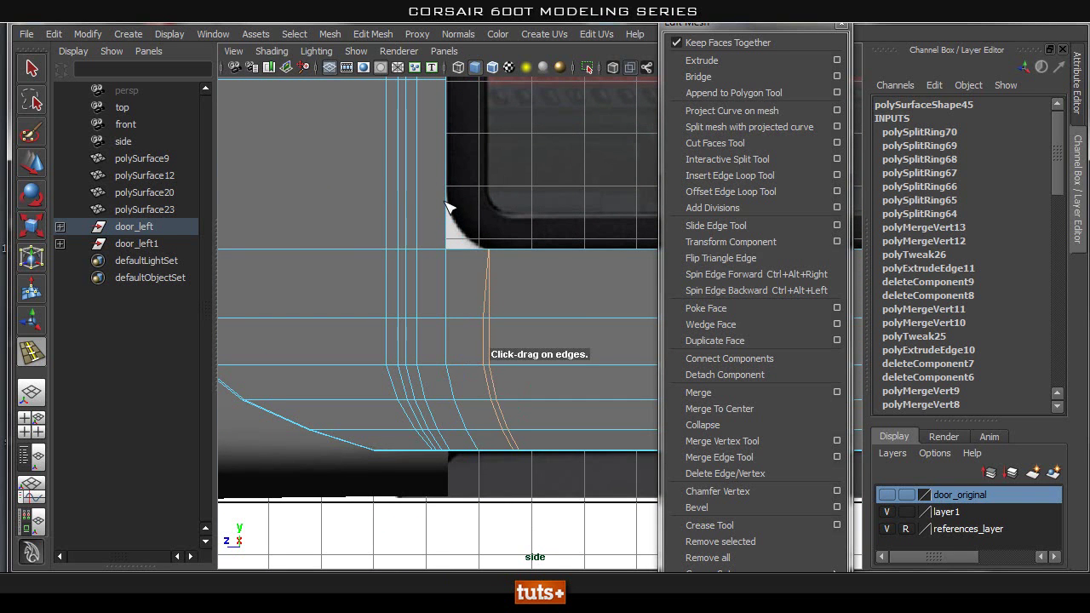
click(446, 201)
Move the window's lower-left and upper-left corner vertices diagonally inward onto the reference's rounded corners
scroll(454, 224, up, 1)
alt+middle_drag(455, 223, 477, 295)
key(q)
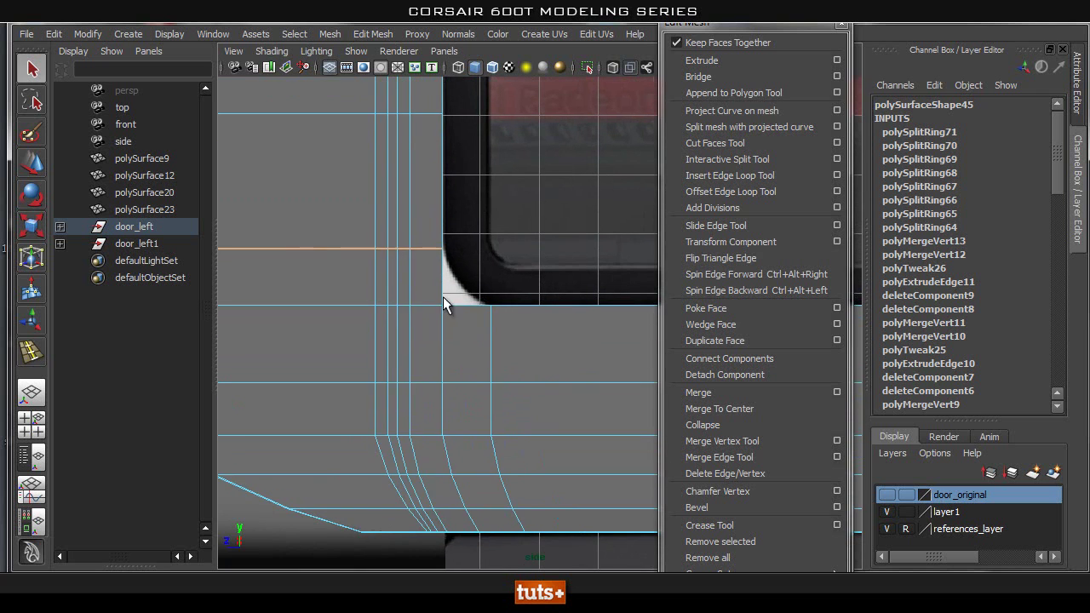
key(w)
mouse_move(450, 302)
mouse_down()
mouse_move(438, 320)
mouse_move(458, 293)
mouse_up()
alt+middle_drag(458, 149, 449, 460)
alt+middle_drag(449, 90, 452, 426)
alt+middle_drag(412, 93, 416, 366)
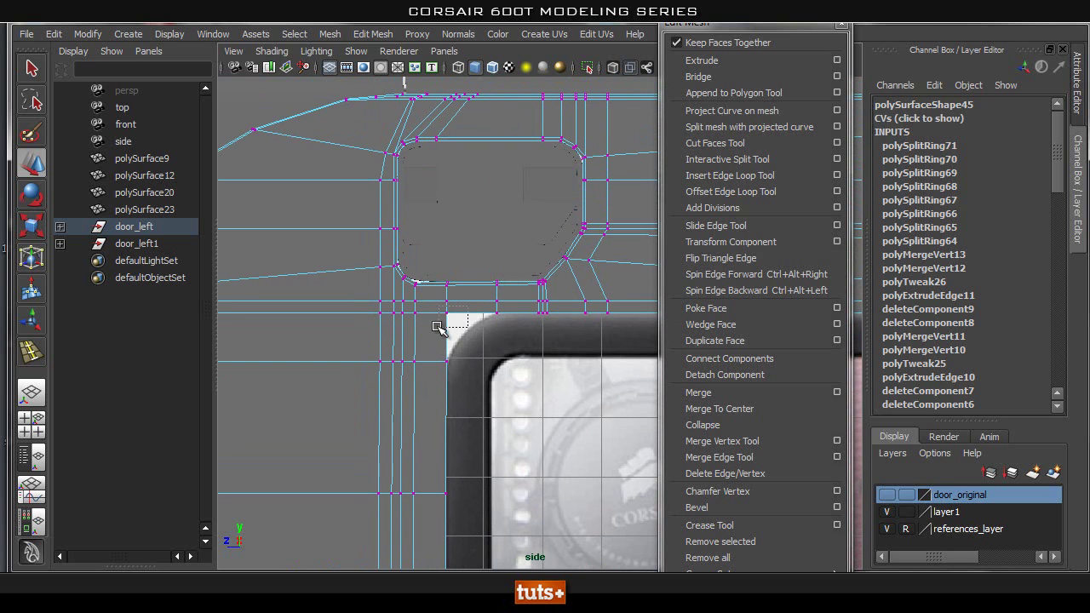
drag(448, 318, 460, 328)
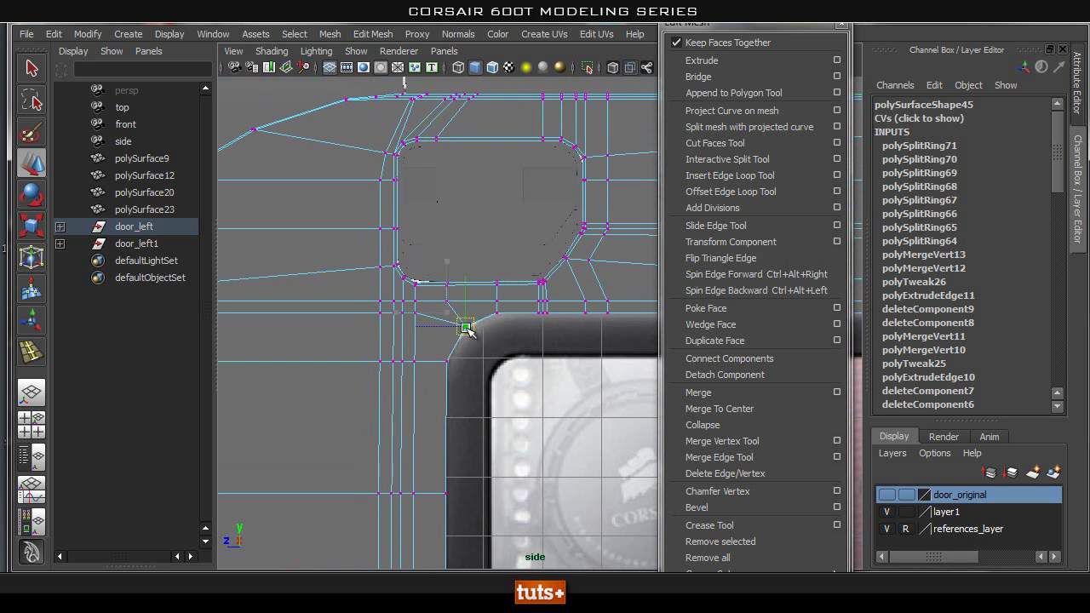
Move the window's upper-right and lower-right corner vertices diagonally inward onto the reference's rounded corners
alt+middle_drag(596, 346, 234, 323)
scroll(502, 294, up, 1)
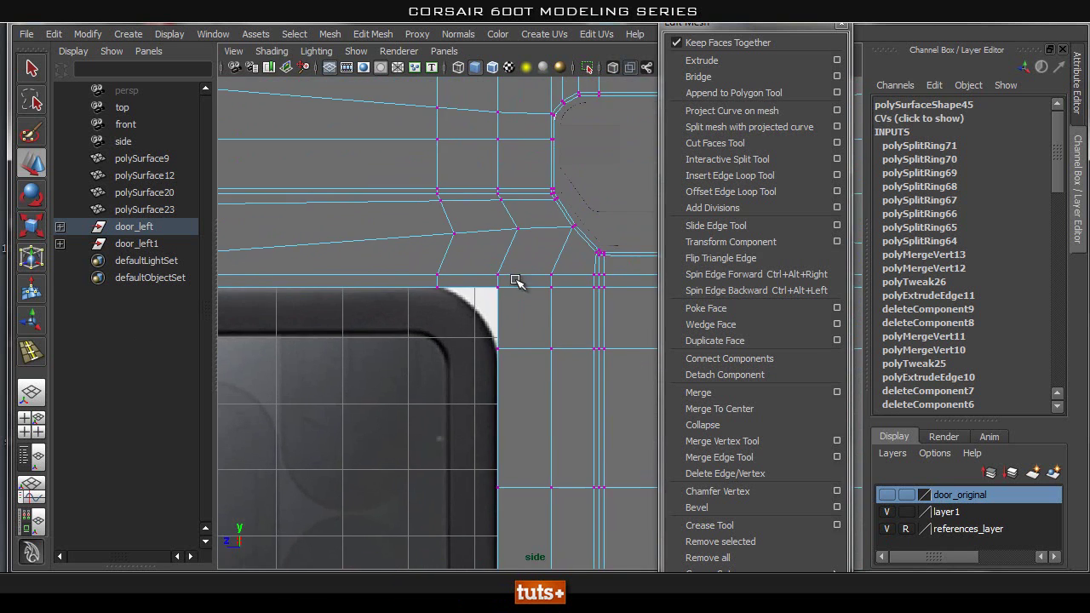
drag(500, 293, 486, 318)
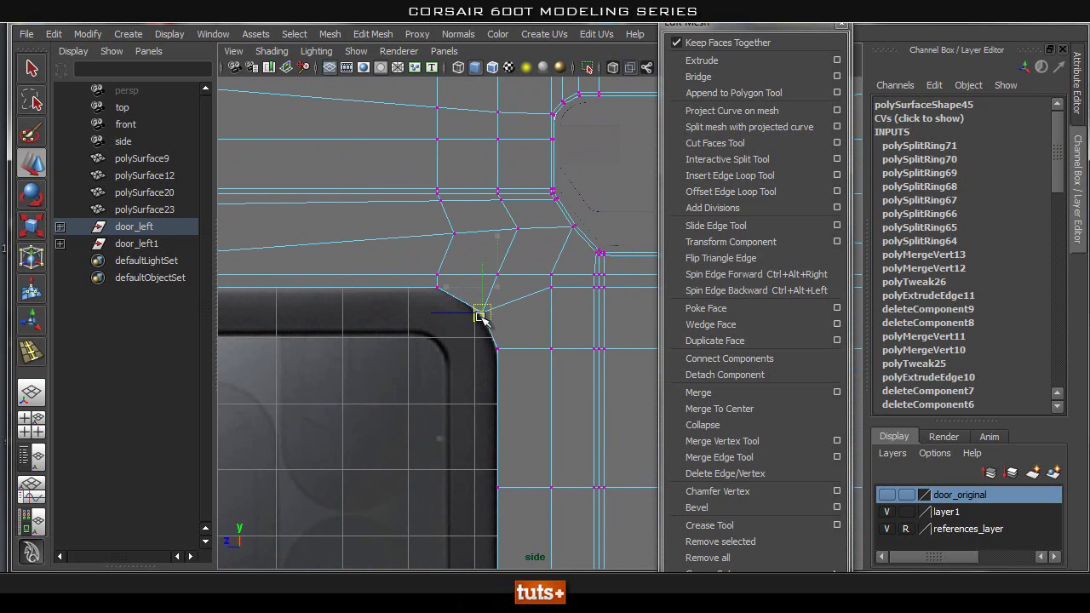
alt+middle_drag(495, 403, 499, 330)
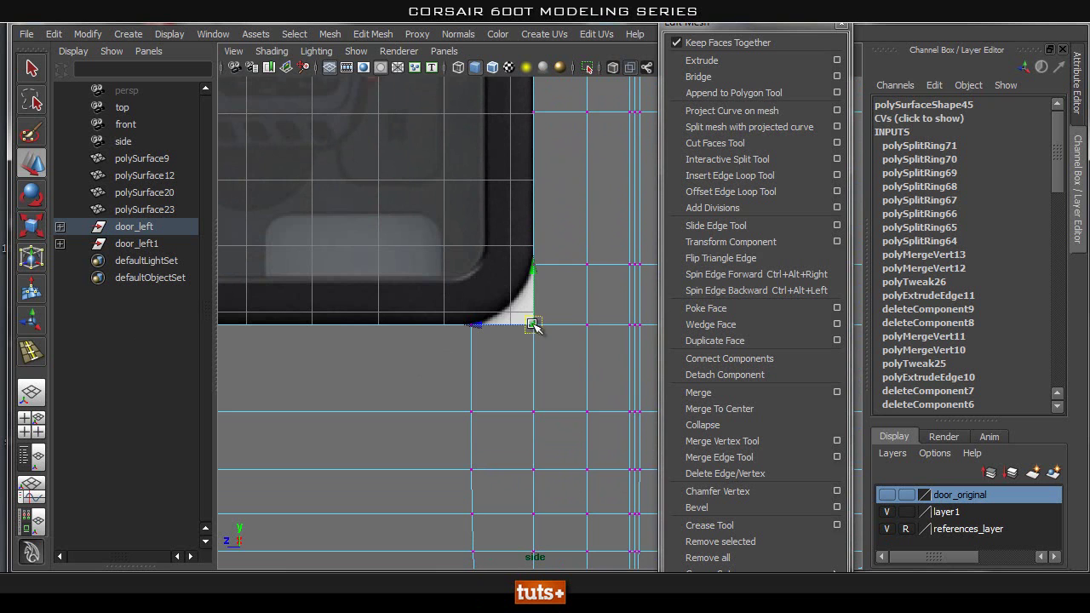
drag(536, 328, 514, 312)
Display the door mesh smoothed and compare all four window corners with the reference in the side view
alt+right_drag(489, 267, 434, 246)
alt+middle_drag(435, 246, 450, 353)
key(q)
right_drag(584, 267, 625, 221)
click(553, 273)
key(3)
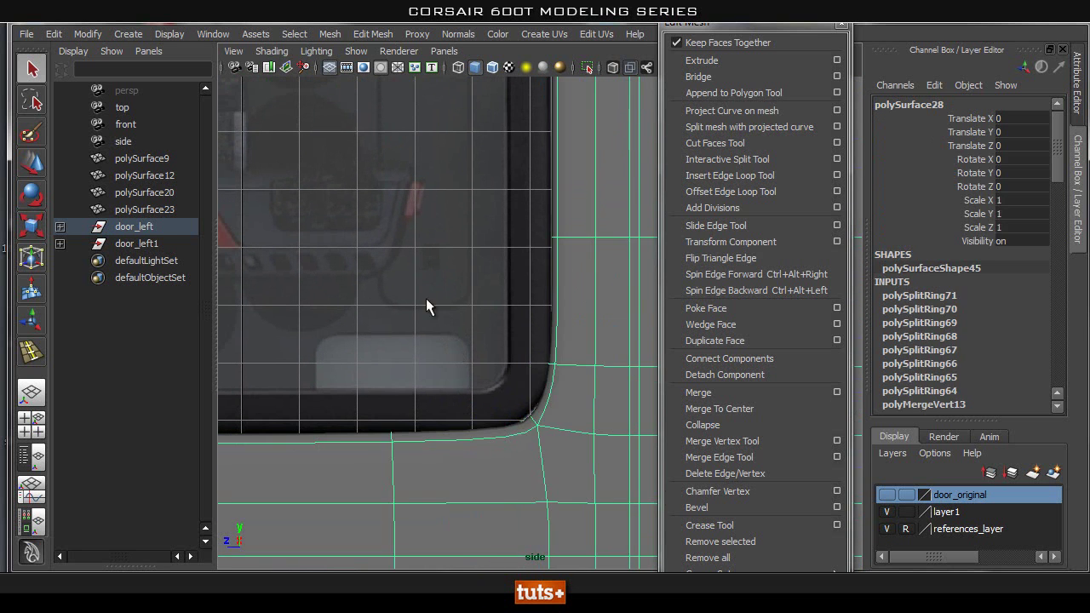
click(458, 282)
alt+right_drag(458, 282, 400, 321)
alt+middle_drag(400, 321, 511, 281)
alt+right_drag(511, 281, 286, 284)
alt+middle_drag(432, 285, 424, 481)
click(605, 245)
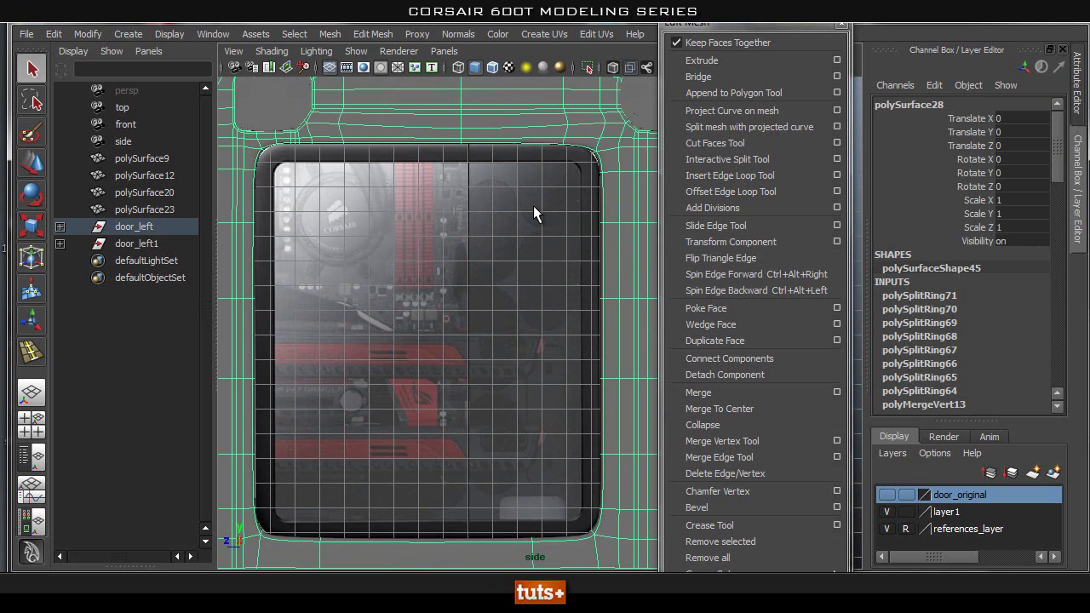
Insert a vertical edge loop across the window's top edge near its upper-right corner, undoing the extra loop tried near the upper-left corner
key(1)
key(3)
key(1)
alt+middle_drag(585, 190, 545, 326)
alt+right_drag(430, 278, 681, 226)
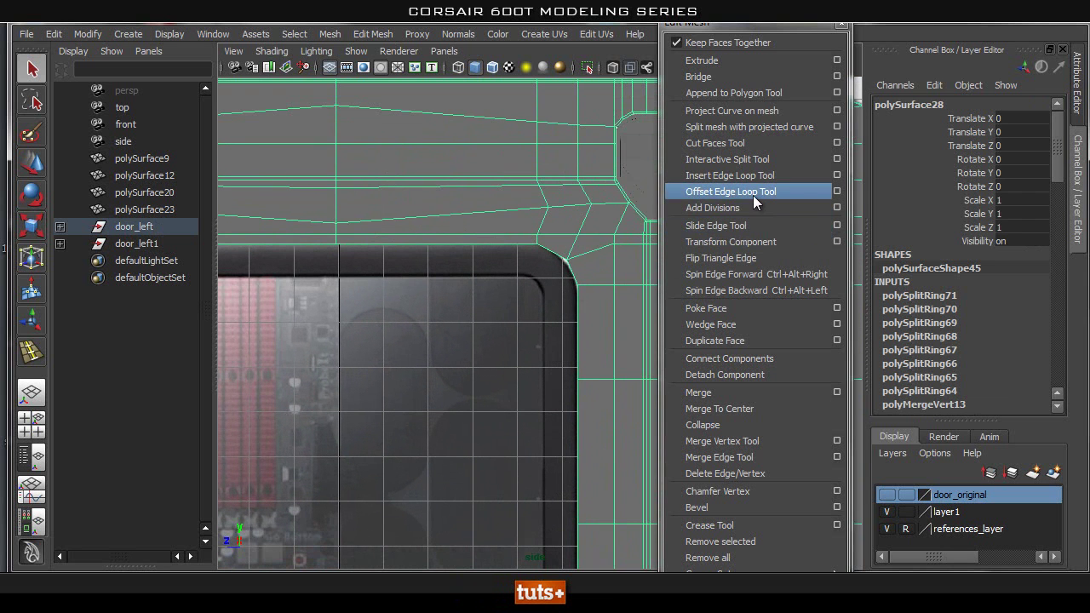
click(731, 175)
drag(459, 243, 496, 246)
alt+right_drag(496, 247, 321, 274)
alt+middle_drag(321, 273, 548, 274)
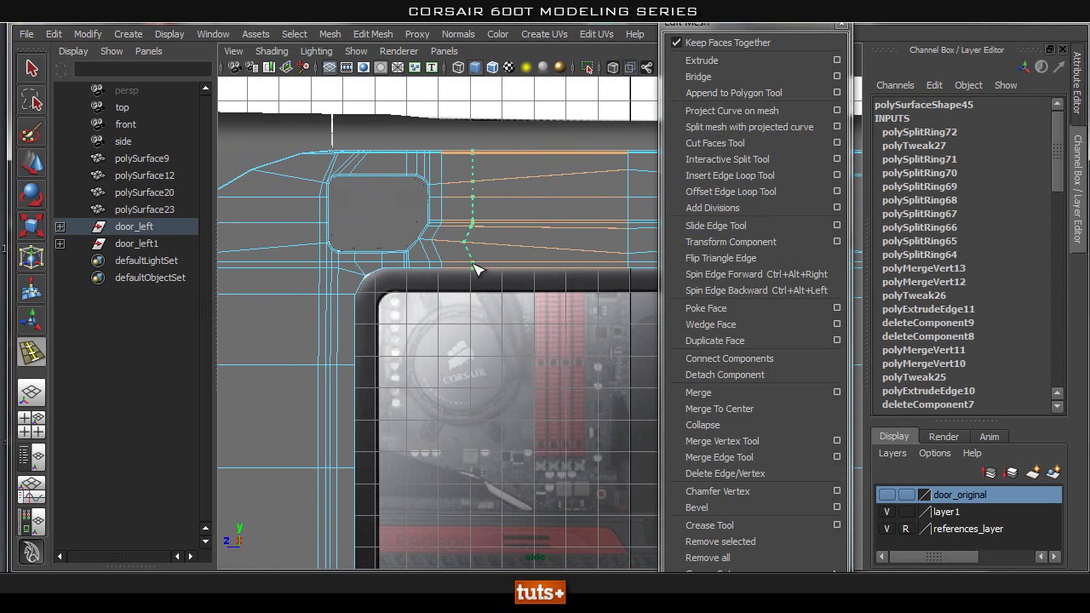
key(ctrl+z)
Insert edge loops beside the window's lower-left corner to tighten its curve
alt+middle_drag(458, 394, 340, 385)
alt+right_drag(410, 400, 387, 406)
alt+middle_drag(384, 415, 425, 394)
alt+middle_drag(441, 343, 415, 285)
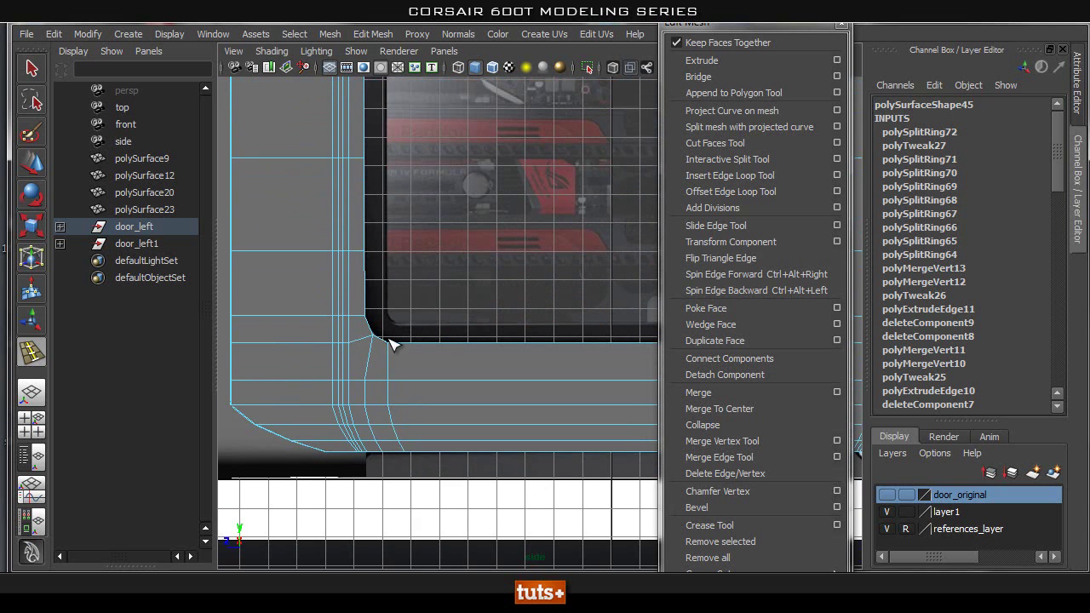
alt+middle_drag(527, 352, 473, 407)
click(409, 332)
alt+middle_drag(439, 332, 436, 386)
Display the door mesh smoothed, compare the window's corners with the reference, and return to the unsmoothed display
key(q)
right_drag(618, 302, 660, 258)
click(599, 279)
key(3)
click(410, 304)
mouse_move(452, 383)
alt+middle_down()
mouse_move(497, 321)
mouse_move(455, 398)
alt+middle_up()
click(578, 327)
key(1)
Select the loop of narrow faces around the window opening's inner rim and extrude it with a thickness of -0.7
key(space)
drag(557, 319, 577, 290)
alt+middle_drag(577, 290, 464, 289)
alt+right_drag(464, 290, 483, 287)
scroll(482, 287, up, 3)
right_drag(523, 175, 520, 141)
shift+double_click(515, 193)
key(space)
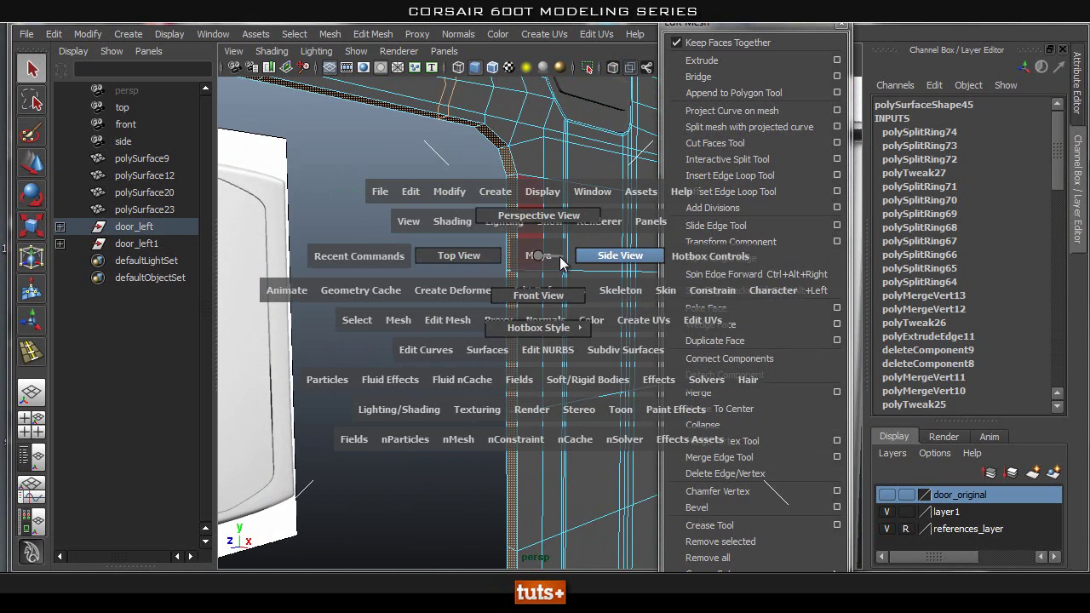
drag(538, 256, 592, 262)
scroll(410, 281, up, 1)
alt+middle_drag(410, 282, 412, 306)
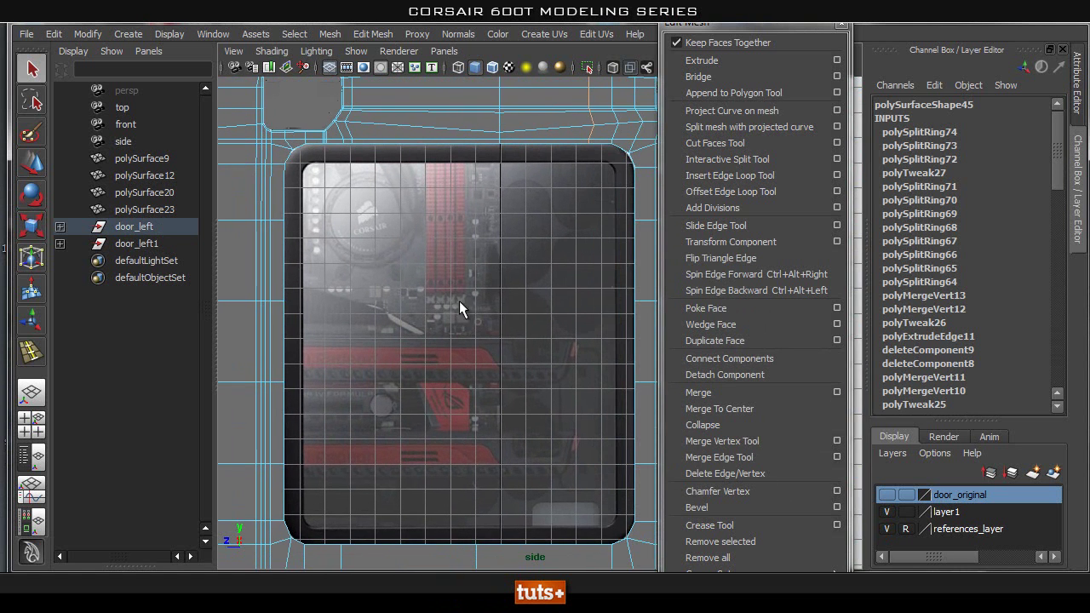
click(705, 59)
click(704, 59)
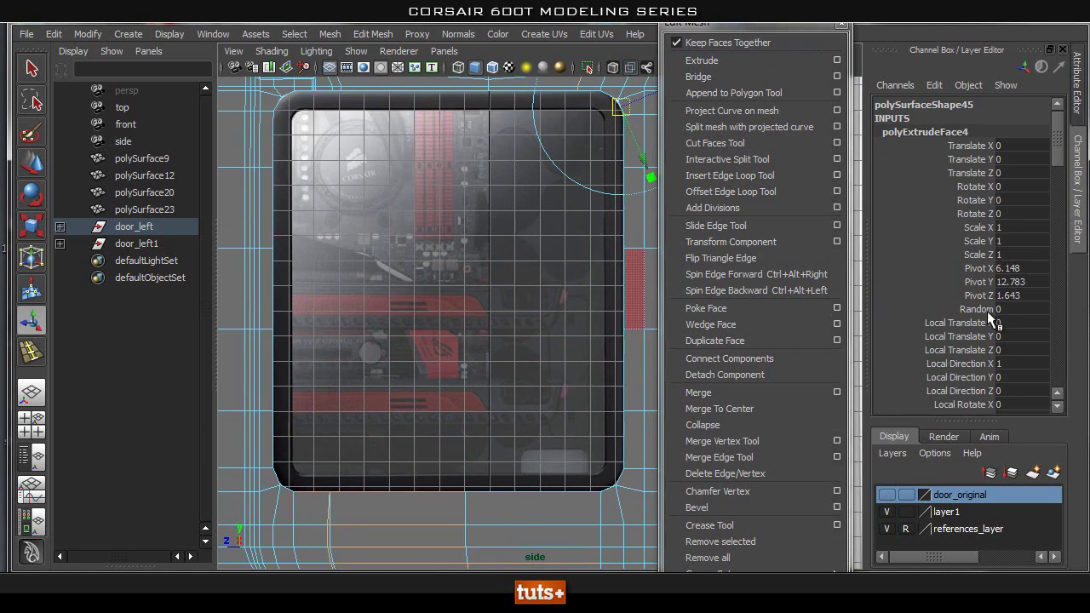
scroll(986, 310, down, 5)
click(965, 351)
middle_drag(480, 306, 470, 302)
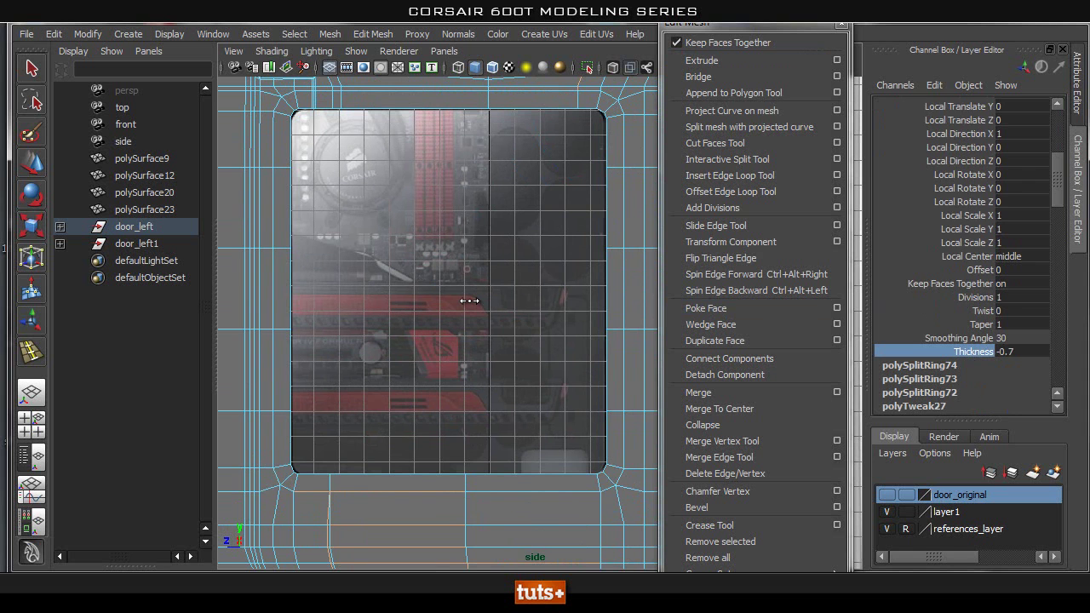
Examine the extruded window rim and its corners from several angles in the perspective view
key(space)
drag(493, 295, 490, 262)
mouse_move(491, 310)
alt+mouse_down()
mouse_move(501, 304)
mouse_move(477, 304)
alt+mouse_up()
alt+drag(562, 294, 471, 315)
right_drag(584, 142, 644, 123)
click(526, 157)
click(488, 317)
alt+drag(489, 317, 591, 335)
click(512, 330)
Select the face loop around the window's inner rim and extrude it with a thickness of -0.1
alt+right_drag(310, 324, 514, 279)
click(508, 237)
shift+click(508, 292)
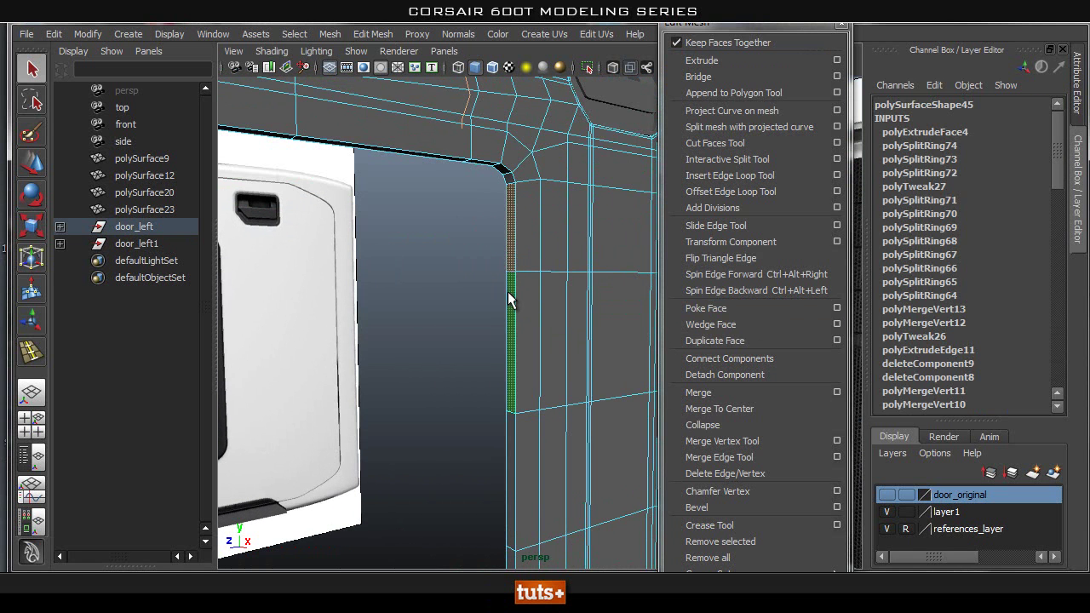
click(774, 60)
scroll(984, 357, down, 3)
click(1005, 349)
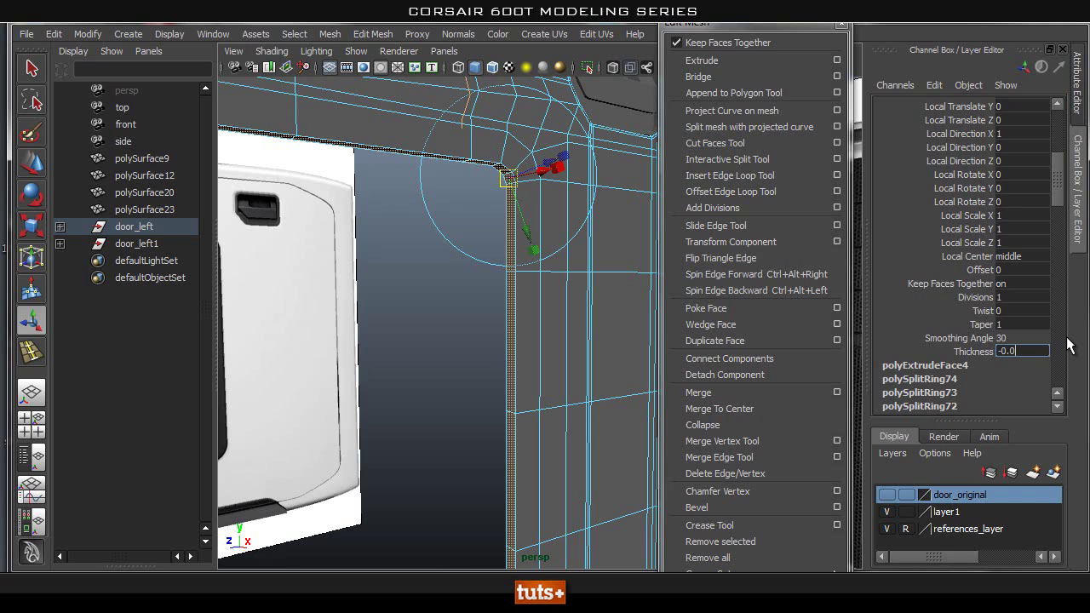
key(Return)
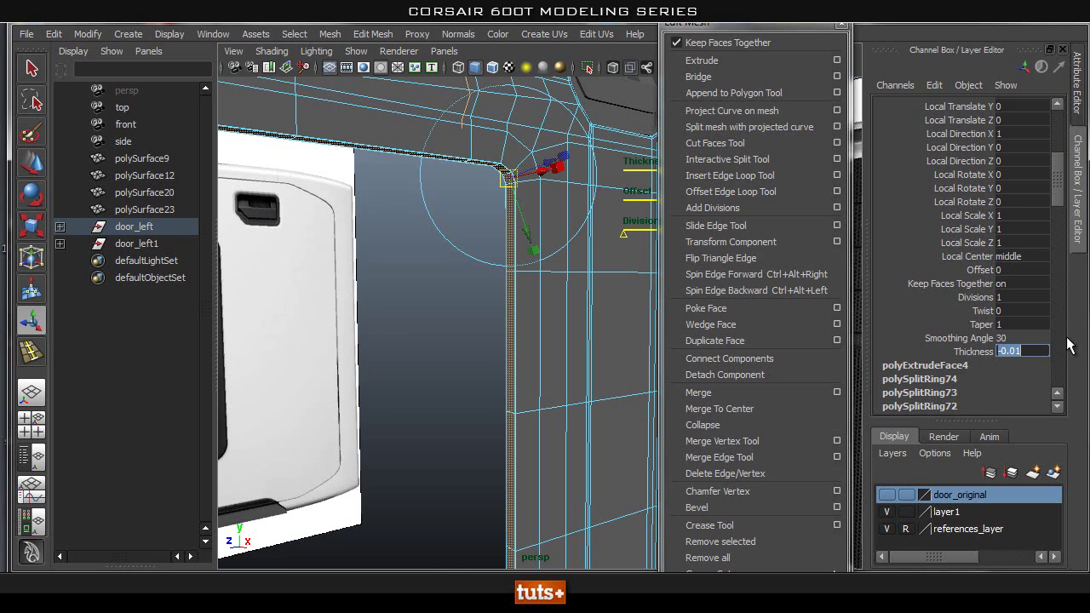
text(-0.05)
key(Return)
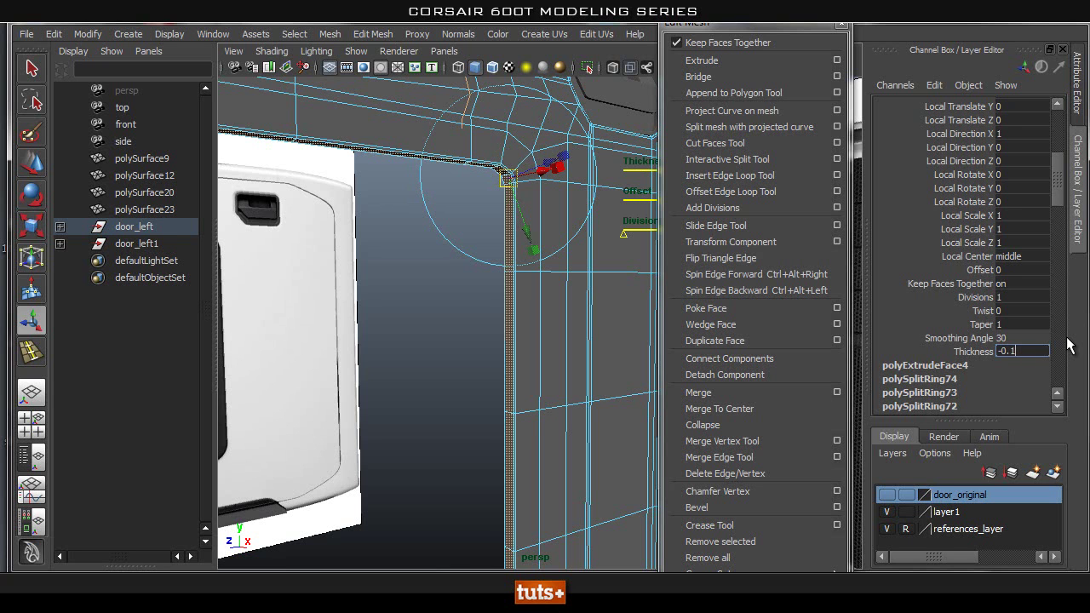
key(Return)
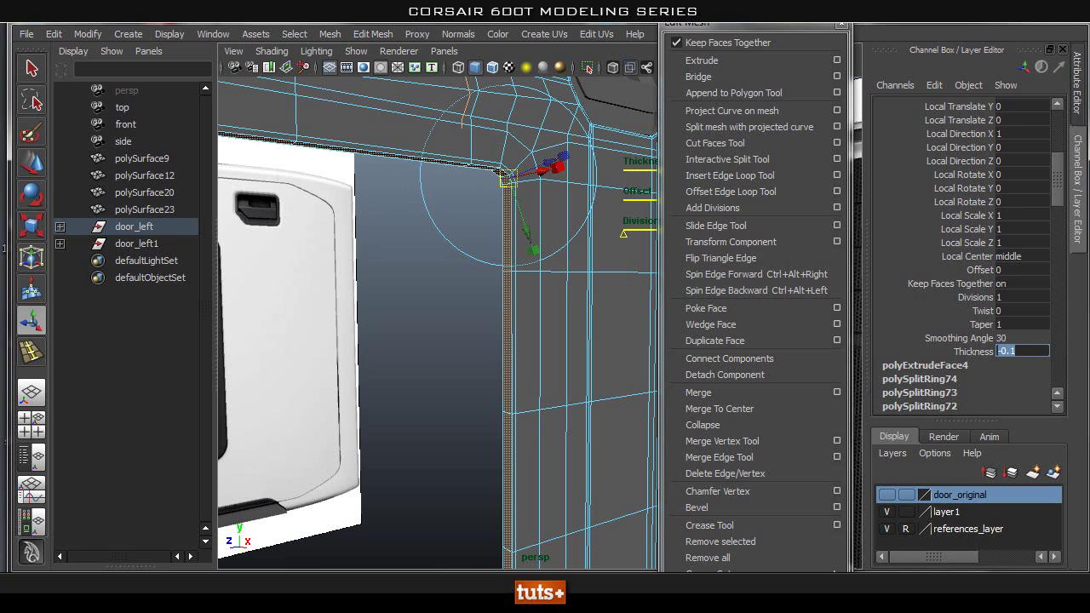
Extrude the window's inner rim faces once more with a thickness of -0.1 and return to object mode
click(702, 60)
click(1013, 376)
scroll(1010, 378, down, 6)
double_click(1016, 274)
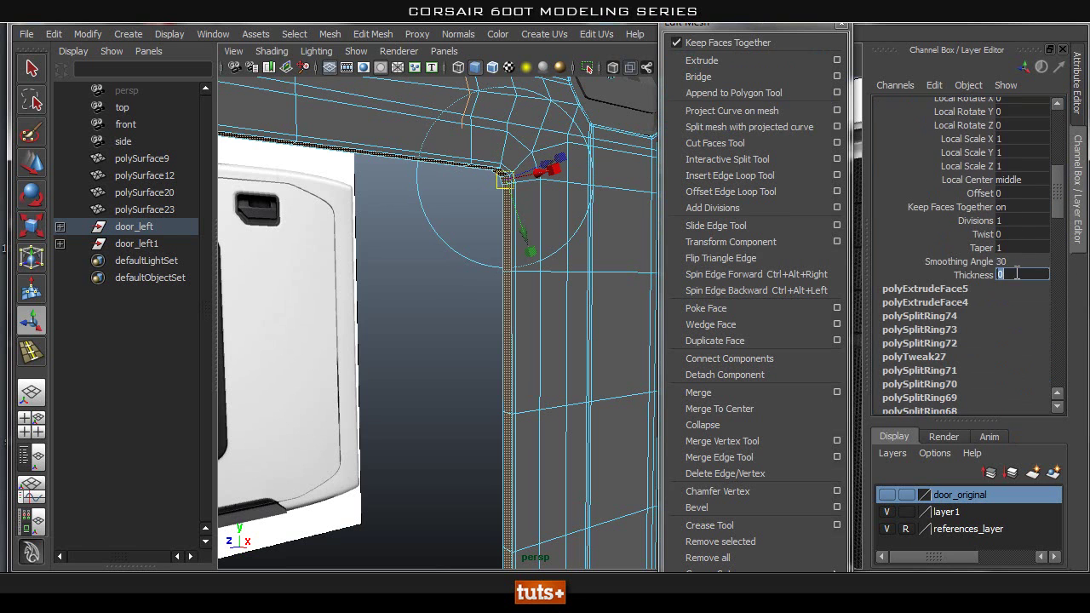
key(Return)
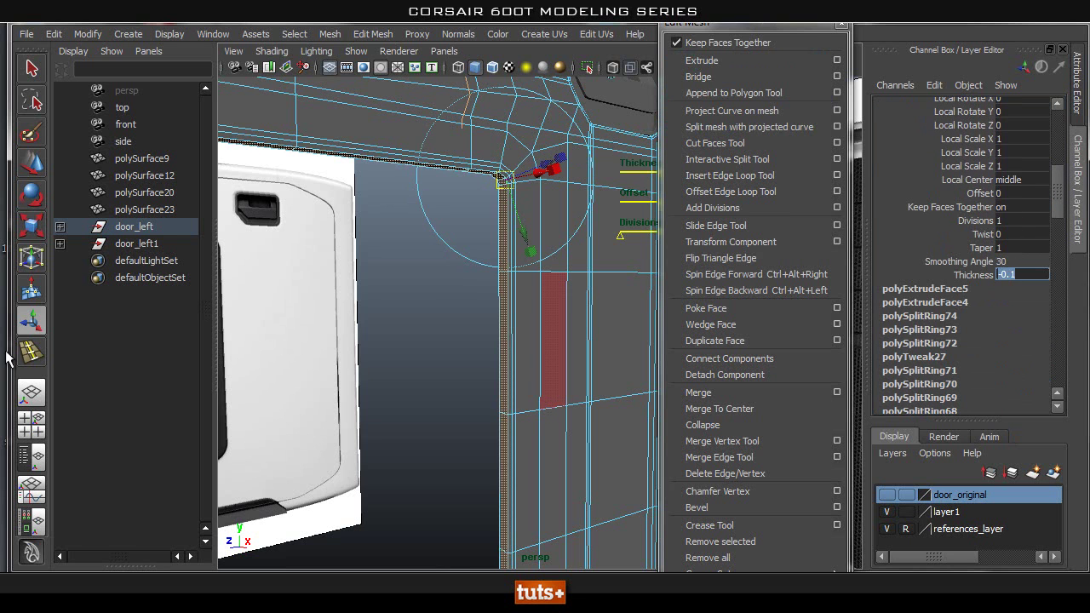
click(398, 343)
alt+drag(402, 345, 550, 412)
right_drag(633, 276, 704, 241)
click(611, 279)
click(534, 316)
Insert supporting edge loops around the inner wall of the window opening
alt+drag(284, 389, 610, 408)
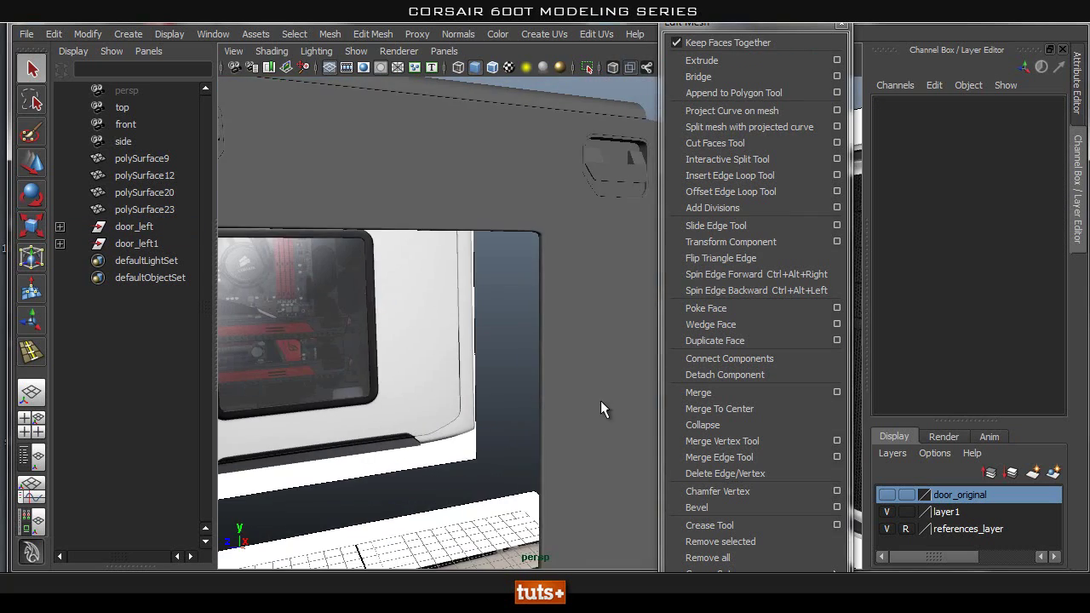
click(578, 366)
alt+middle_drag(426, 356, 457, 234)
alt+right_drag(457, 233, 481, 491)
alt+drag(482, 491, 691, 293)
click(730, 174)
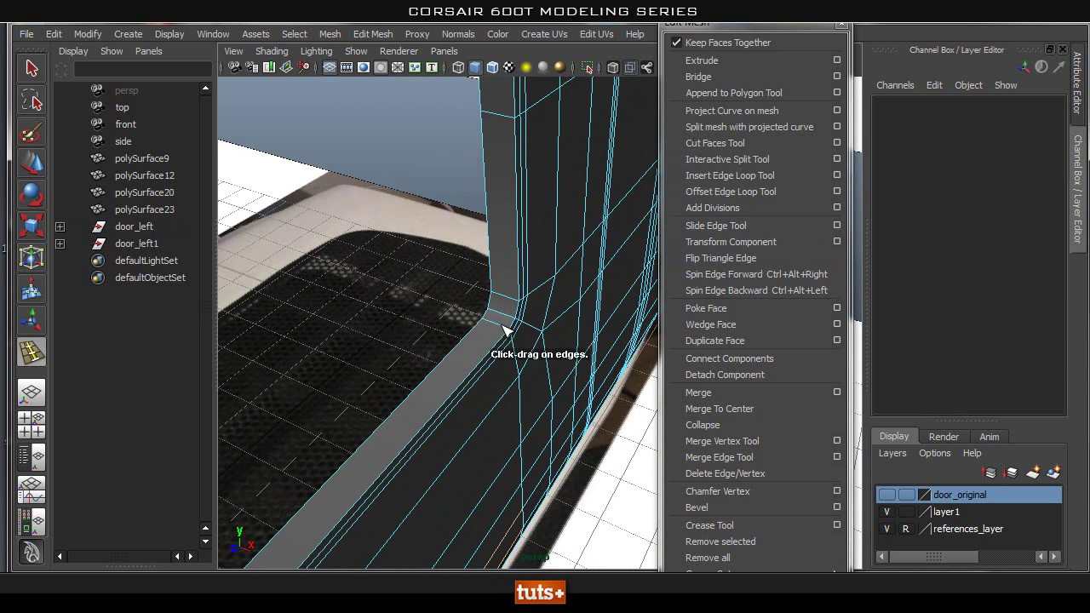
drag(490, 324, 500, 326)
Compare the window opening with the reference using X-ray shading in the side view, and restore solid shading in perspective
key(q)
right_drag(509, 278, 579, 213)
click(407, 315)
alt+drag(407, 315, 401, 312)
alt+right_drag(401, 311, 343, 329)
alt+drag(342, 328, 511, 335)
key(space)
alt+right_drag(473, 308, 469, 306)
alt+middle_drag(469, 307, 476, 348)
click(611, 69)
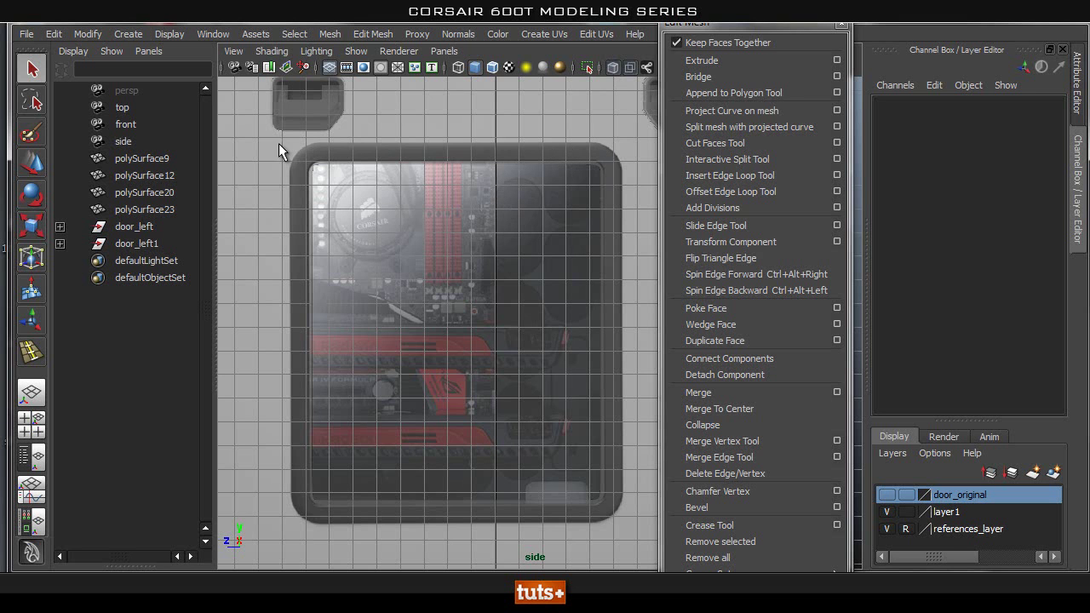
key(space)
drag(522, 160, 526, 127)
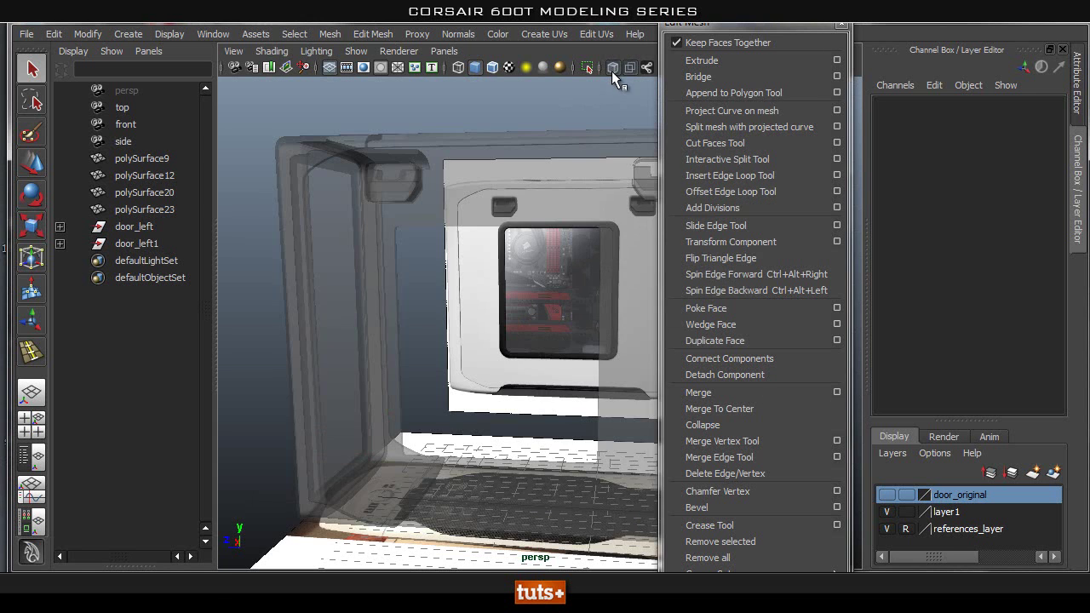
click(611, 69)
alt+drag(470, 245, 527, 259)
Select the face loop framing the window opening in the side view and duplicate those faces as a separate mesh
key(space)
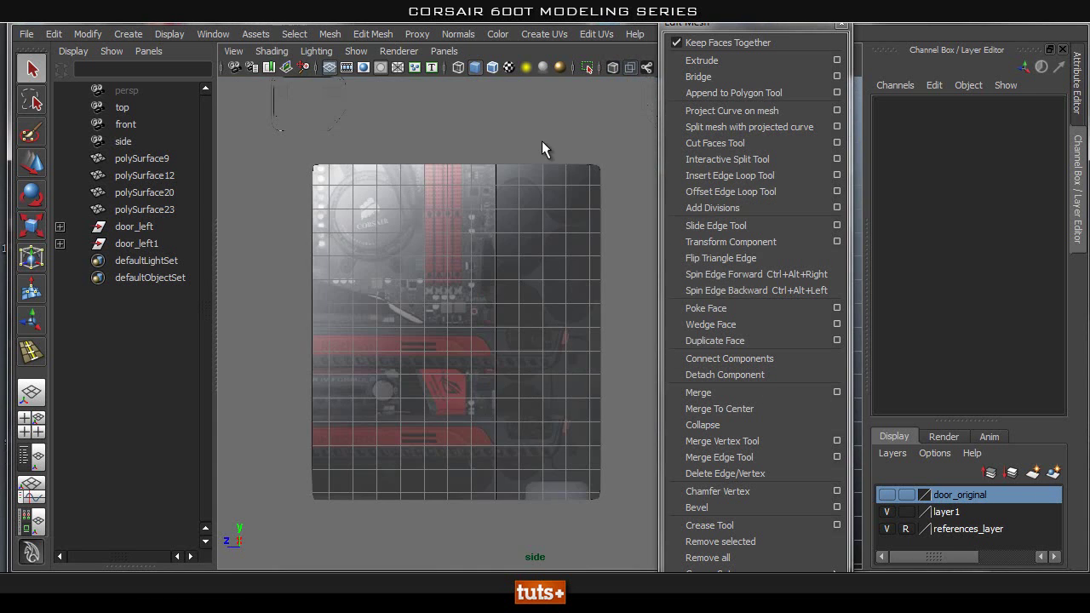
click(531, 244)
right_drag(431, 176, 442, 219)
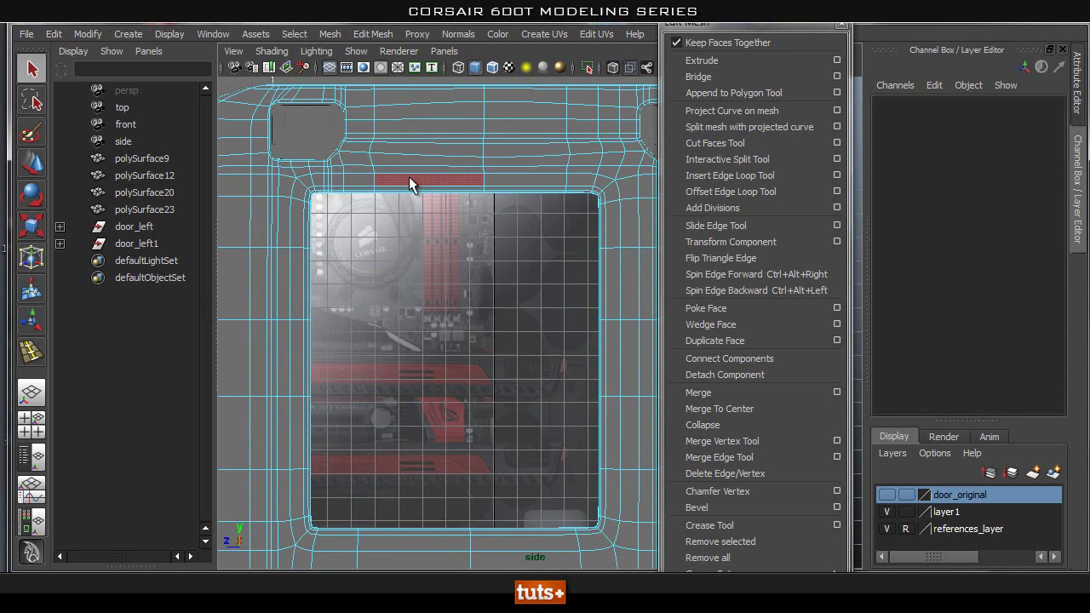
shift+double_click(520, 179)
alt+middle_drag(439, 366, 380, 333)
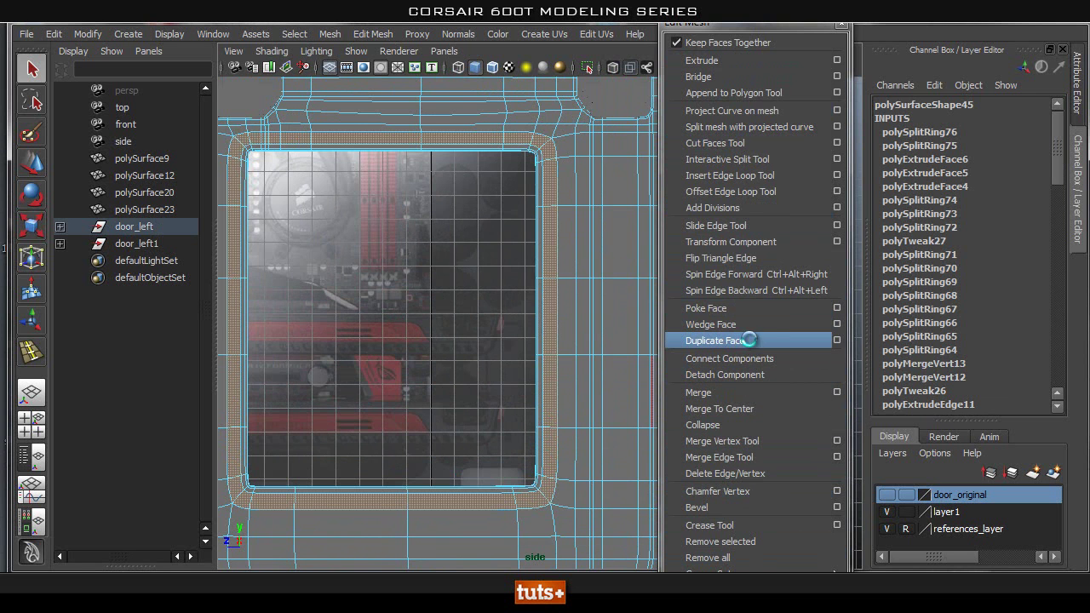
click(749, 339)
Delete the construction history of all objects in the scene
key(space)
drag(406, 263, 407, 228)
alt+drag(443, 281, 504, 326)
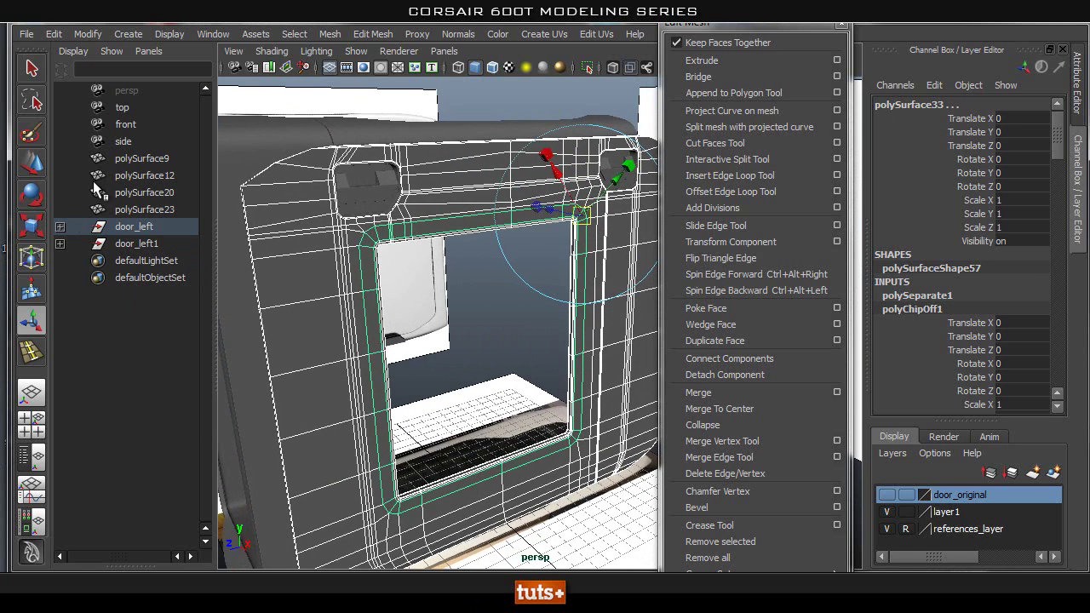
click(54, 34)
mouse_move(205, 226)
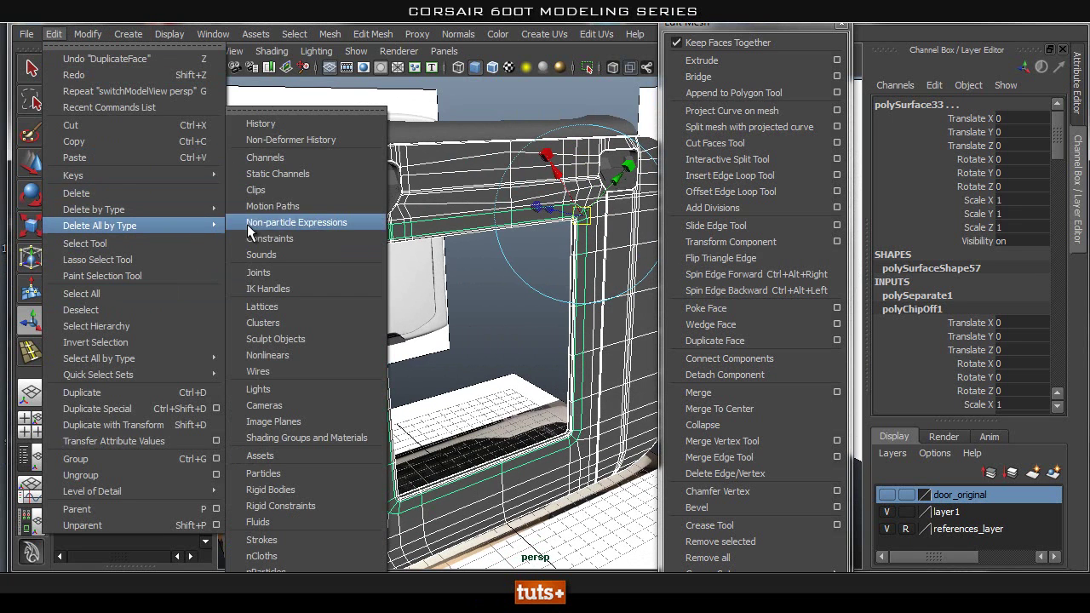
click(293, 126)
Unparent polySurface28 from the door_left group
click(60, 226)
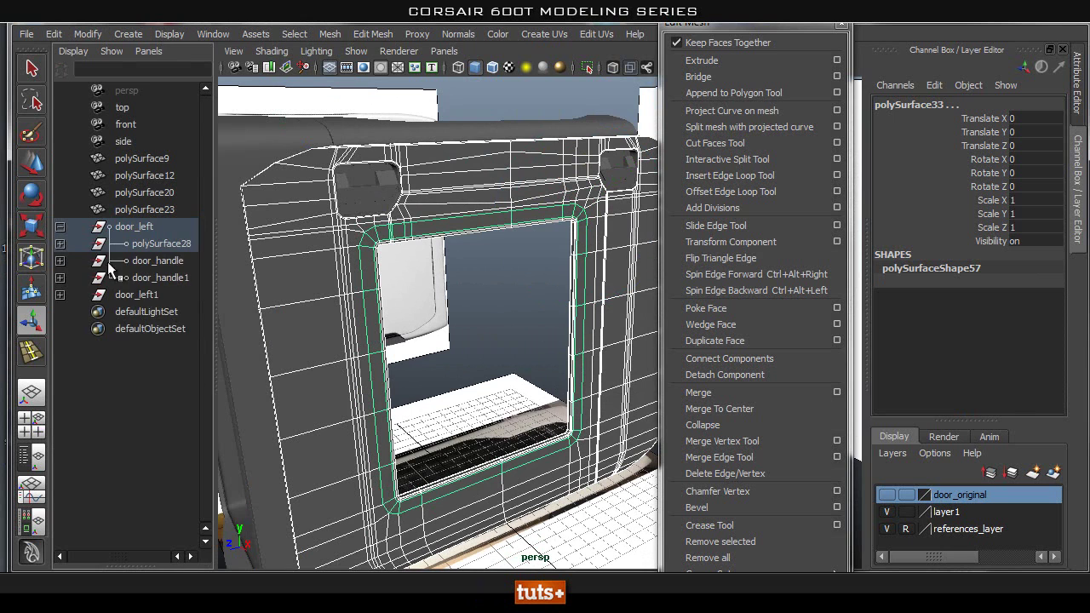
click(60, 245)
click(146, 247)
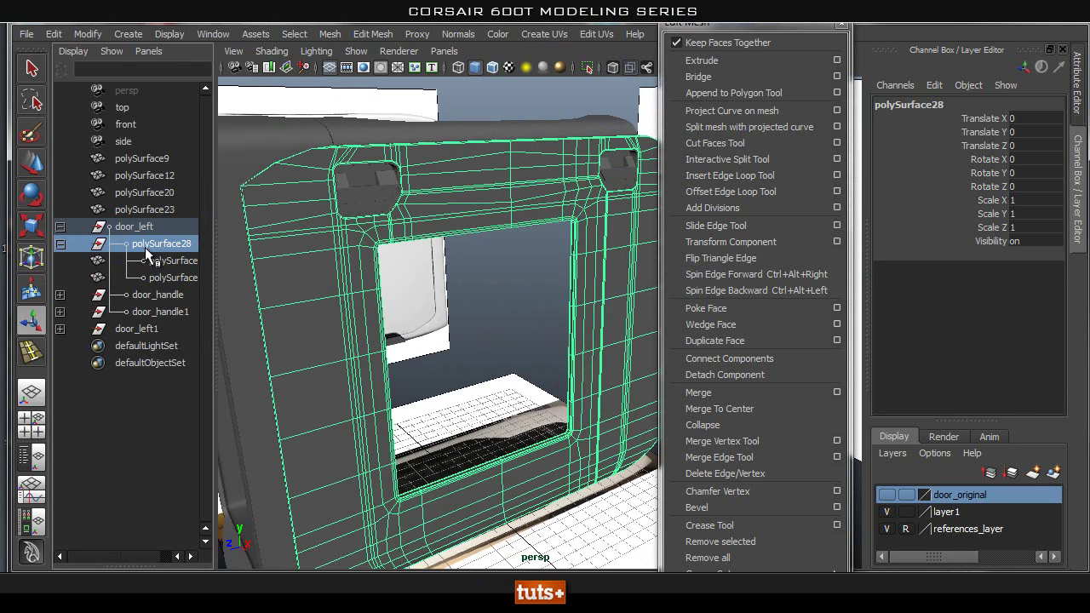
key(shift+p)
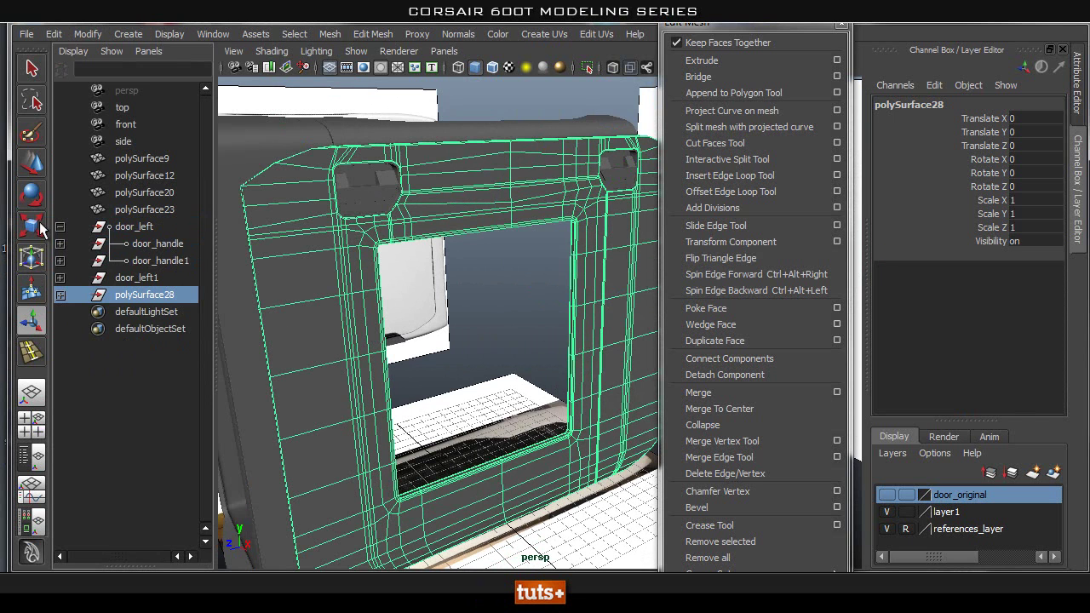
Unparent polySurface32 and polySurface33 from polySurface28, and delete the empty polySurface28 group
click(60, 226)
click(161, 278)
shift+click(151, 293)
key(shift+p)
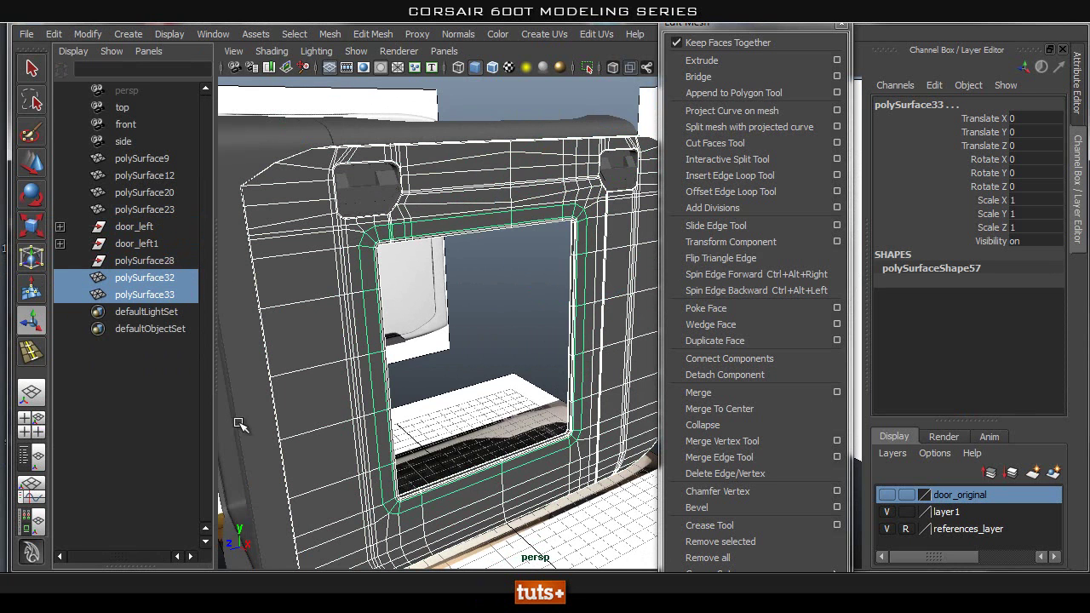
click(175, 260)
key(Delete)
Center the pivot of the duplicated window frame polySurface33 and scale it uniformly to 0.975
click(166, 264)
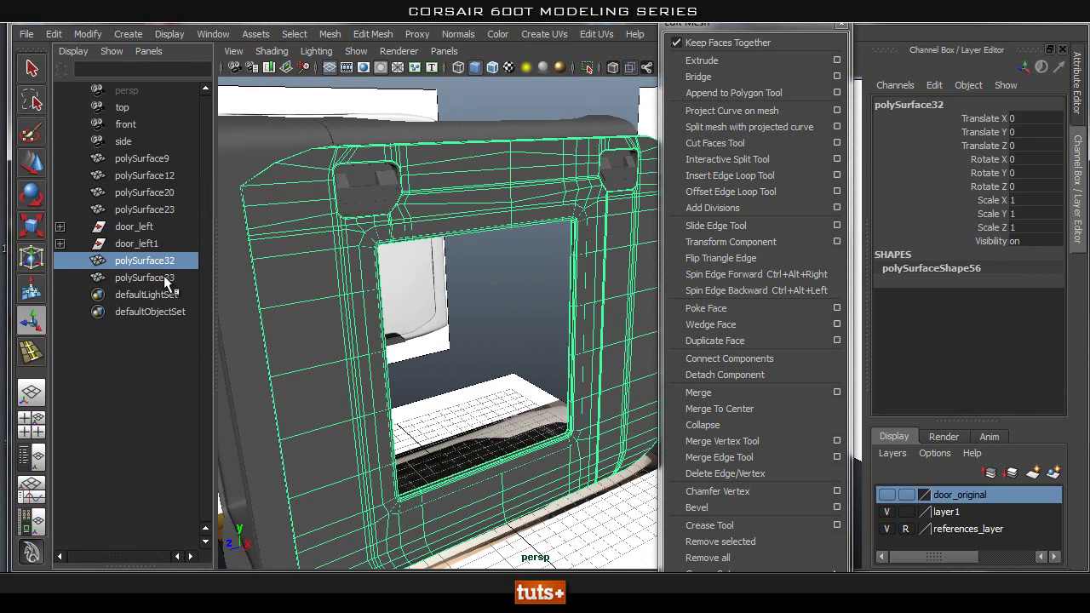
click(156, 278)
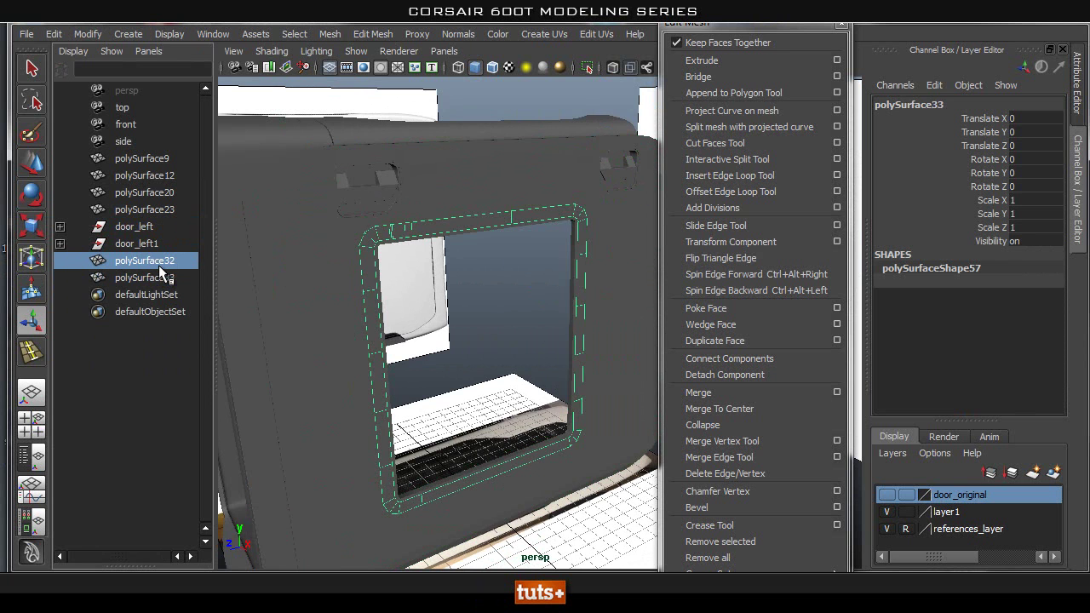
click(160, 262)
click(151, 277)
alt+drag(531, 428, 479, 409)
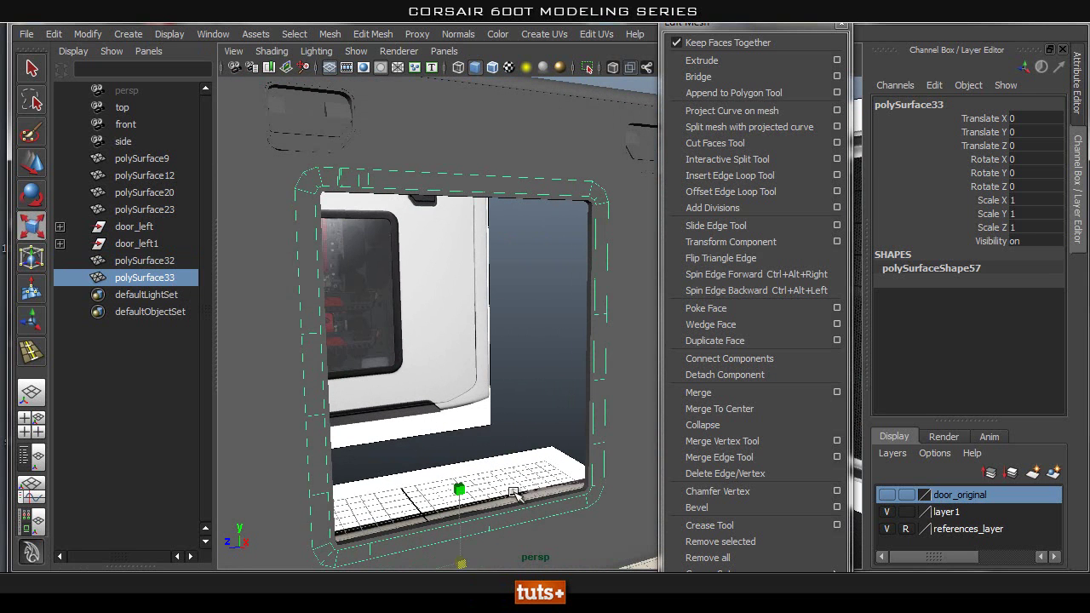
key(space)
drag(340, 256, 367, 427)
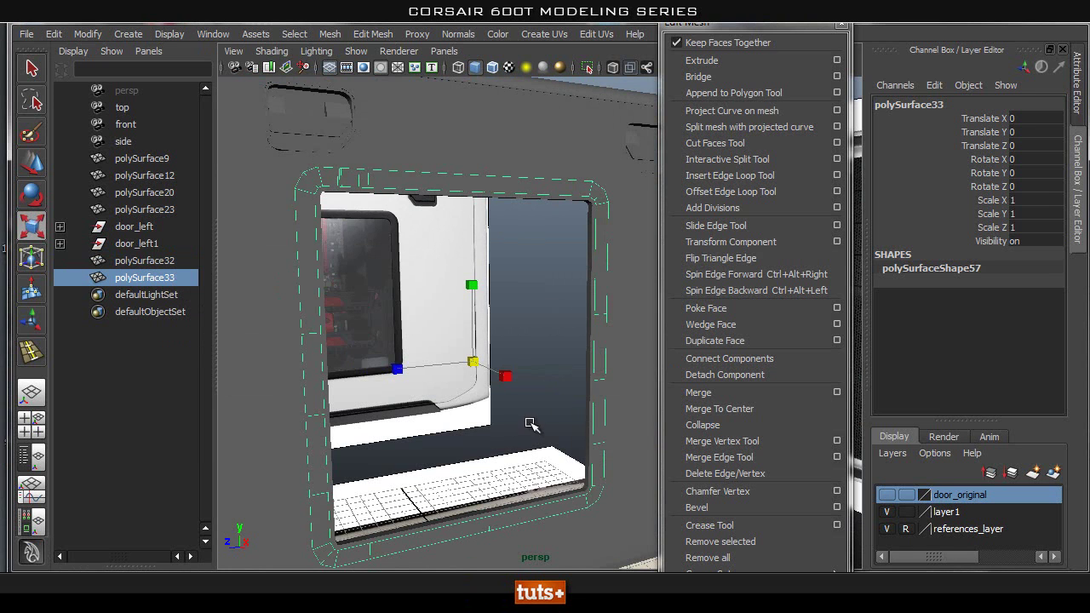
drag(473, 362, 564, 319)
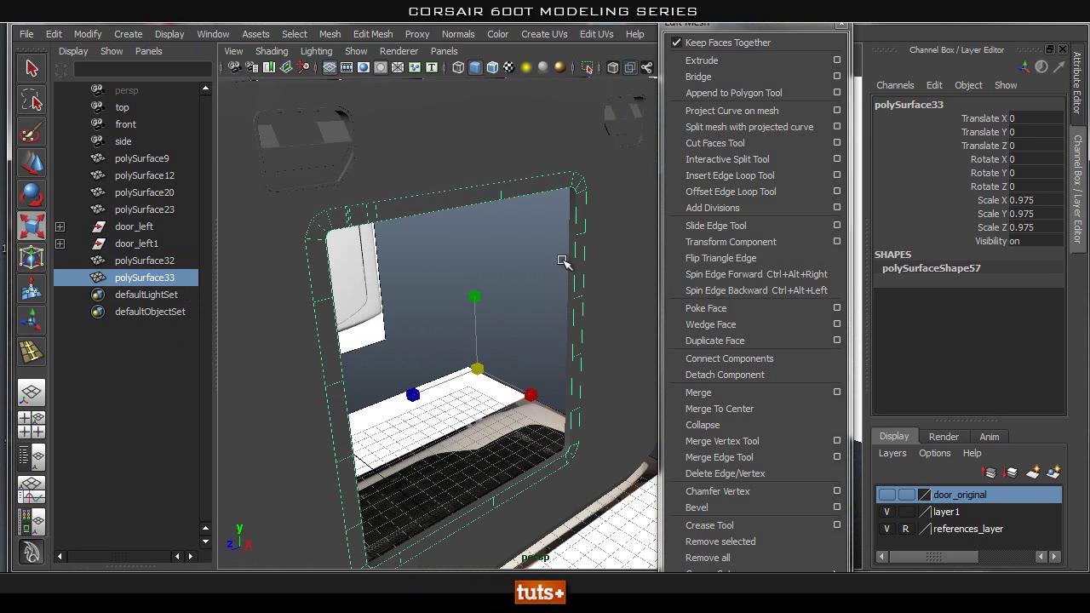
Extrude the window frame's faces, move them along the X axis to give it thickness, and reselect the frame as an object
click(736, 61)
key(w)
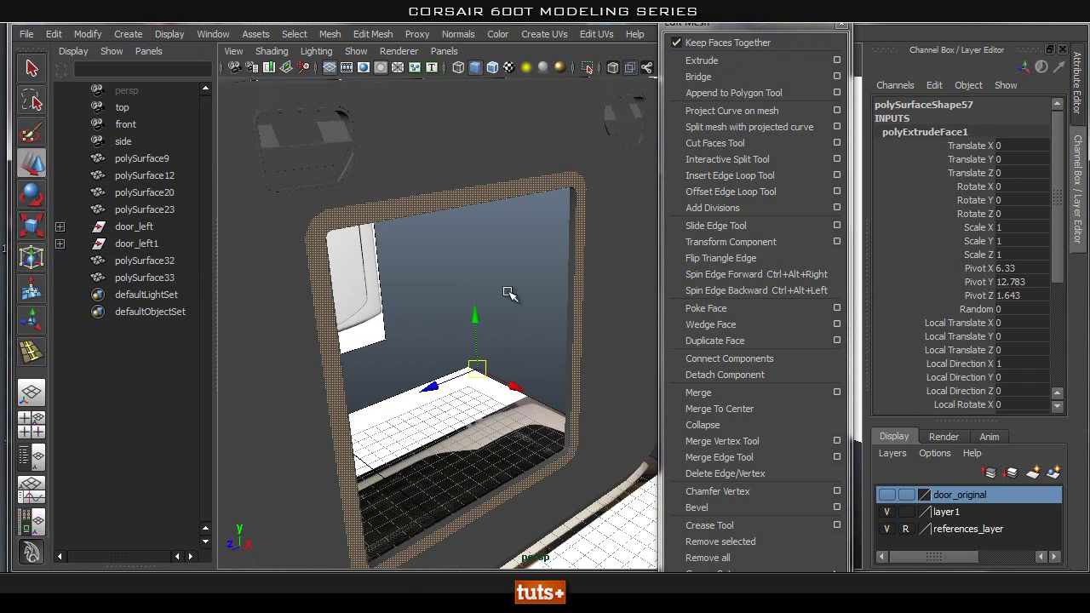
drag(515, 385, 466, 321)
drag(539, 390, 537, 390)
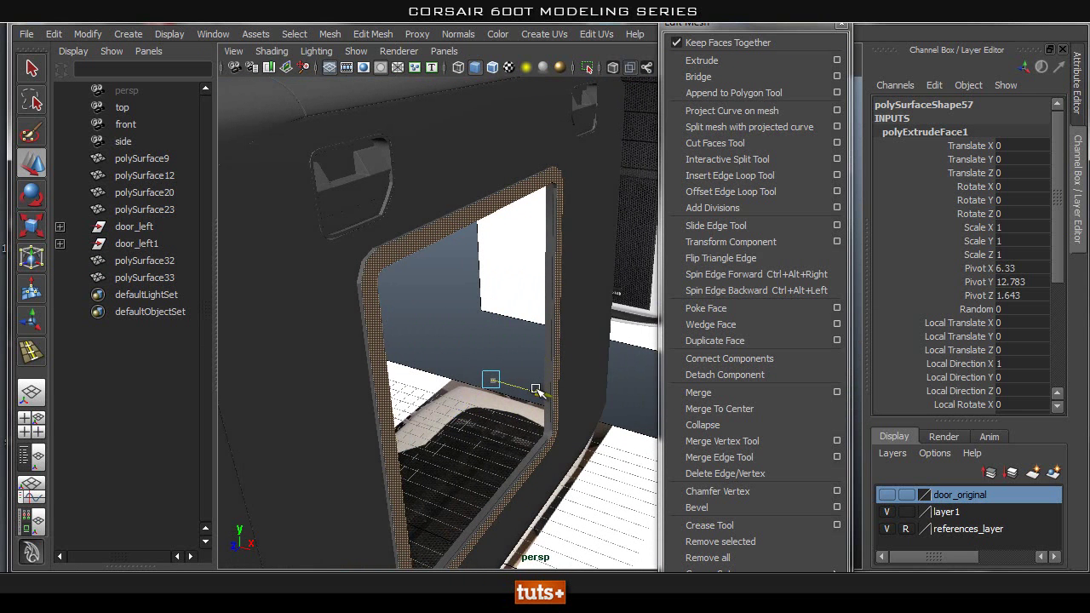
right_drag(389, 243, 485, 196)
click(418, 232)
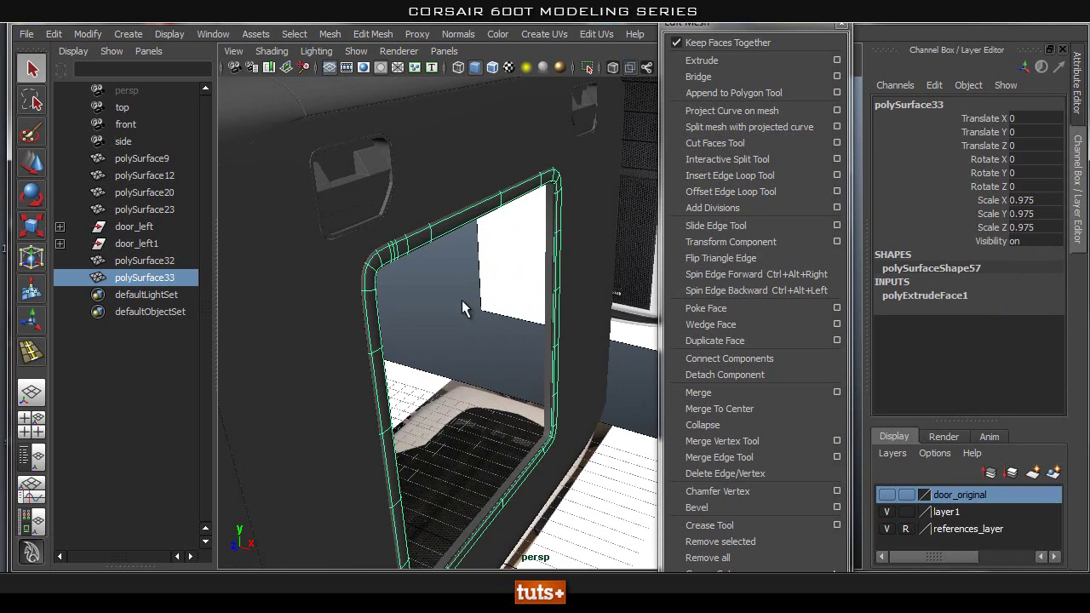
Turn off the window frame's smooth preview and isolate the frame in the view
click(442, 262)
alt+drag(533, 370, 498, 358)
alt+right_drag(375, 319, 428, 326)
alt+middle_drag(428, 326, 515, 350)
click(409, 216)
key(1)
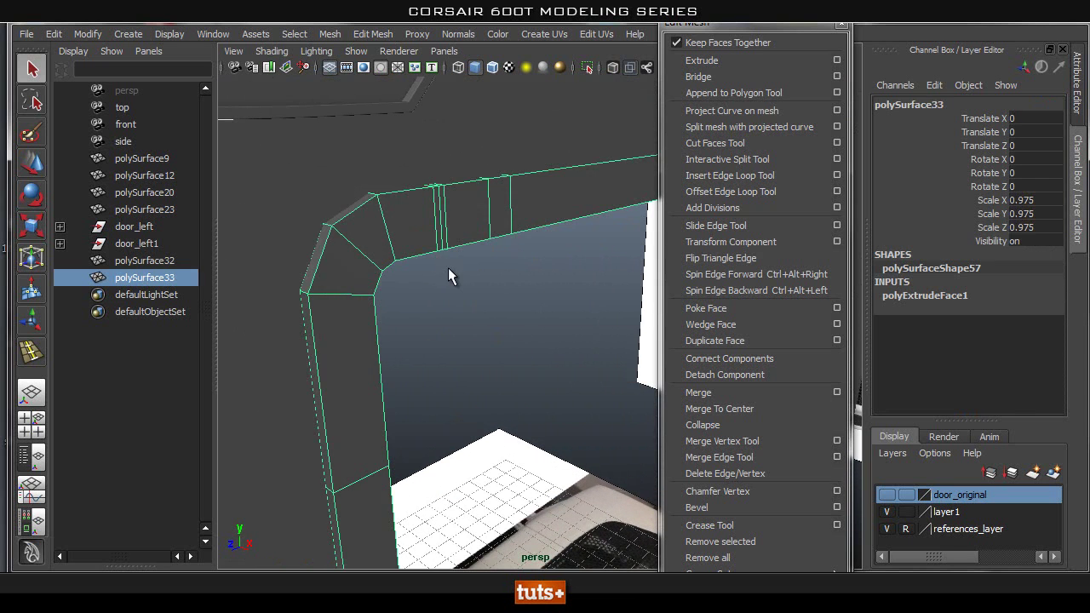
click(588, 65)
Insert an edge loop around the outer perimeter side of the isolated window frame
alt+drag(492, 252, 493, 287)
alt+drag(586, 370, 509, 347)
key(1)
alt+right_drag(430, 298, 521, 314)
click(709, 177)
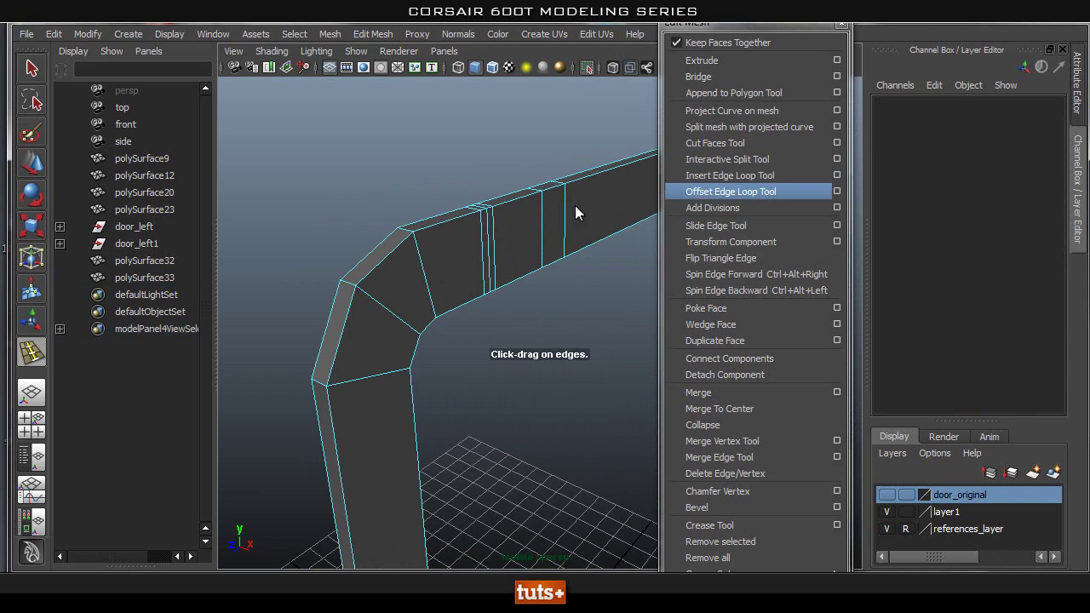
drag(346, 285, 350, 288)
key(q)
Return to object selection, preview the window frame smoothed and examine its rounded corners
right_drag(411, 278, 513, 223)
click(520, 366)
click(391, 275)
key(3)
click(546, 345)
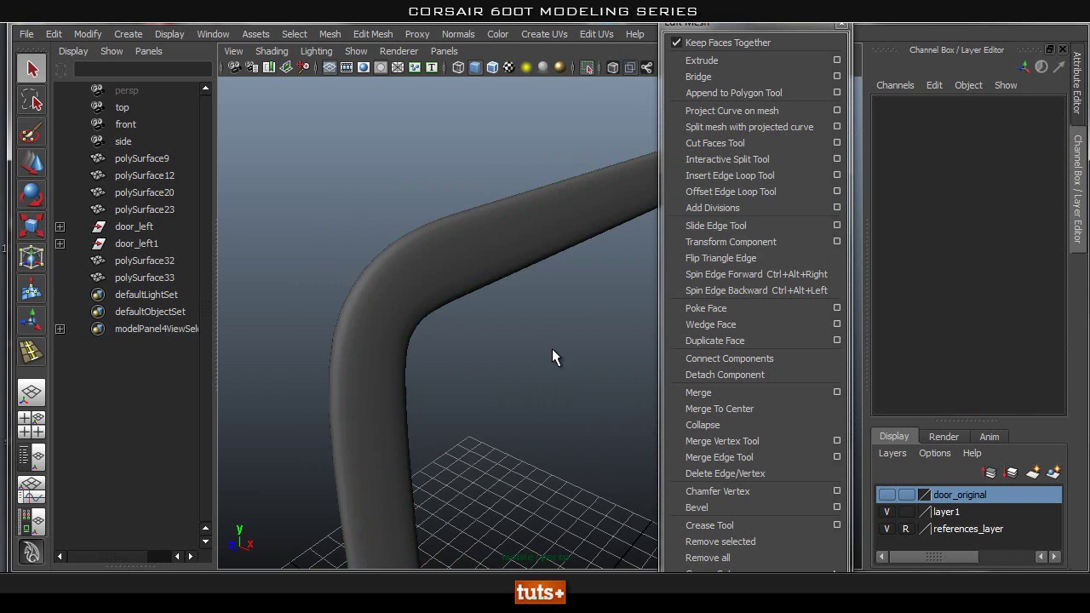
alt+right_drag(581, 351, 521, 372)
alt+drag(521, 372, 585, 358)
click(603, 344)
click(585, 358)
alt+right_drag(478, 318, 449, 214)
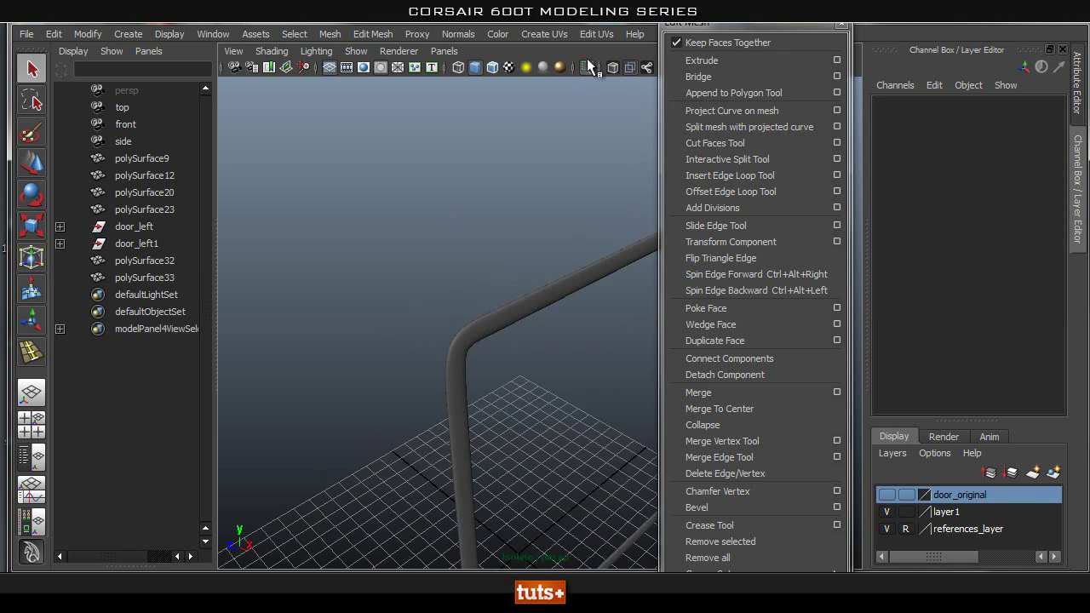
Show the full scene in an X-ray side view and scale the window frame uniformly to 0.983 against the reference
click(587, 67)
alt+middle_drag(598, 289, 358, 226)
alt+drag(358, 227, 536, 281)
key(space)
mouse_move(474, 288)
alt+middle_down()
mouse_move(546, 160)
mouse_move(521, 189)
alt+middle_up()
click(614, 70)
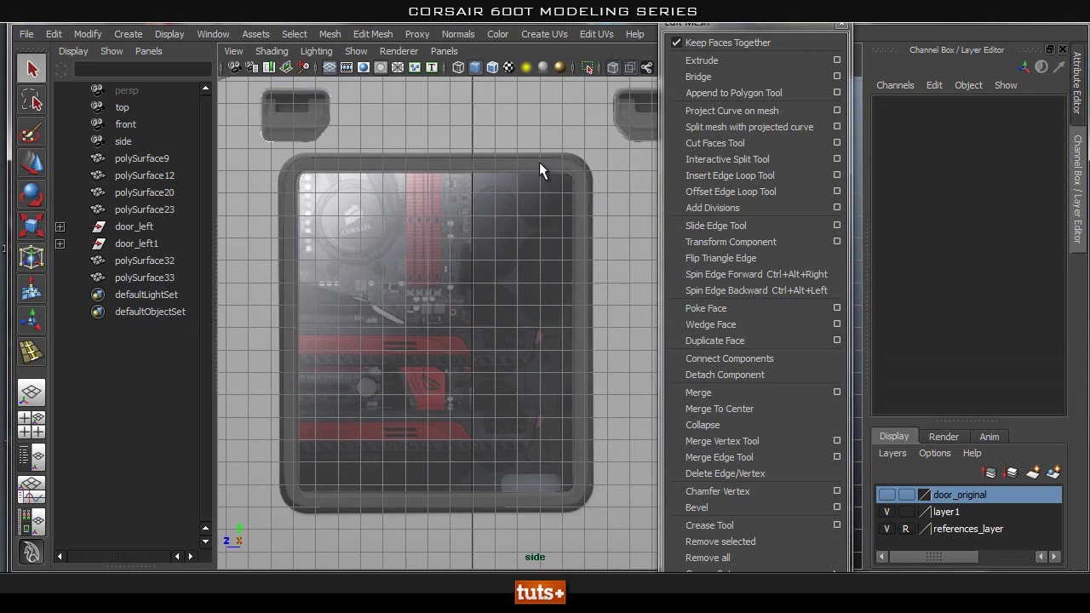
click(484, 272)
mouse_move(508, 301)
alt+middle_down()
mouse_move(523, 278)
mouse_move(528, 295)
alt+middle_up()
key(r)
drag(452, 295, 451, 253)
Return to the perspective view, turn off X-ray display and examine how the frame meets the door opening
key(space)
alt+drag(415, 334, 401, 236)
alt+middle_drag(401, 235, 448, 294)
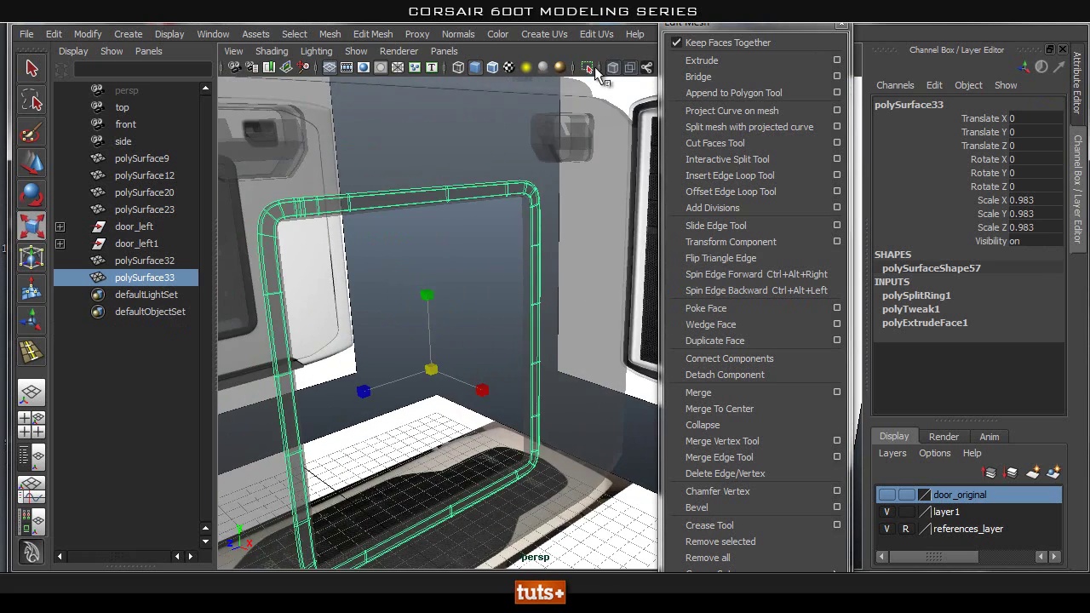
click(613, 68)
alt+right_drag(439, 281, 458, 327)
alt+drag(458, 327, 469, 333)
click(365, 314)
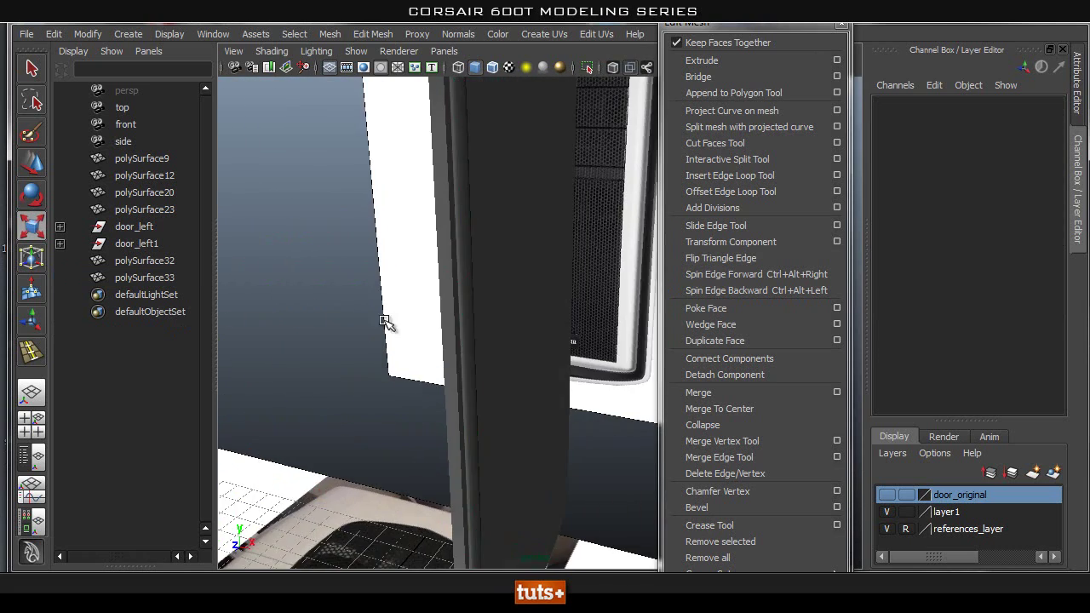
alt+drag(365, 314, 331, 326)
alt+middle_drag(502, 388, 474, 383)
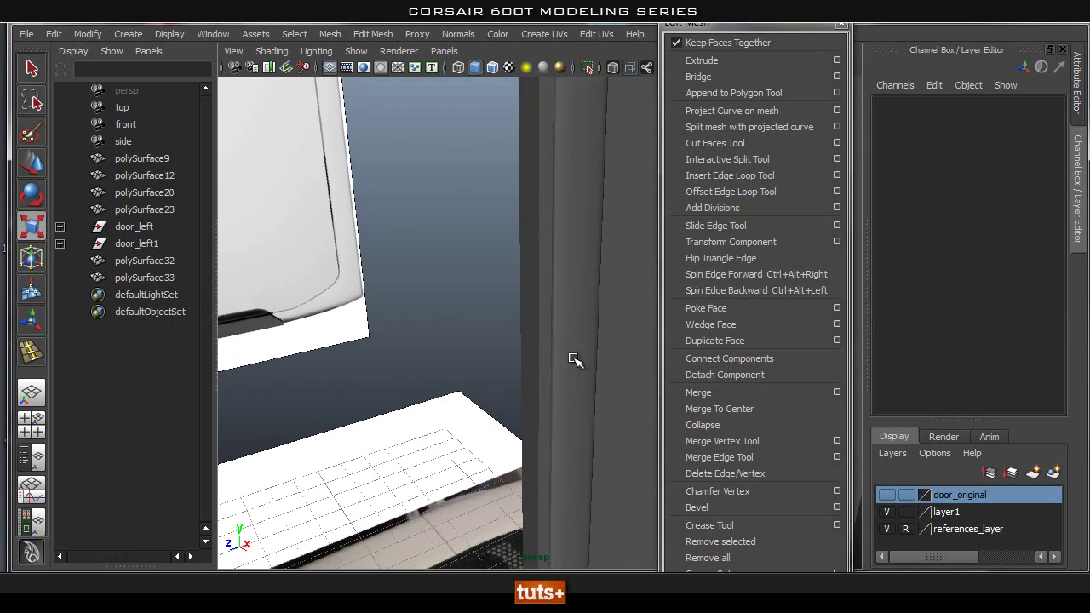
Scale the window frame polySurface33 uniformly to 0.963 to fit it to the door opening
click(547, 366)
alt+drag(547, 366, 579, 358)
alt+right_drag(579, 357, 434, 382)
alt+drag(435, 382, 640, 304)
alt+middle_drag(640, 304, 334, 337)
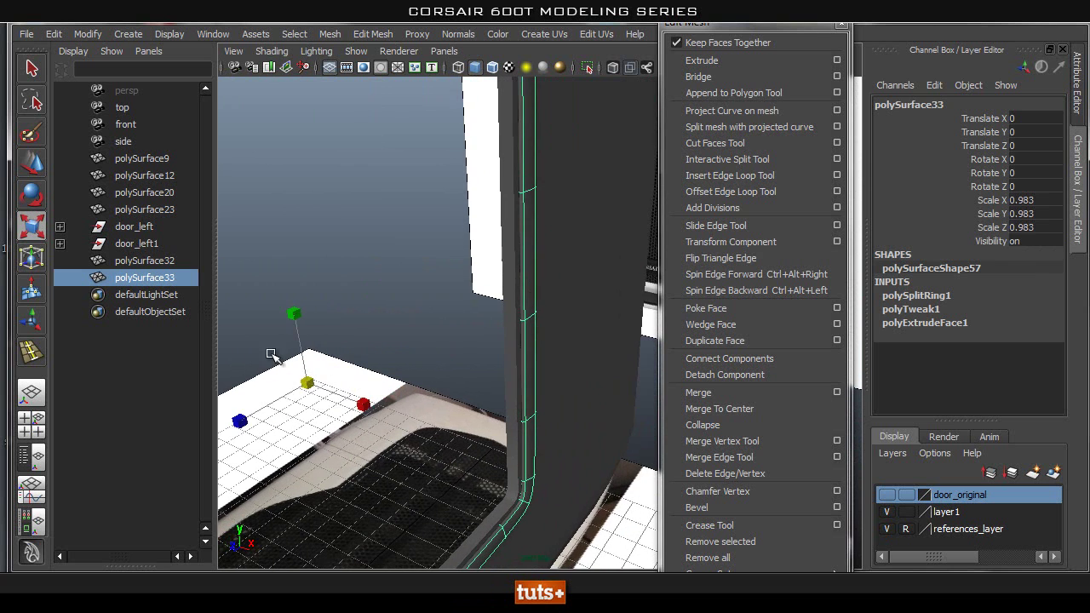
drag(383, 383, 385, 382)
alt+drag(385, 382, 335, 277)
alt+middle_drag(335, 278, 232, 265)
drag(232, 266, 166, 299)
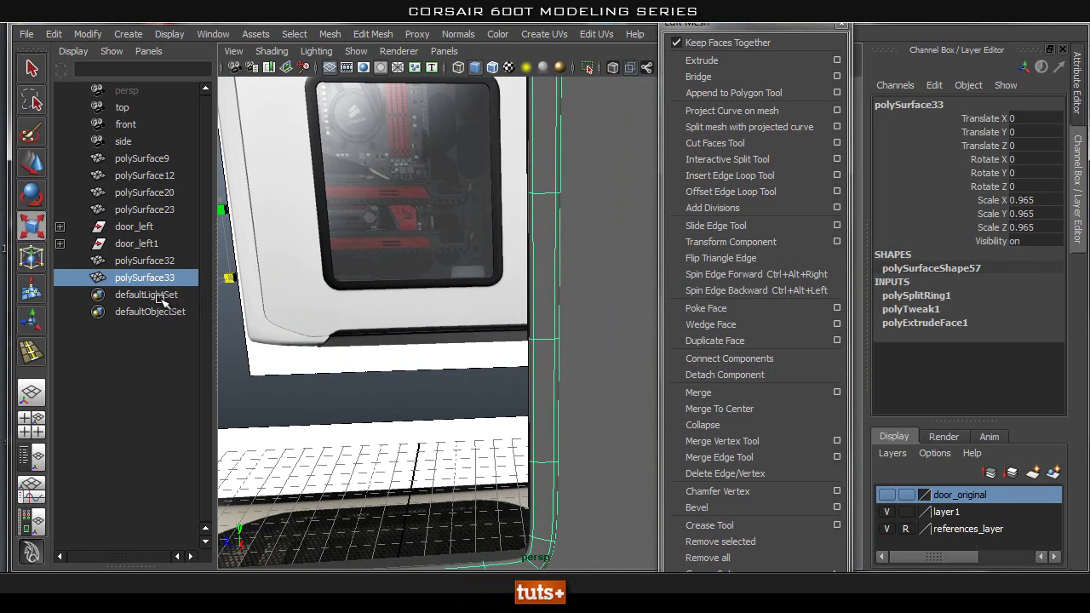
click(286, 240)
alt+drag(286, 240, 521, 423)
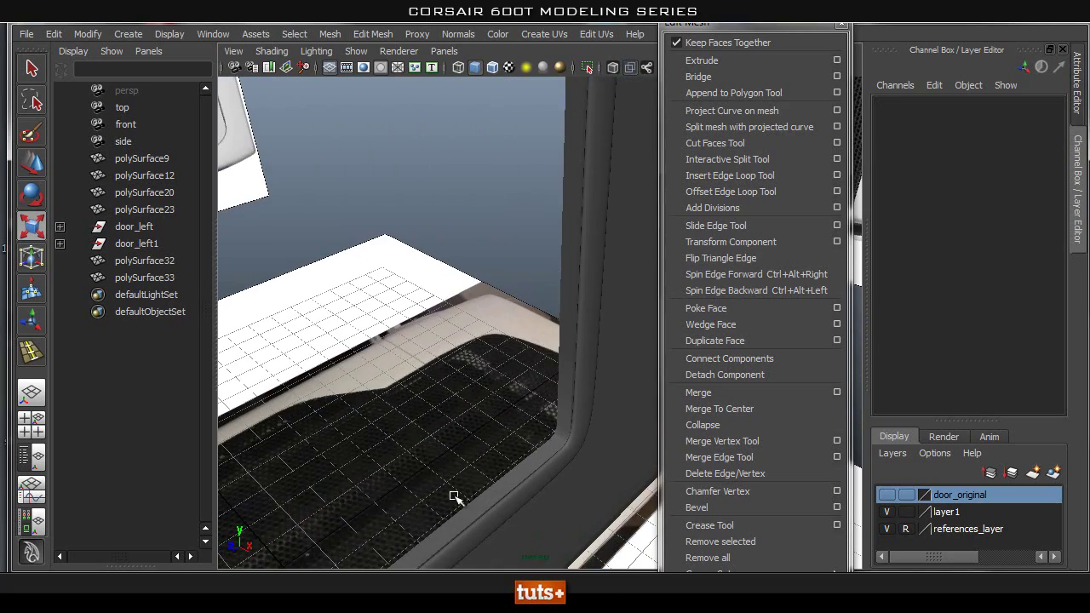
click(579, 454)
alt+right_drag(488, 354, 365, 359)
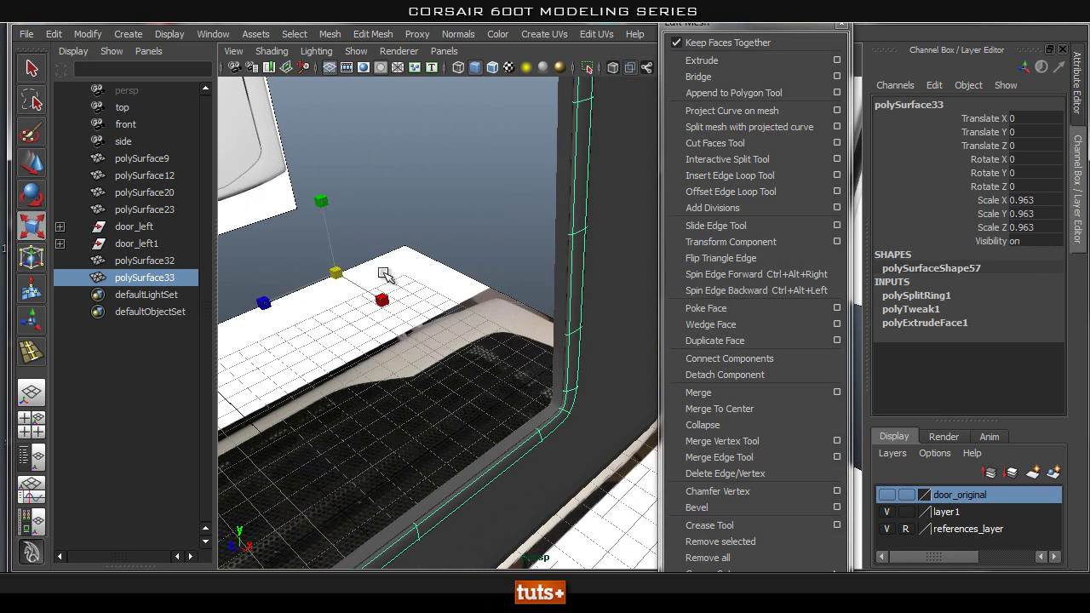
Isolate the window frame and fit it in the front view so it is seen edge-on
alt+drag(552, 247, 511, 251)
alt+middle_drag(537, 194, 511, 321)
alt+middle_drag(542, 158, 533, 242)
key(q)
right_drag(527, 212, 587, 169)
click(590, 70)
alt+drag(568, 119, 264, 223)
key(space)
drag(522, 203, 576, 197)
click(578, 202)
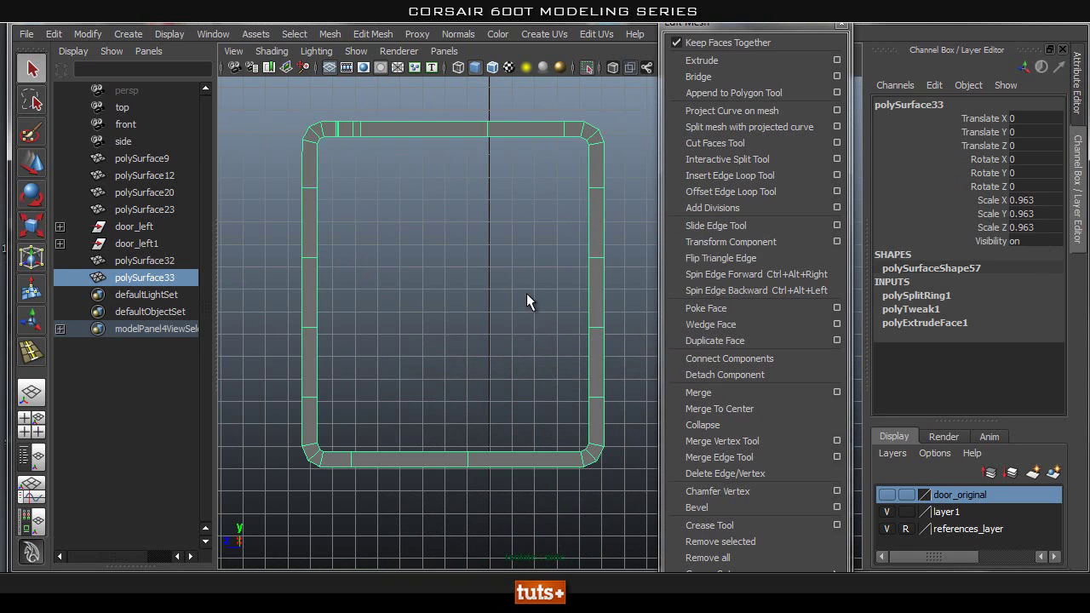
key(space)
click(587, 282)
key(f)
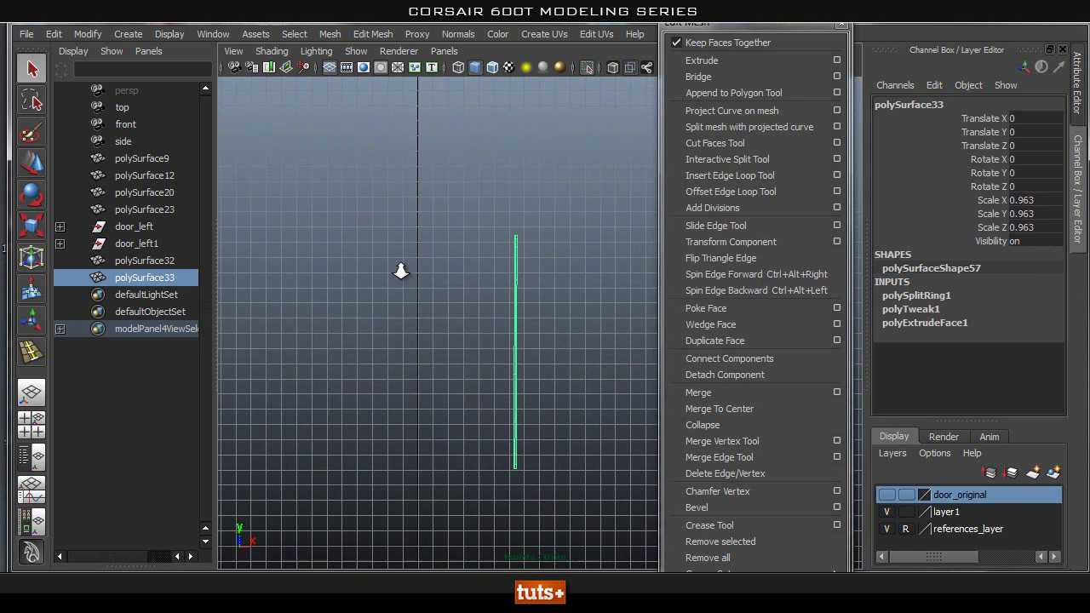
Select the edge loop running around the frame's outer perimeter side and delete it
right_drag(488, 224, 424, 222)
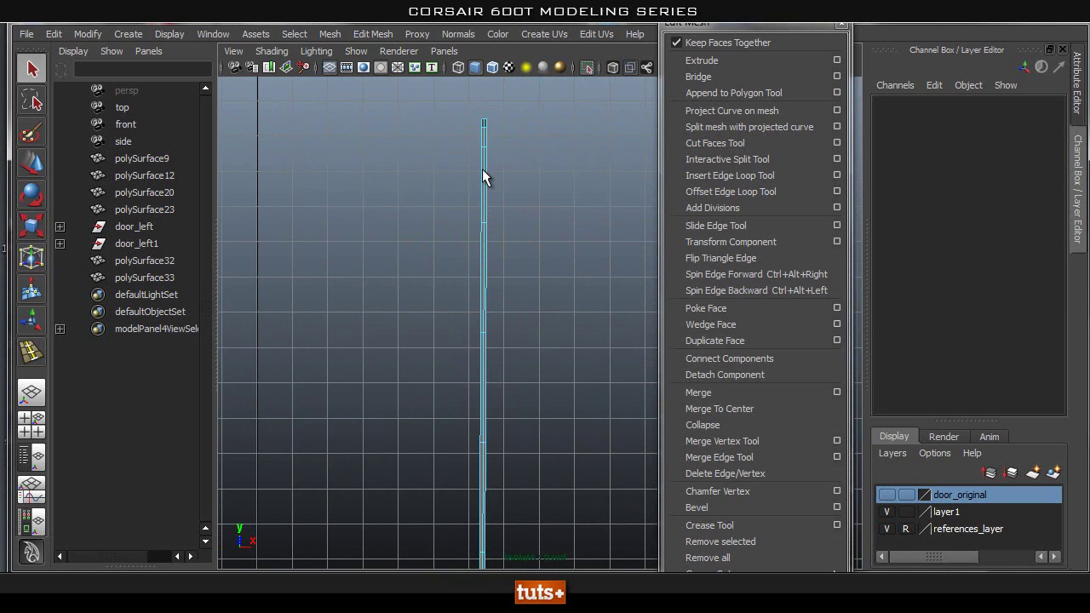
click(483, 169)
shift+right_drag(483, 169, 389, 190)
Try to thicken the frame by moving its positive-X vertices along the X axis, and undo the move
right_drag(499, 175, 406, 181)
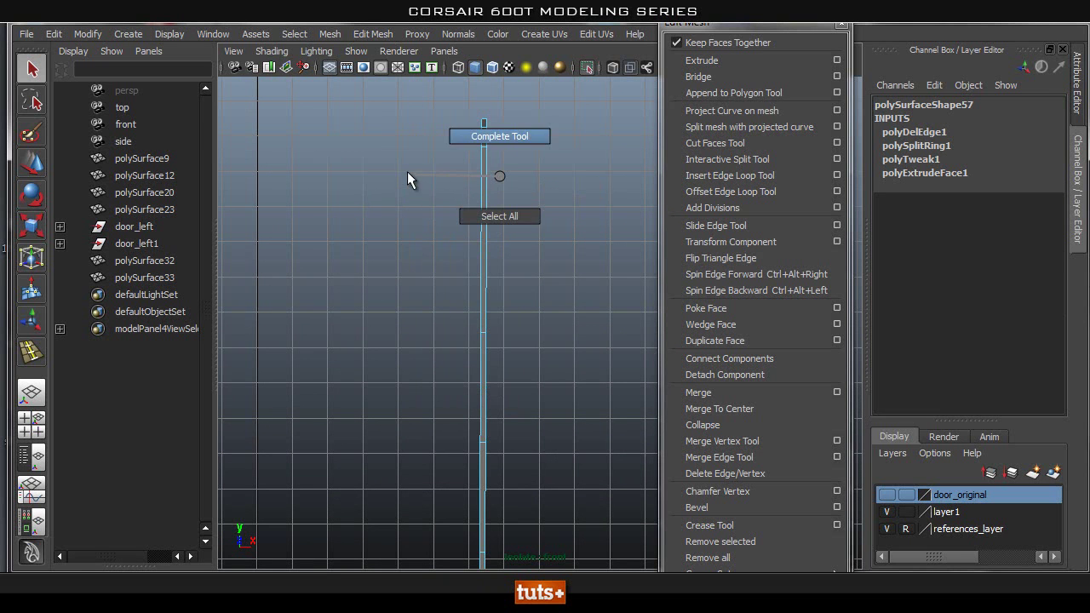
right_drag(487, 171, 506, 138)
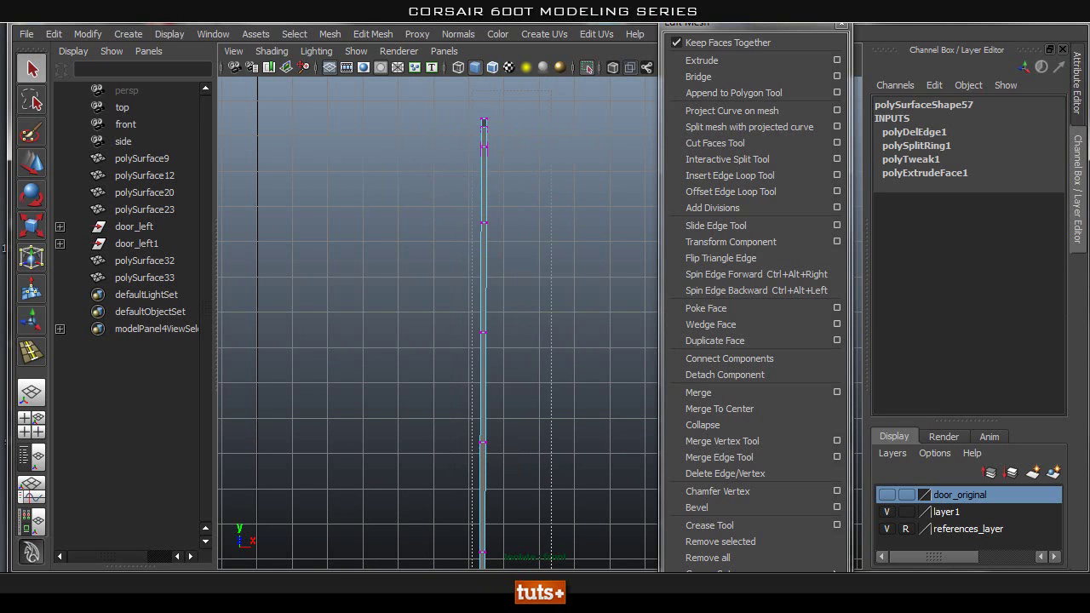
drag(550, 579, 551, 579)
alt+middle_drag(553, 451, 560, 235)
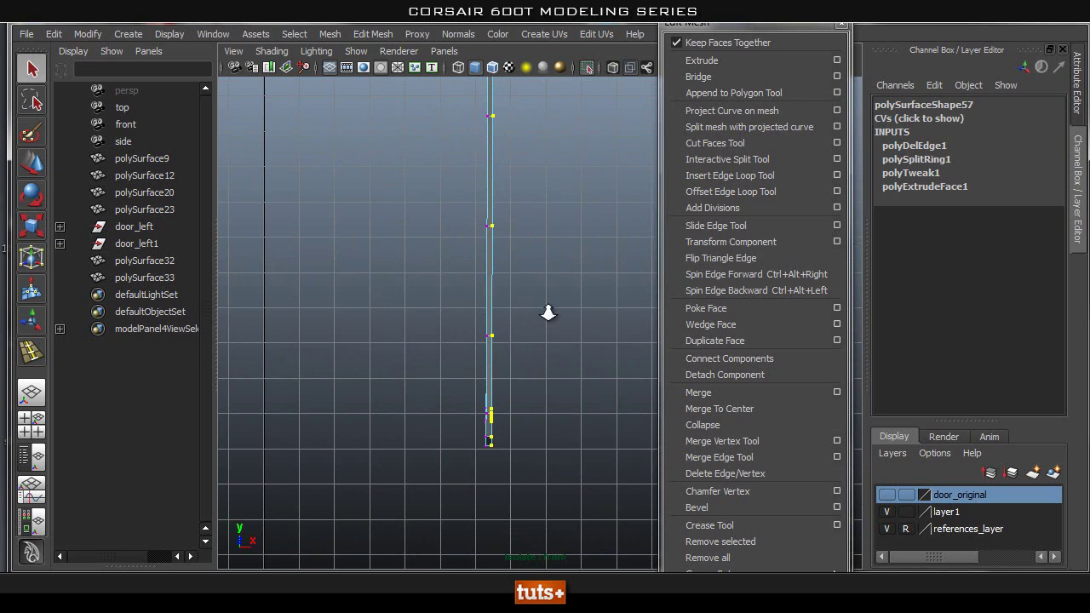
scroll(545, 363, down, 3)
key(w)
drag(536, 320, 554, 320)
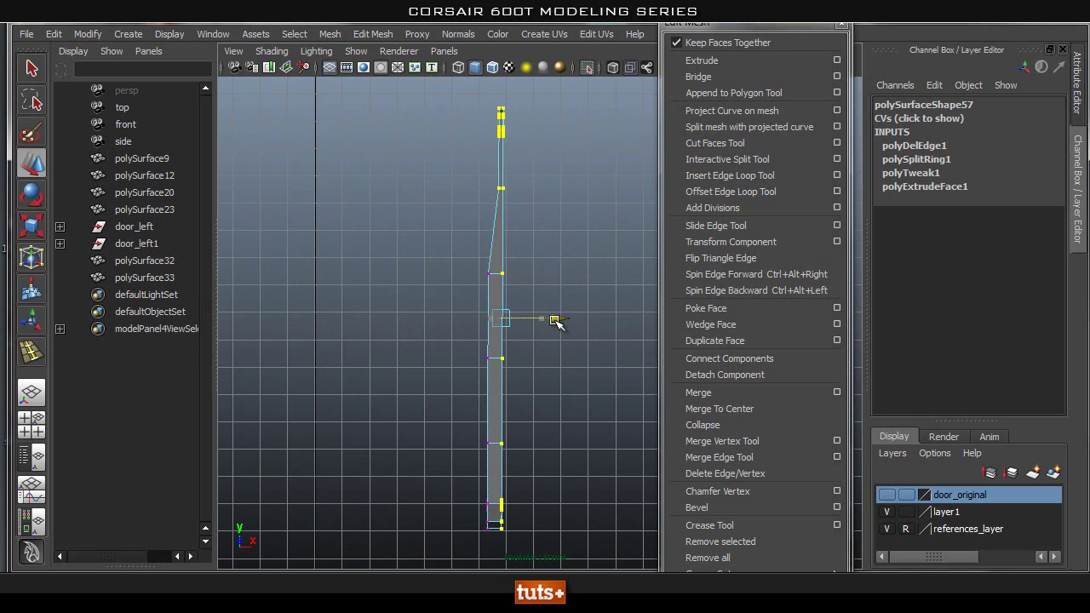
key(ctrl+z)
Reselect all vertices on the frame's positive-X side and move them slightly along X to thicken the frame
click(546, 112)
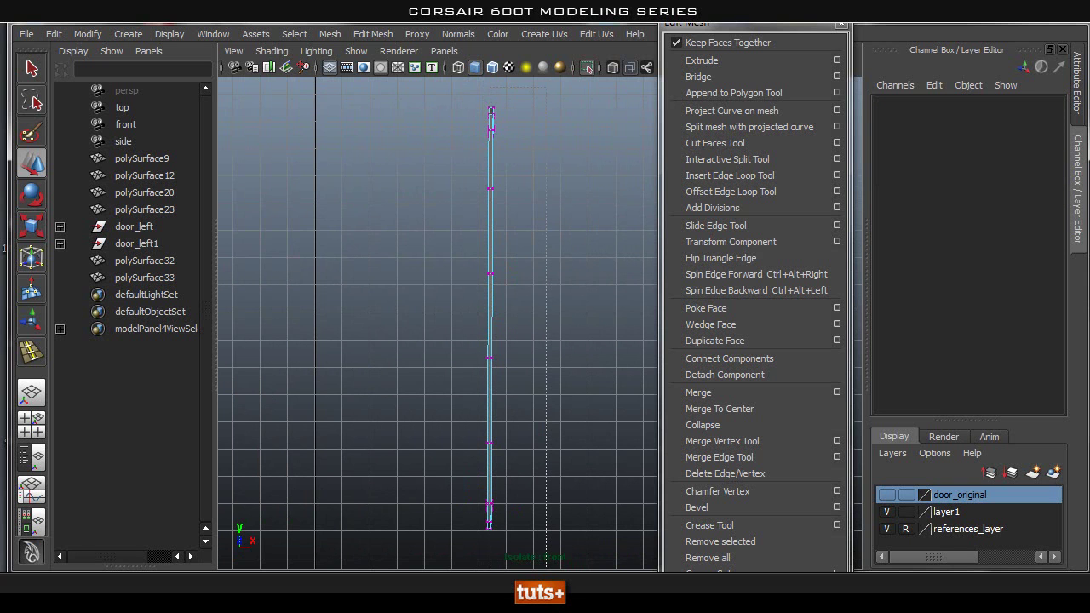
key(ctrl+z)
click(573, 326)
key(ctrl+z)
mouse_move(547, 320)
mouse_down()
mouse_move(569, 322)
mouse_move(555, 322)
mouse_up()
key(space)
alt+drag(421, 361, 515, 140)
alt+drag(596, 81, 458, 382)
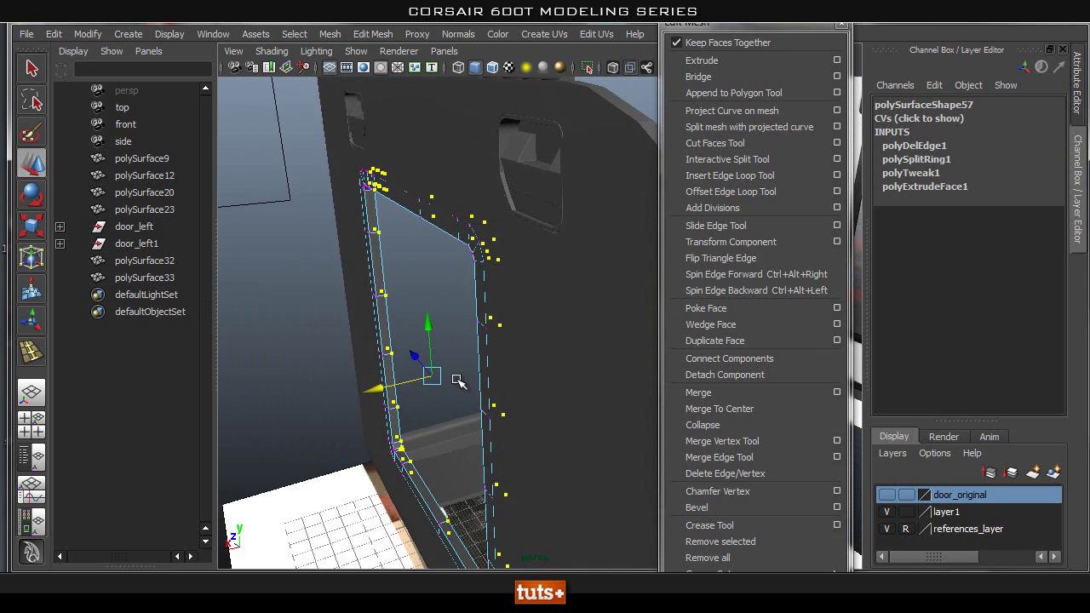
Move the whole window frame along X to 0.059 and scale it along X to 1.075
key(F8)
click(434, 227)
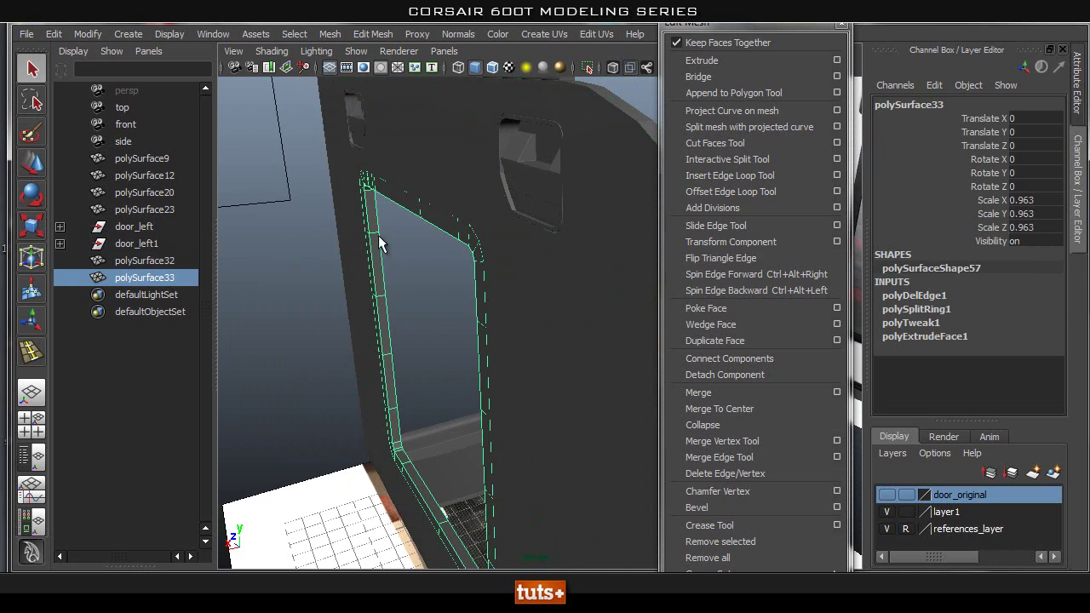
key(w)
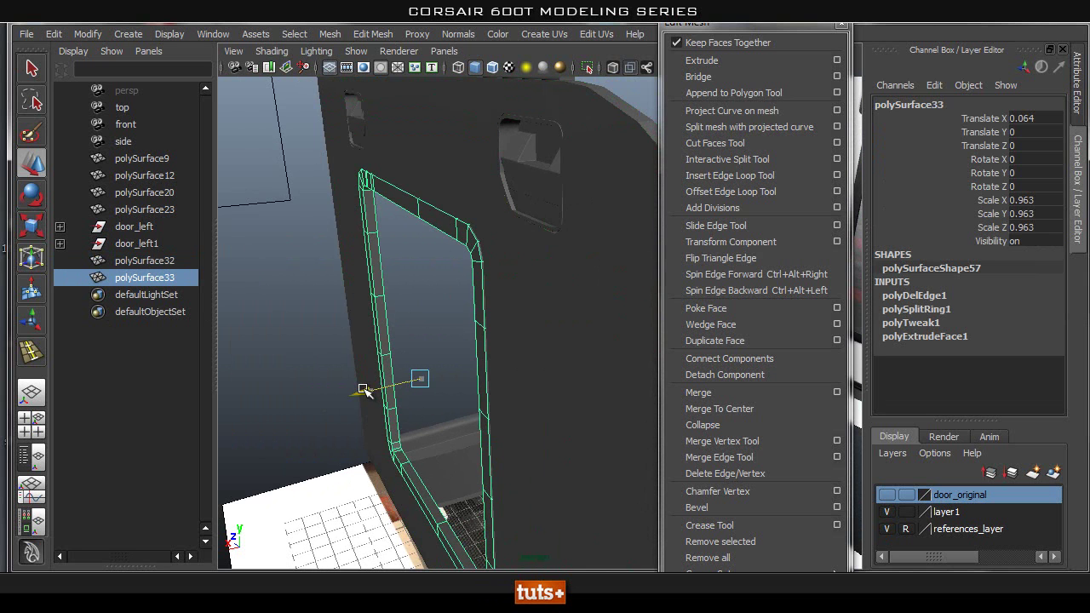
click(445, 323)
alt+drag(445, 324, 428, 295)
click(430, 294)
key(r)
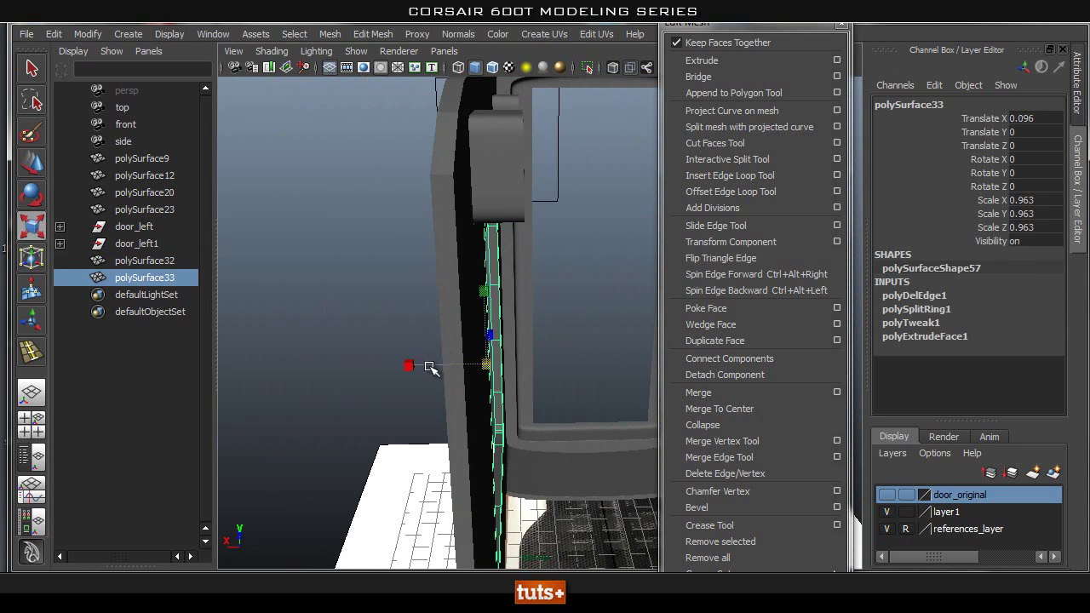
drag(406, 365, 423, 364)
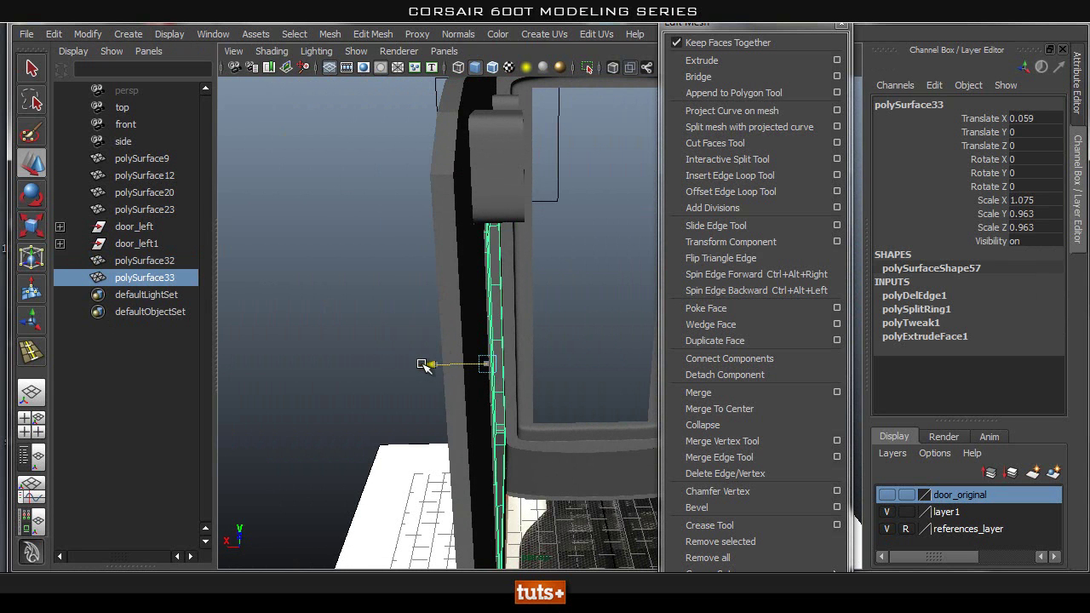
click(647, 305)
Check the frame's fit in the door opening, then select and isolate the frame
alt+drag(605, 285, 444, 265)
click(471, 244)
click(414, 330)
alt+drag(429, 333, 527, 213)
click(526, 271)
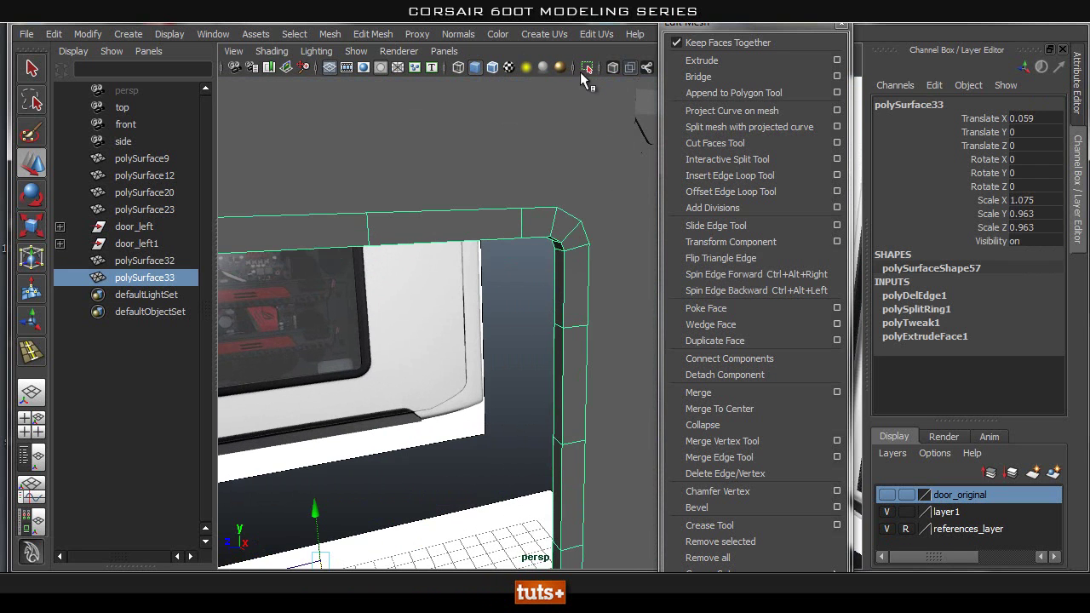
click(583, 70)
alt+drag(451, 308, 559, 328)
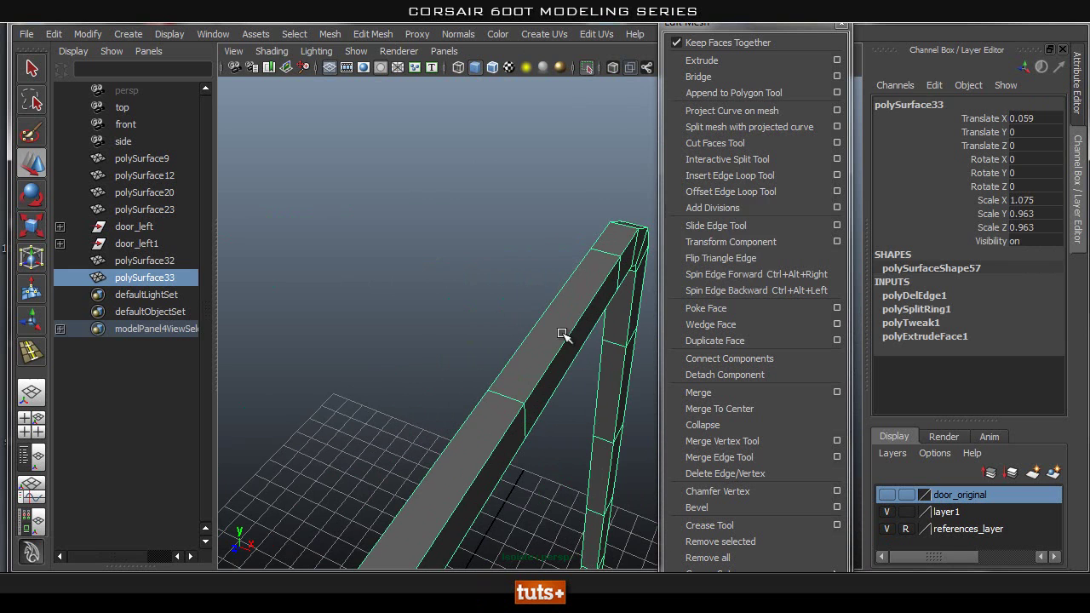
Insert one edge loop around the frame's outer perimeter side and another around its inner side
click(736, 177)
click(507, 403)
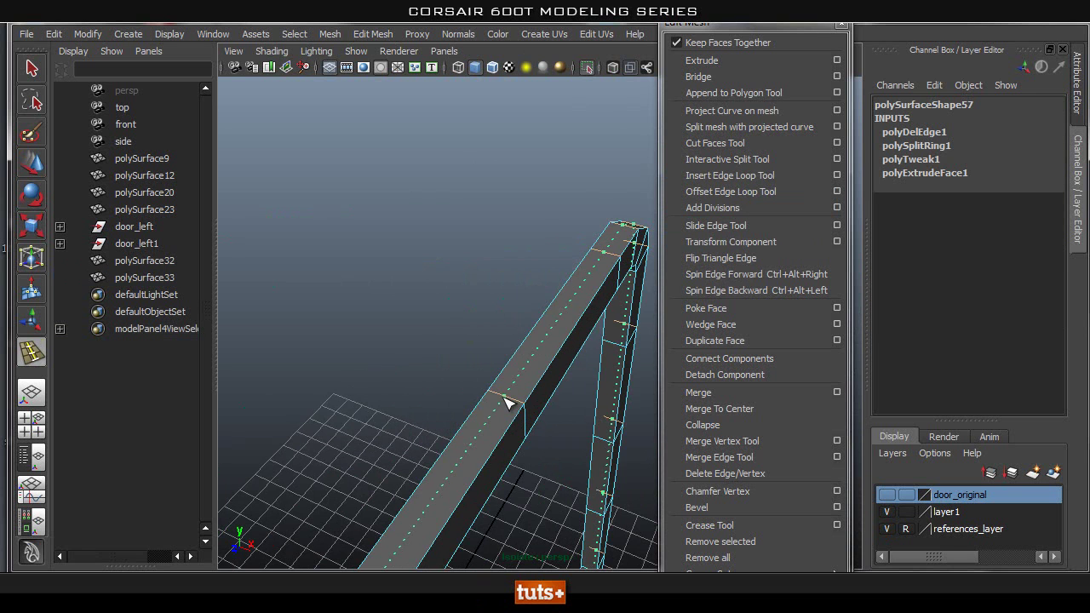
click(506, 403)
alt+drag(567, 401, 613, 326)
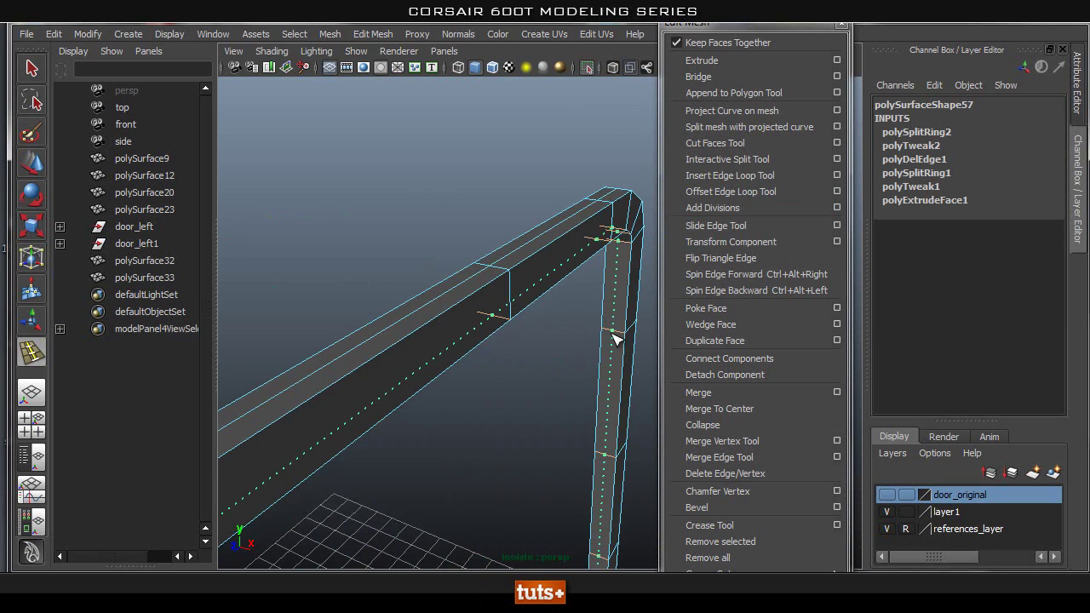
click(613, 333)
key(q)
Preview the window frame smoothed, bring the rest of the model back into view and examine the frame in the door
right_drag(583, 214, 648, 194)
click(554, 223)
key(3)
click(487, 200)
alt+drag(487, 200, 430, 213)
click(430, 213)
click(590, 69)
alt+right_drag(538, 215, 471, 246)
click(402, 247)
alt+drag(444, 347, 536, 361)
click(536, 361)
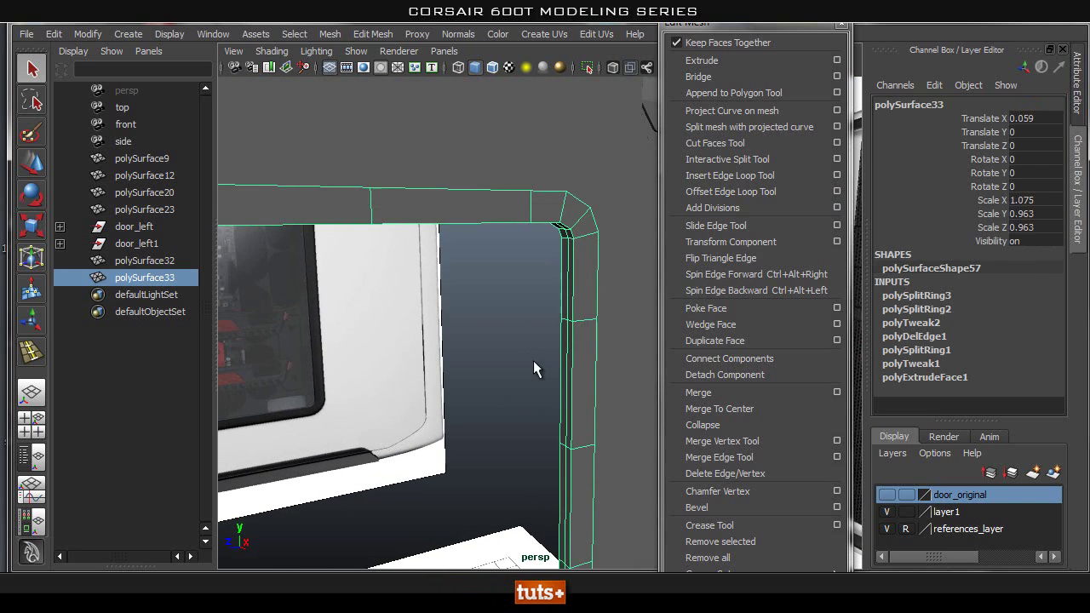
Insert two supporting edge loops on the frame's inner side, close to its front and back edges
alt+right_drag(531, 361, 693, 326)
alt+middle_drag(494, 298, 467, 340)
alt+right_drag(467, 341, 528, 328)
click(726, 173)
alt+drag(507, 316, 556, 316)
drag(615, 388, 619, 388)
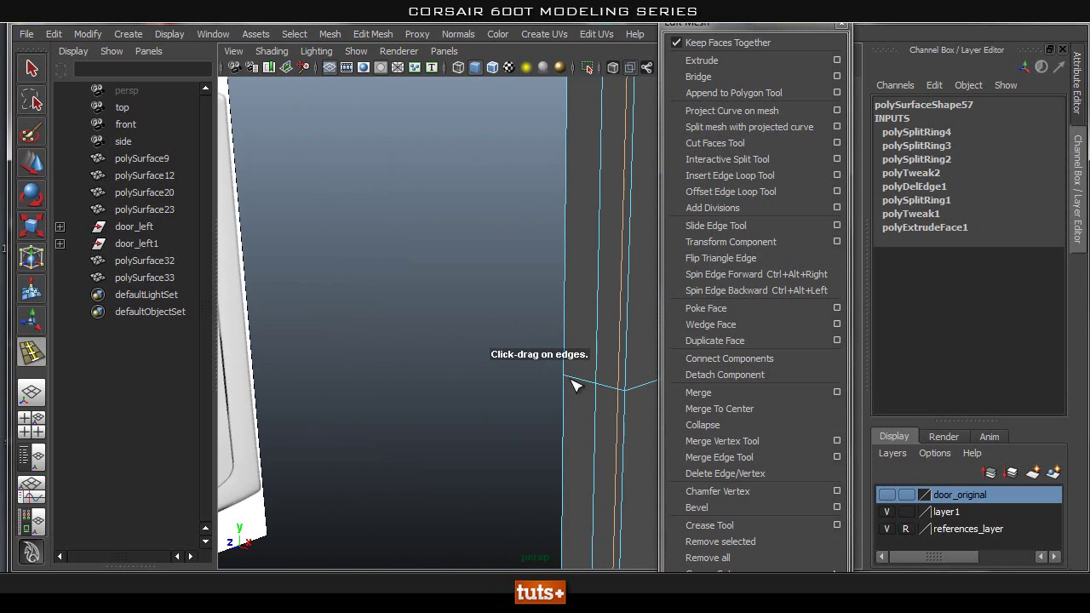
click(571, 383)
alt+drag(556, 351, 558, 347)
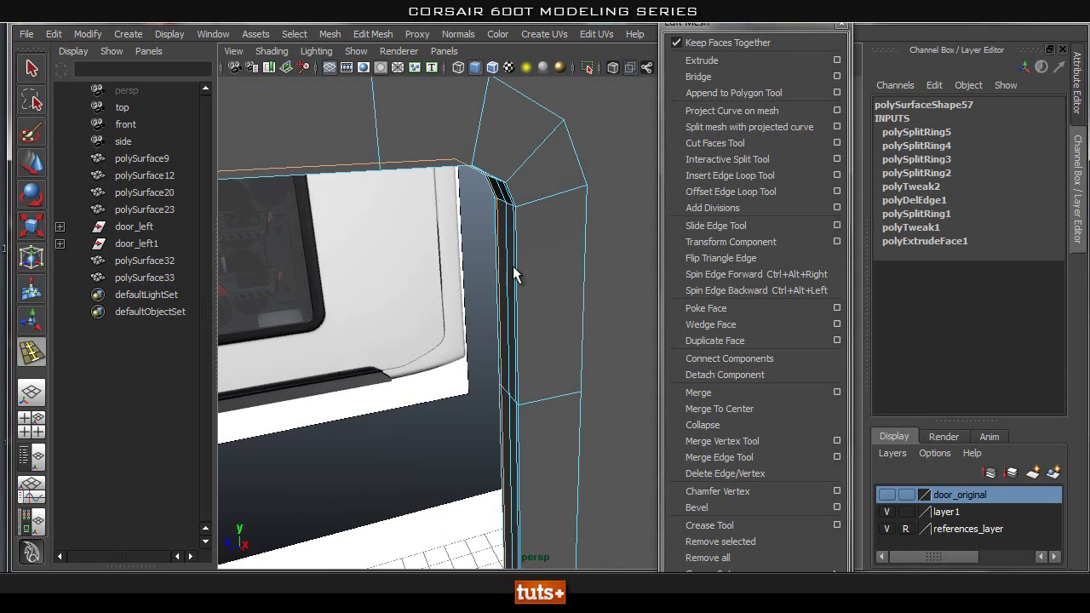
Preview the frame smoothed again and examine its corners and edges inside the door opening
right_drag(563, 109, 540, 115)
key(3)
click(389, 318)
alt+drag(506, 341, 426, 357)
alt+drag(447, 310, 596, 317)
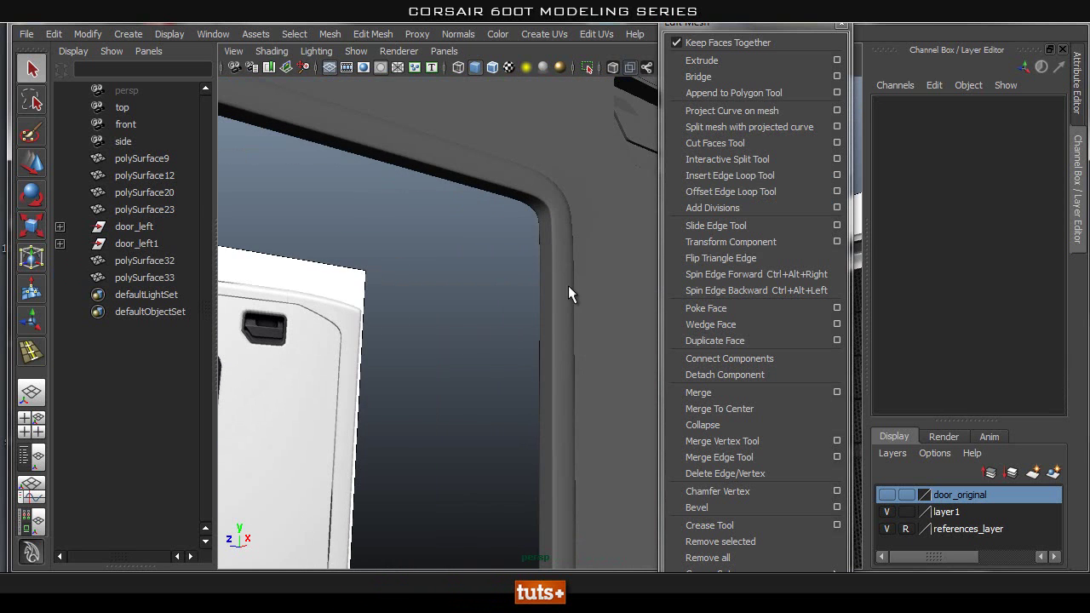
alt+drag(543, 269, 509, 237)
click(611, 68)
click(610, 68)
Create a polygon plane in the side view, covering the door's window opening
scroll(335, 279, up, 4)
click(249, 147)
alt+drag(250, 148, 527, 320)
click(465, 327)
key(space)
alt+right_drag(527, 319, 358, 294)
alt+middle_drag(358, 294, 380, 374)
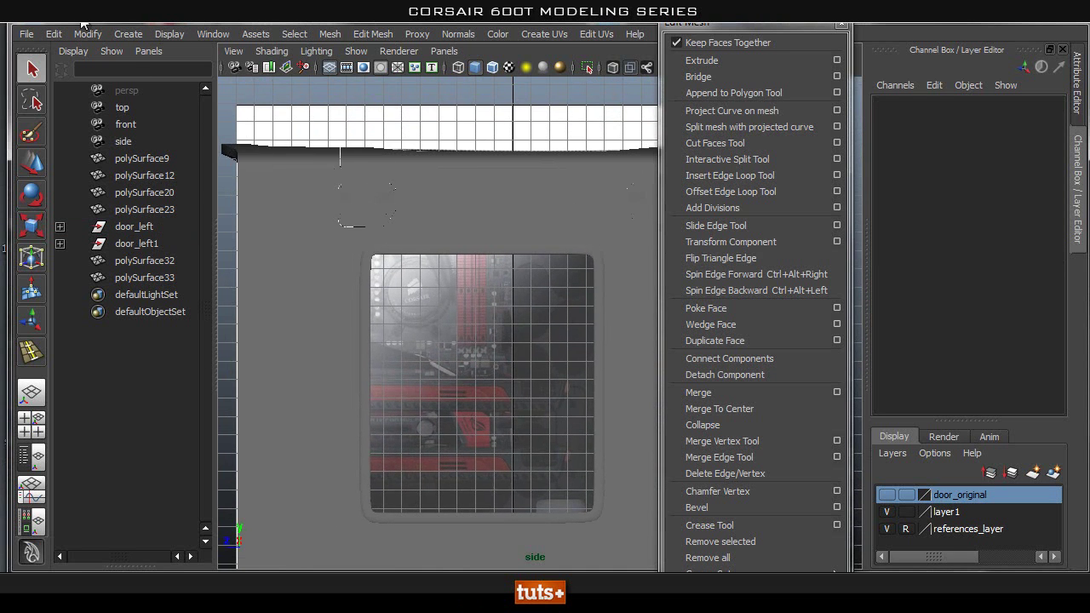
click(128, 33)
mouse_move(256, 73)
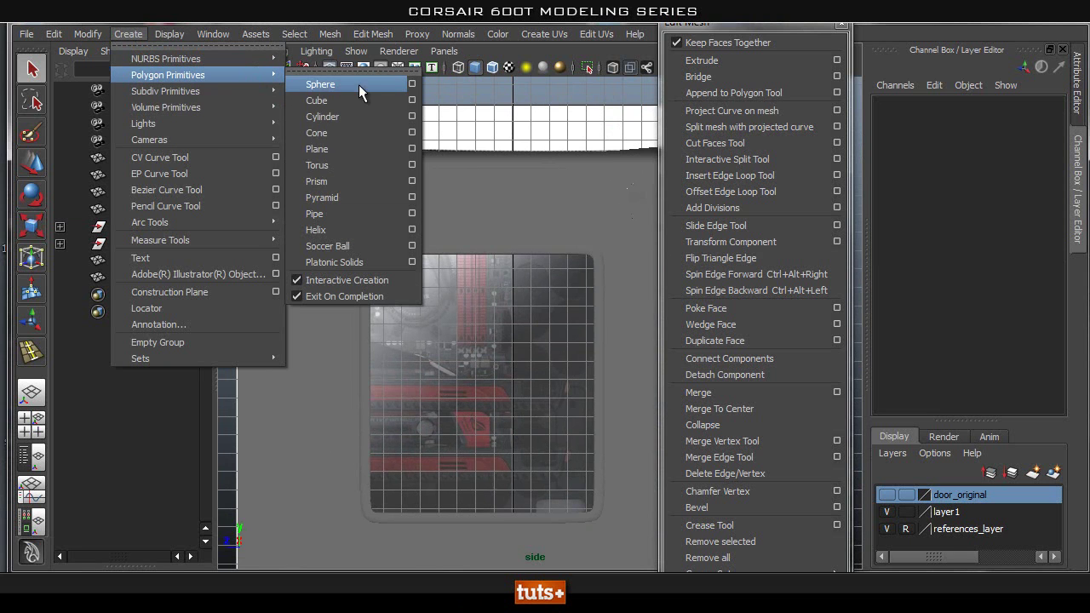
click(356, 146)
alt+middle_drag(487, 296, 496, 223)
mouse_move(380, 183)
mouse_down()
mouse_move(443, 360)
mouse_move(590, 457)
mouse_move(610, 449)
mouse_up()
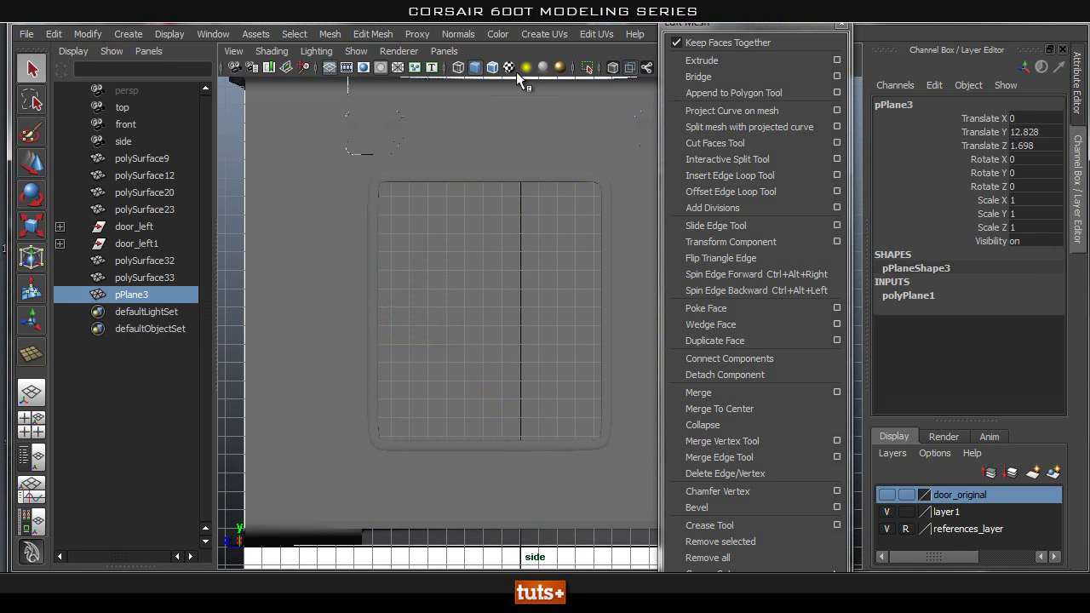
Turn on X-ray shading, move the plane to Translate Z 1.582 and scale it to 1.02 in Y
click(611, 67)
right_drag(503, 250, 589, 196)
key(w)
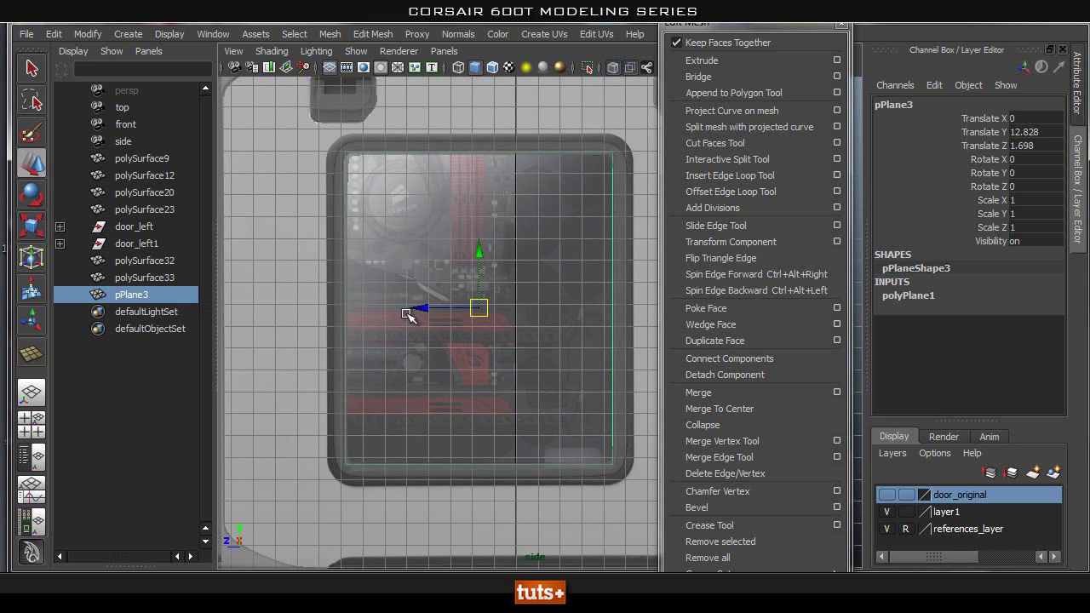
drag(426, 308, 430, 311)
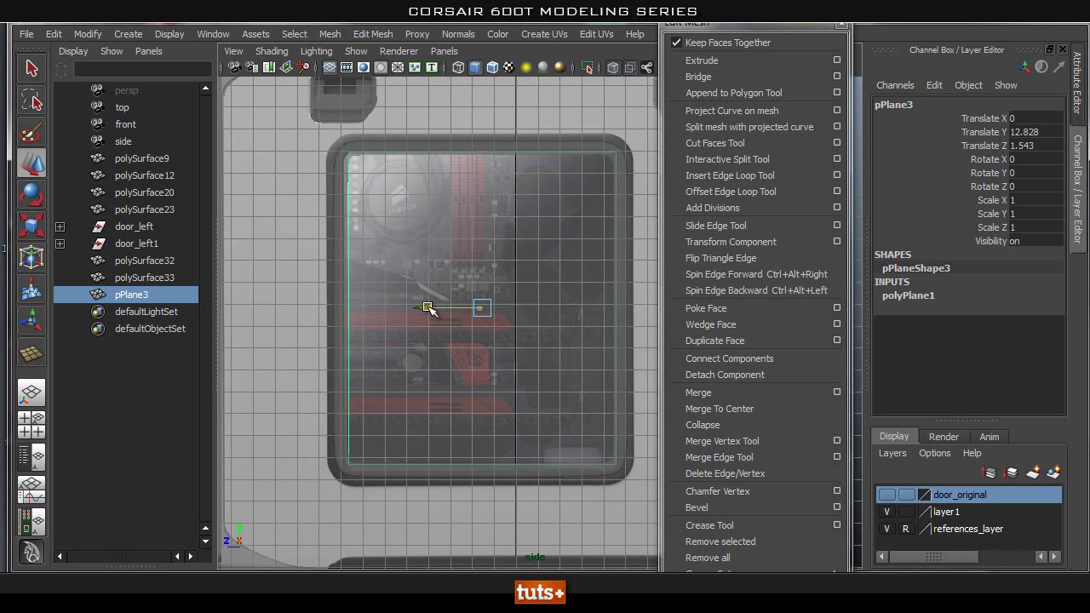
key(r)
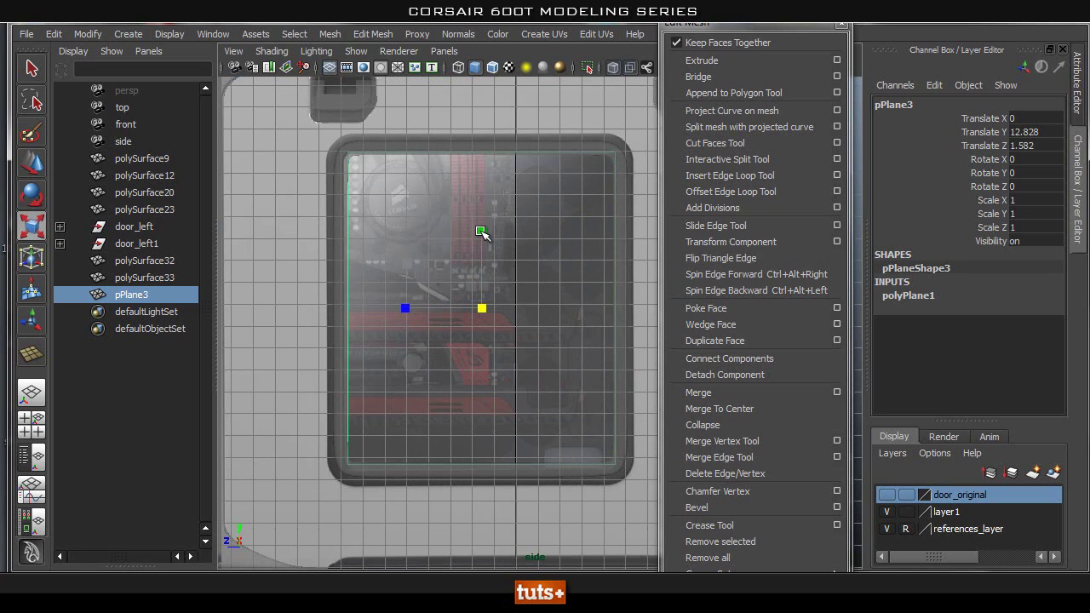
drag(482, 231, 483, 230)
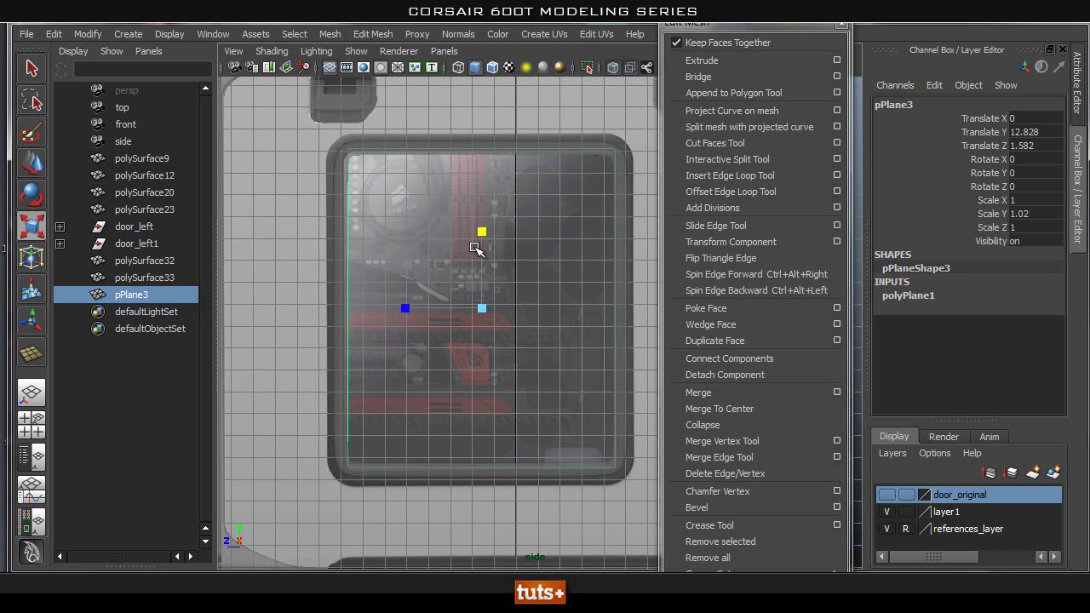
Insert four edge loops in the plane, one close to each of its four outer edges
alt+right_drag(396, 361, 513, 358)
alt+middle_drag(512, 351, 473, 347)
click(764, 175)
alt+middle_drag(532, 176, 538, 229)
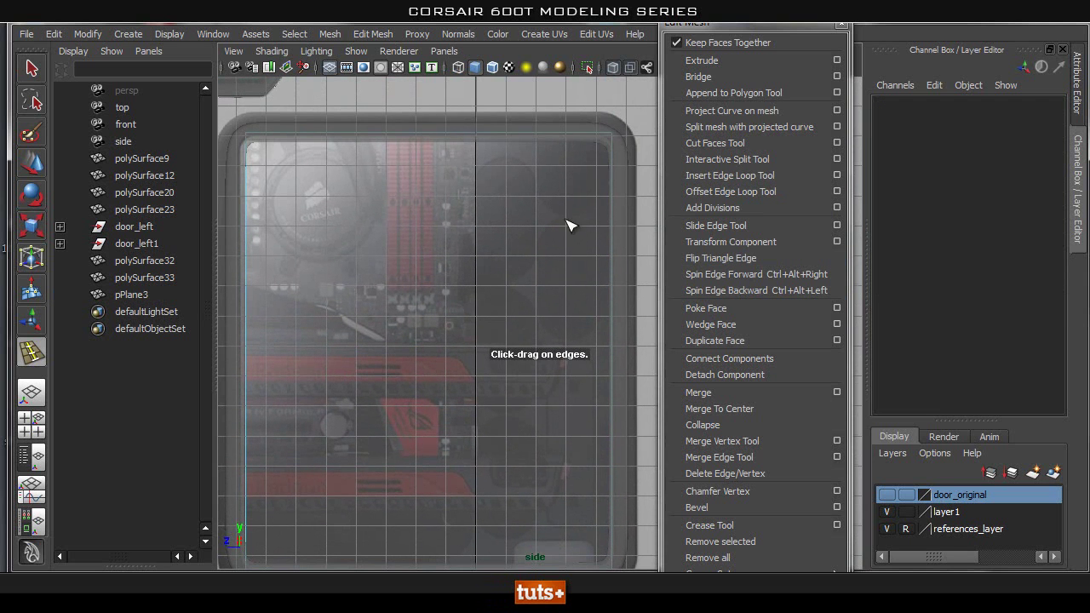
drag(615, 182, 582, 134)
drag(285, 130, 276, 131)
alt+middle_drag(351, 238, 345, 89)
drag(271, 320, 274, 329)
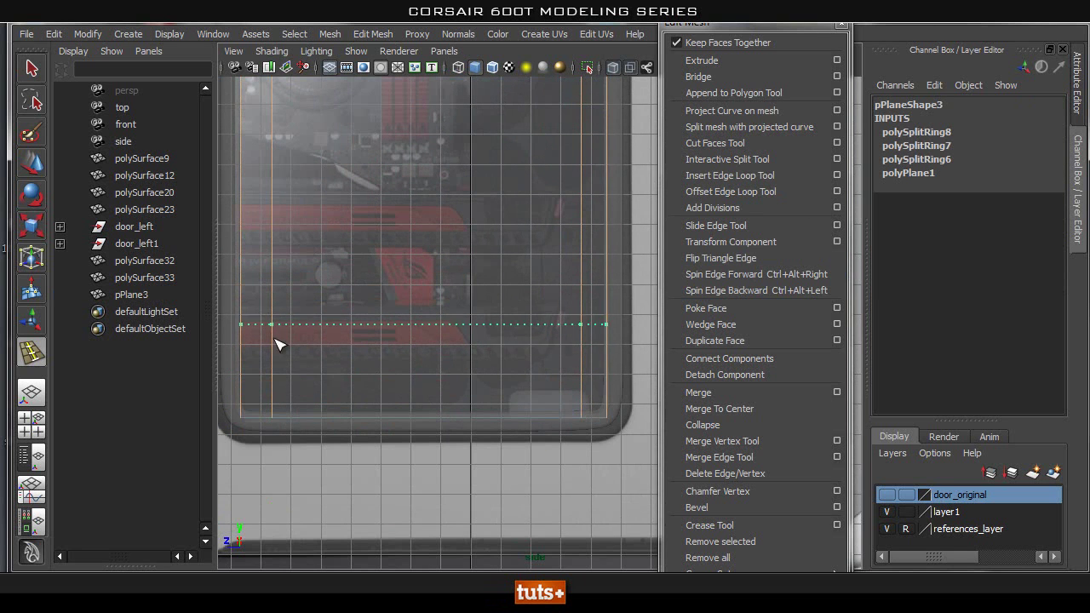
drag(275, 387, 275, 388)
alt+middle_drag(385, 371, 454, 408)
alt+right_drag(453, 407, 389, 380)
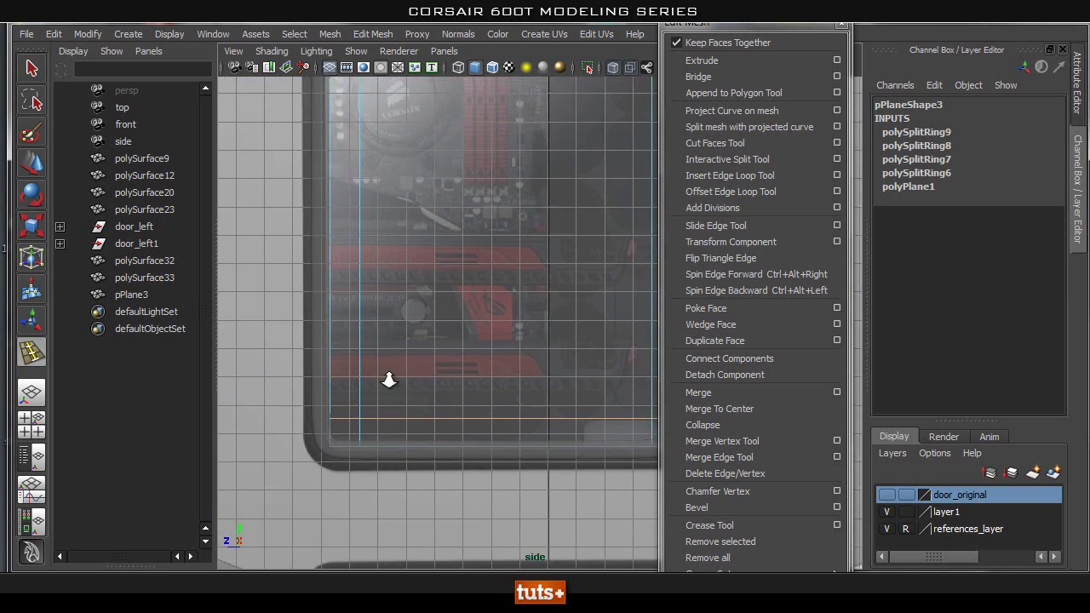
Shift the plane's left-side vertices outward, including the pairs just inside the two corners, to follow the window frame
alt+middle_drag(400, 356, 425, 370)
alt+right_drag(260, 401, 330, 413)
alt+middle_drag(335, 418, 390, 357)
key(q)
alt+right_drag(484, 228, 347, 250)
alt+middle_drag(411, 304, 433, 398)
right_drag(480, 285, 394, 265)
drag(397, 160, 482, 517)
key(w)
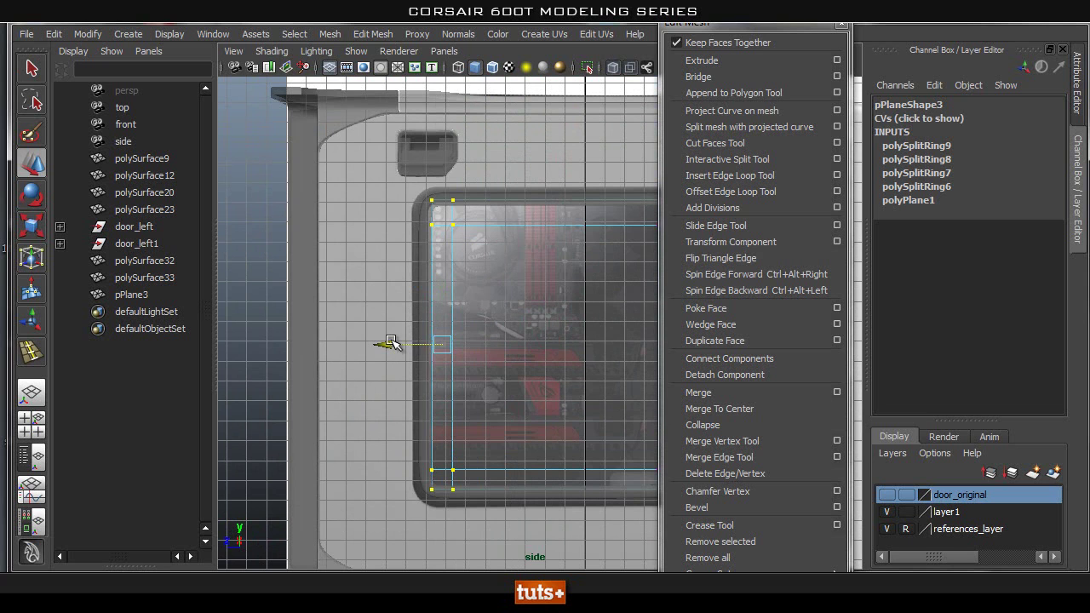
drag(390, 340, 388, 340)
drag(496, 246, 393, 224)
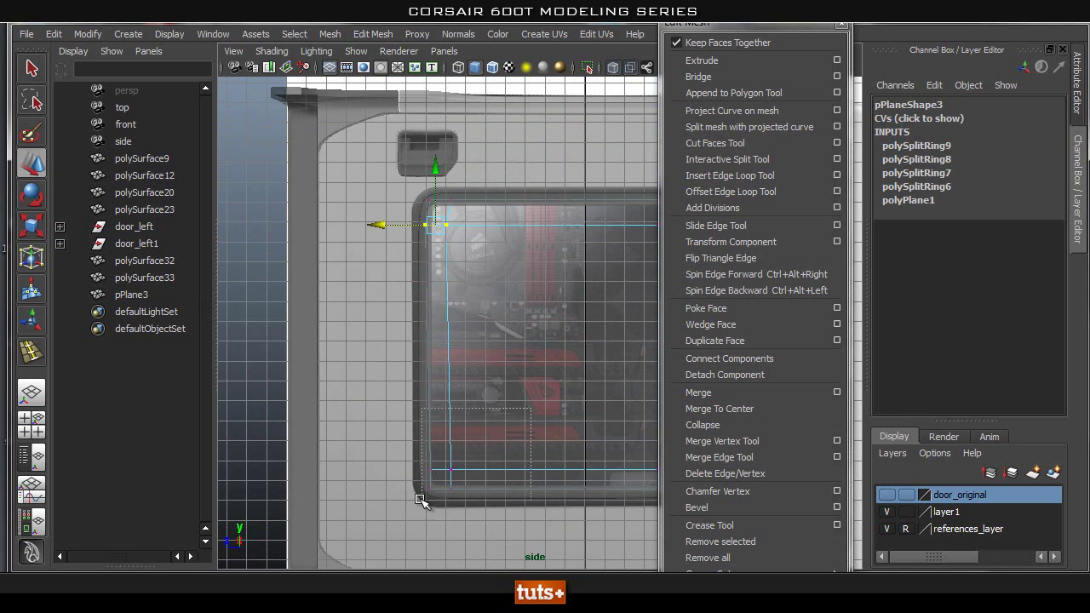
drag(402, 470, 376, 469)
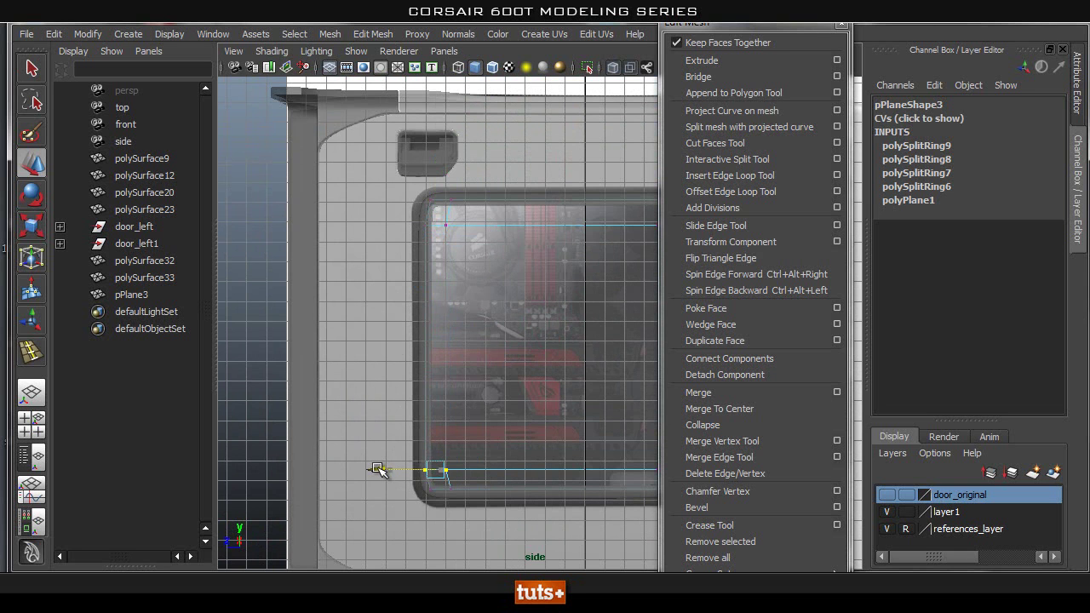
Raise the two middle vertices of the plane's top edge to bow it toward the window frame
scroll(491, 181, up, 3)
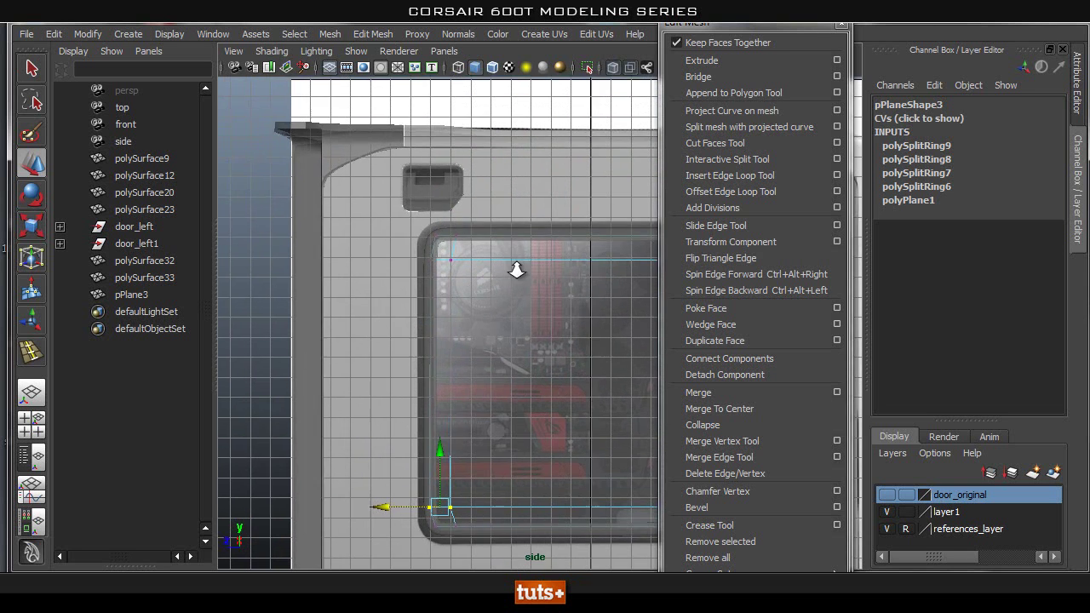
alt+middle_drag(505, 221, 318, 245)
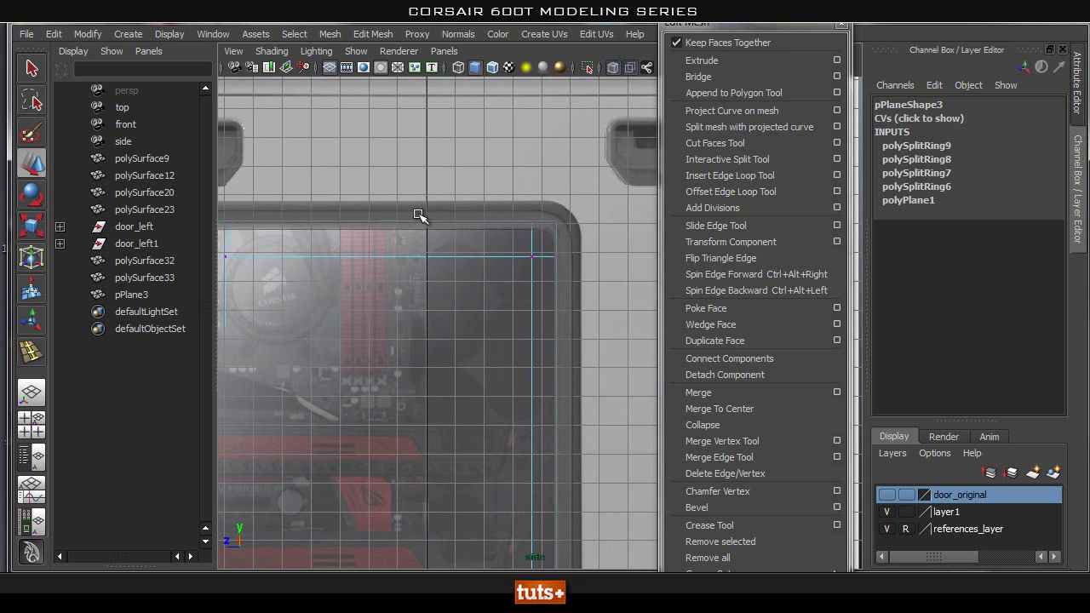
alt+middle_drag(394, 217, 429, 215)
drag(547, 230, 588, 233)
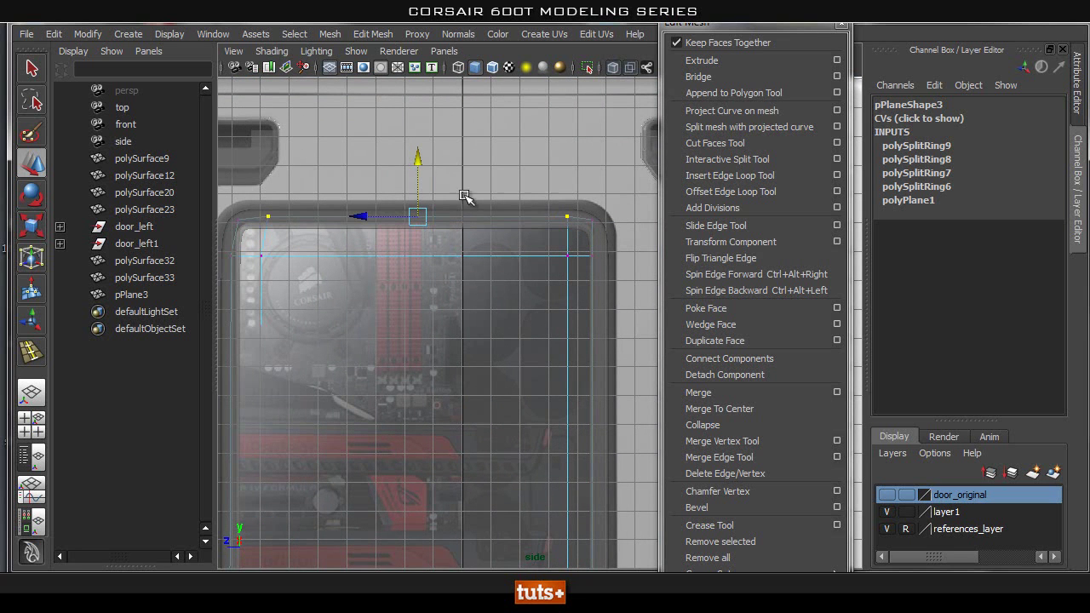
Shift the middle vertices of the plane's right edge outward and those of its bottom edge downward to match the frame
alt+middle_drag(547, 281, 504, 260)
alt+middle_drag(579, 506, 588, 298)
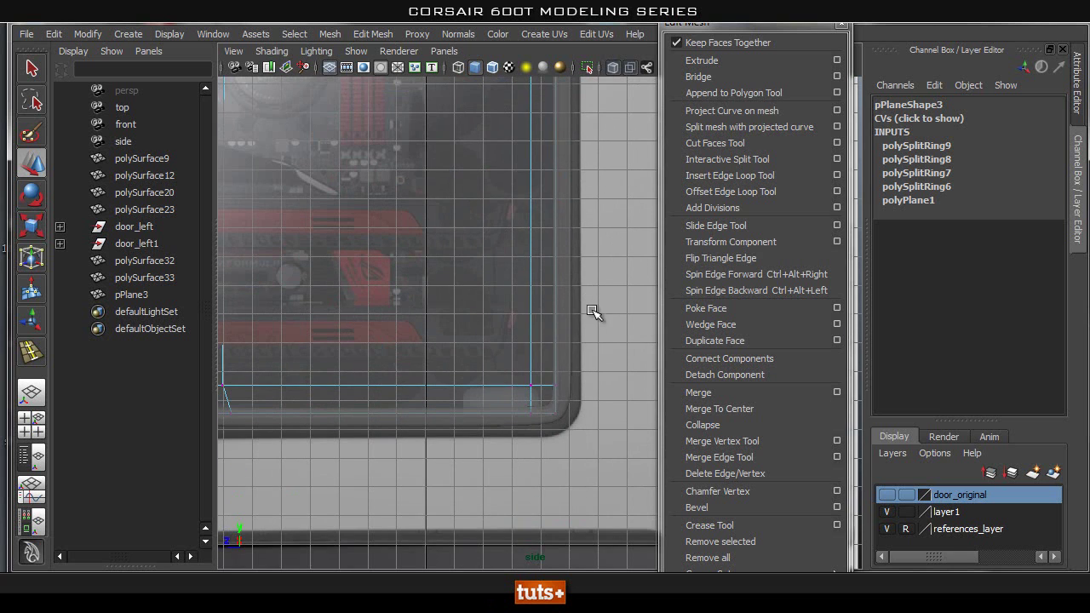
shift+drag(543, 400, 541, 401)
alt+middle_drag(507, 248, 506, 291)
drag(498, 246, 503, 248)
alt+middle_drag(471, 356, 556, 291)
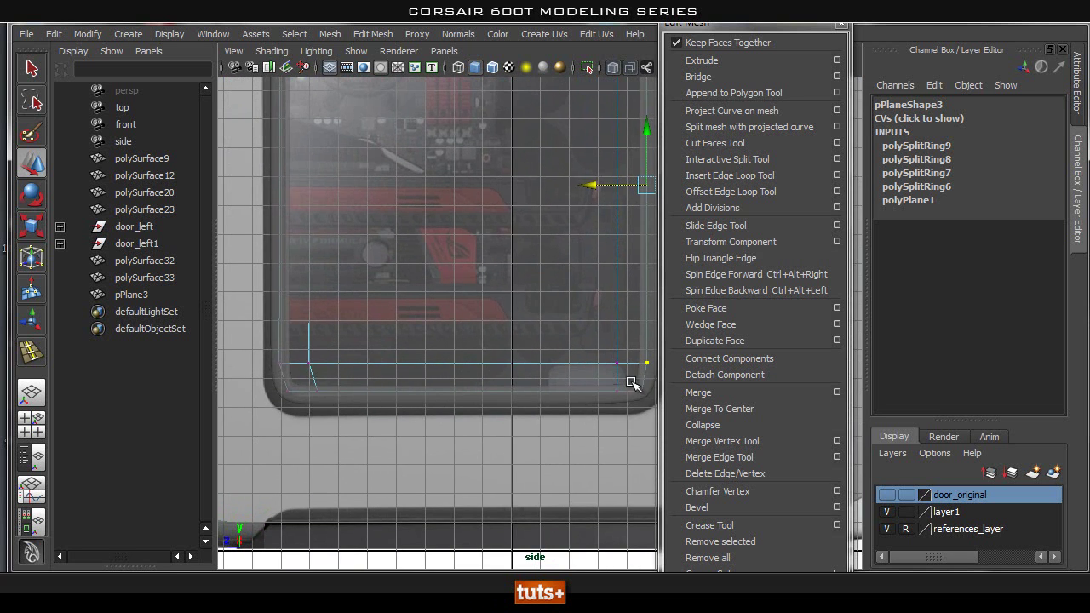
drag(276, 455, 304, 450)
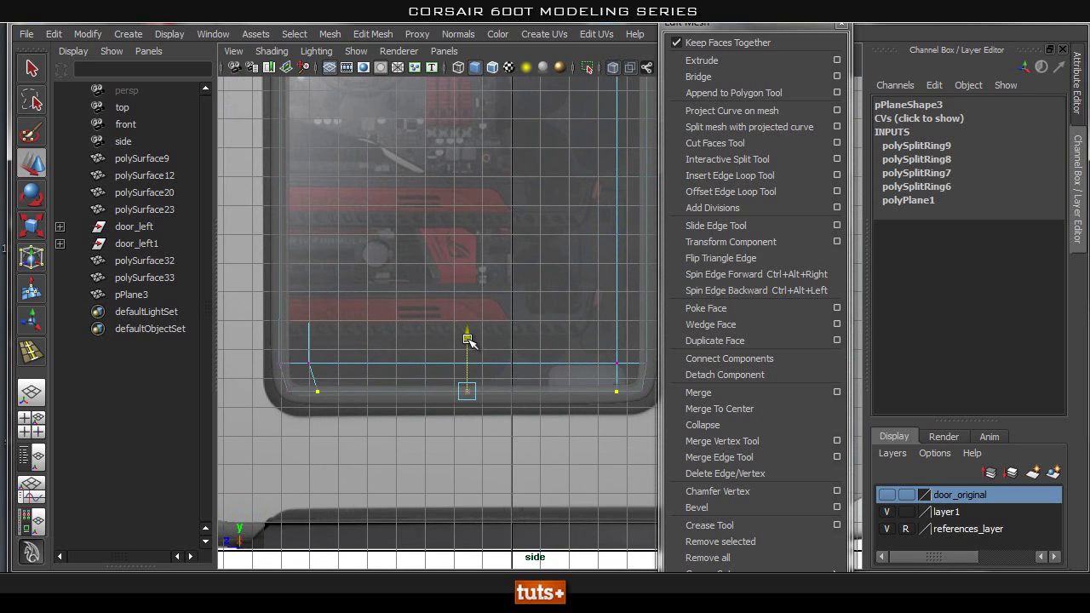
drag(470, 338, 470, 341)
In the perspective view, turn off X-ray shading and move the plane into the door's window frame at Translate X 5.981
alt+middle_drag(478, 270, 480, 299)
key(space)
mouse_move(480, 300)
mouse_down()
mouse_move(473, 281)
mouse_move(492, 339)
mouse_move(460, 317)
mouse_move(418, 311)
mouse_move(486, 317)
mouse_up()
key(q)
right_drag(486, 316, 528, 274)
key(f)
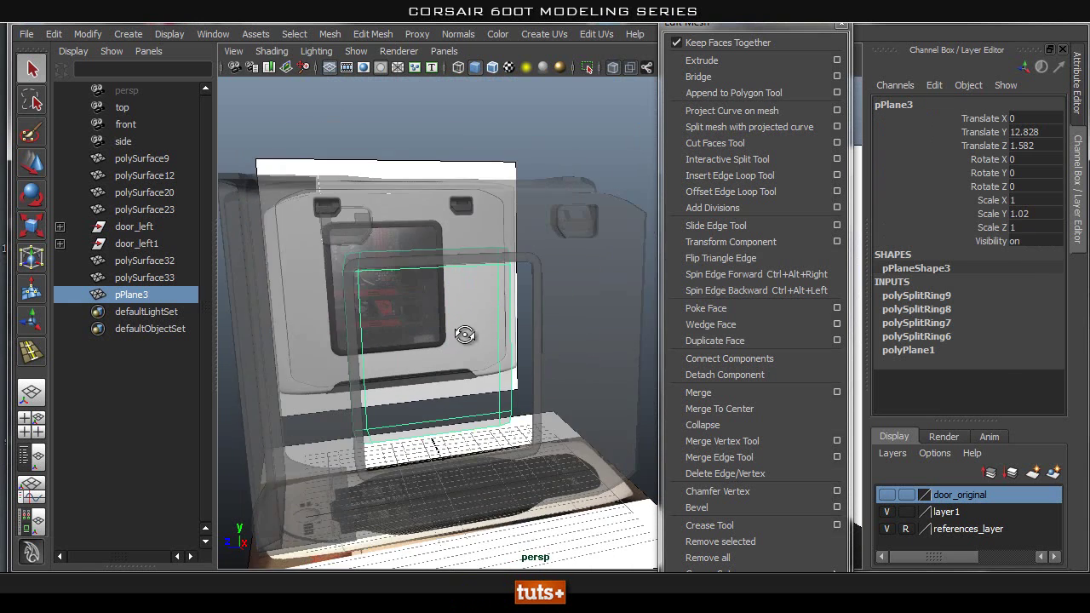
click(611, 68)
mouse_move(394, 290)
alt+mouse_down()
mouse_move(458, 298)
mouse_move(449, 303)
alt+mouse_up()
key(w)
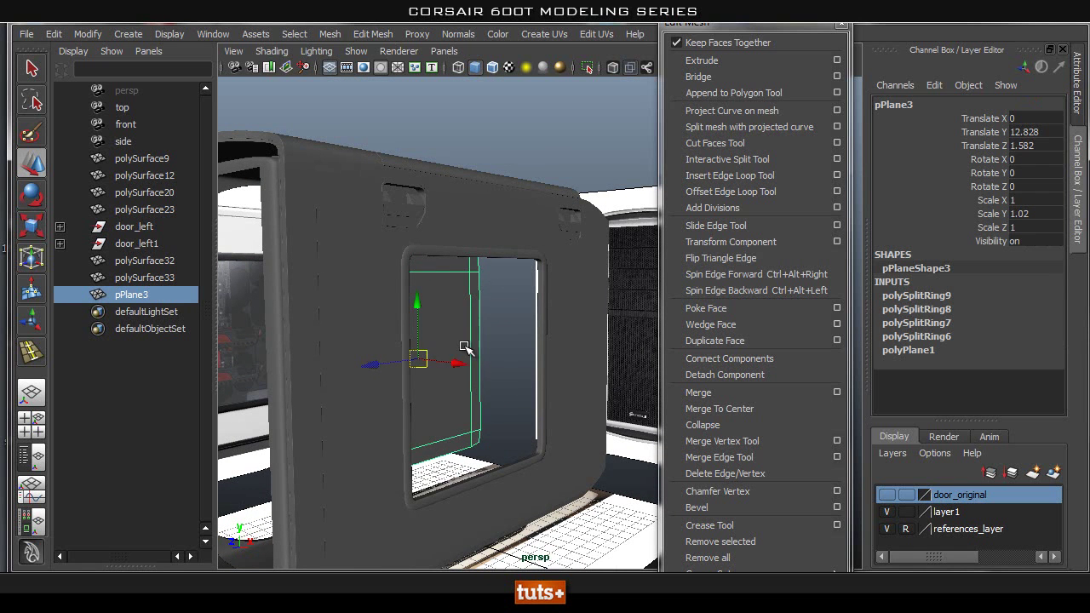
drag(458, 361, 525, 404)
Extrude the plane's faces with a Local Translate Z of 0.092 to give the window pane thickness
alt+drag(590, 246, 600, 375)
click(703, 59)
key(w)
key(q)
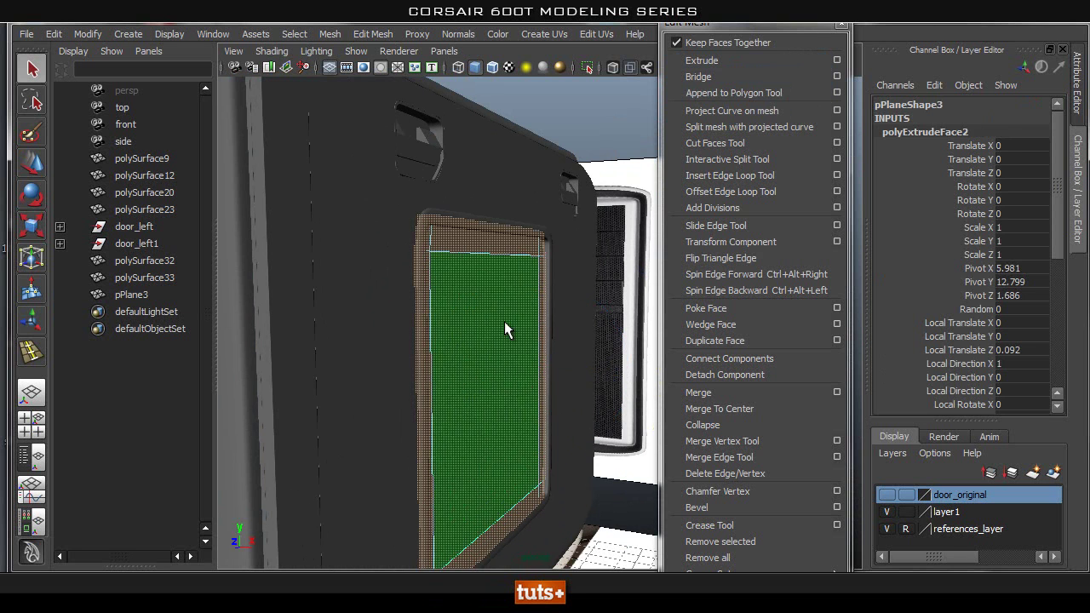
Isolate the window pane and insert two edge loops around its thin outer rim, close to the front and back edges
key(F8)
click(589, 66)
alt+drag(443, 299, 504, 357)
scroll(494, 361, up, 6)
alt+middle_drag(483, 360, 518, 352)
alt+drag(519, 352, 477, 355)
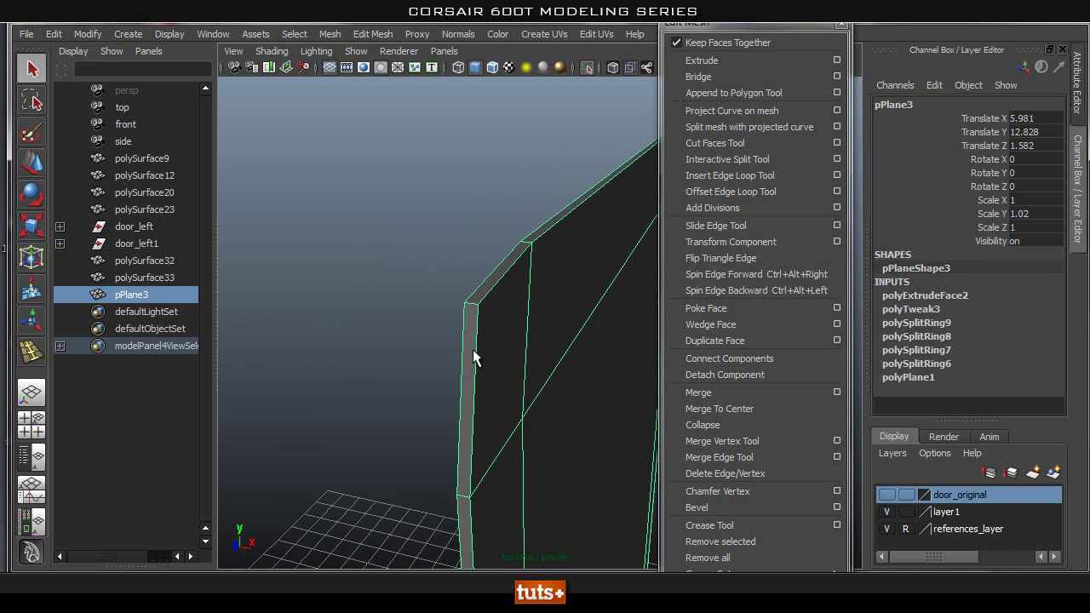
click(724, 175)
drag(474, 306, 465, 300)
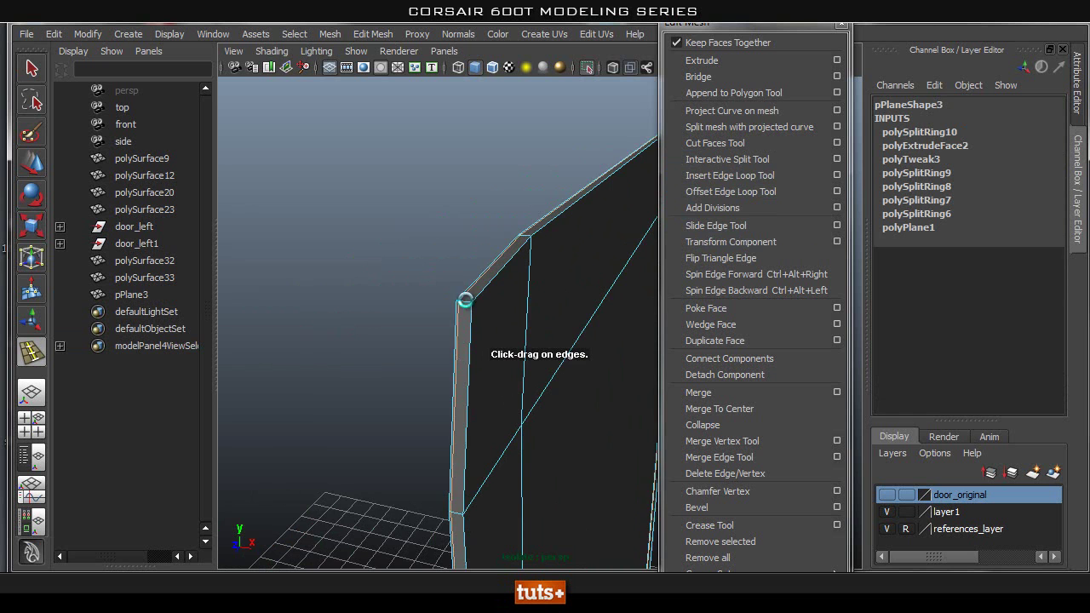
click(470, 309)
Insert supporting edge loops across the pane's face, tight along its outer edges
alt+drag(544, 312, 526, 340)
alt+right_drag(533, 432, 418, 374)
alt+middle_drag(418, 375, 418, 329)
alt+right_drag(474, 351, 673, 392)
alt+drag(673, 391, 576, 428)
key(ctrl+z)
alt+right_drag(572, 427, 341, 354)
alt+middle_drag(340, 354, 954, 332)
alt+drag(261, 429, 361, 419)
alt+drag(284, 405, 506, 370)
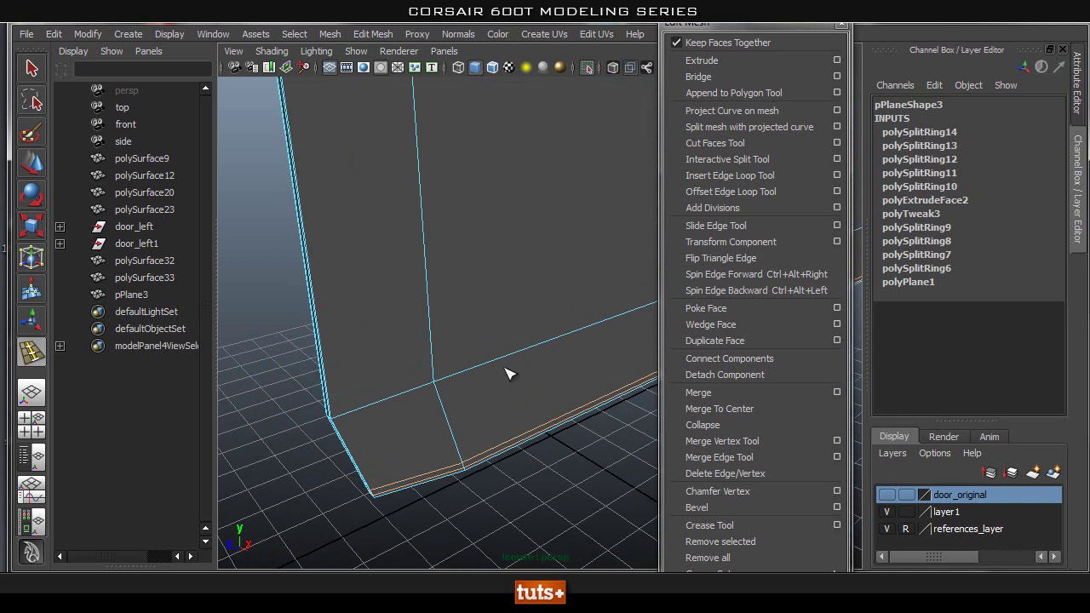
drag(363, 414, 337, 417)
Preview the window pane smoothed and examine its overall shape
alt+drag(337, 418, 511, 280)
right_drag(511, 281, 573, 261)
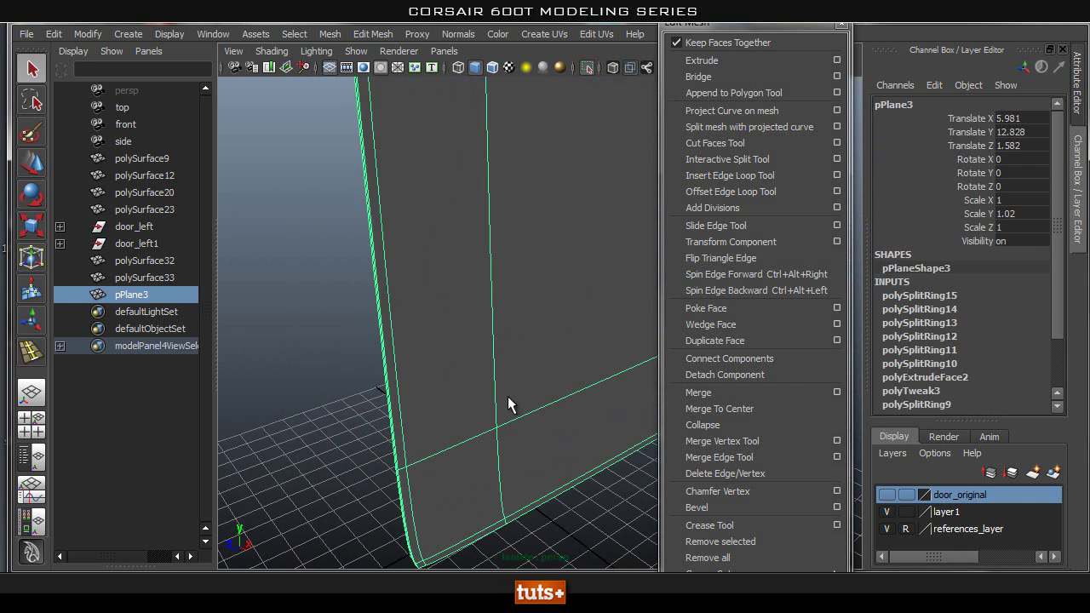
click(590, 503)
alt+right_drag(590, 503, 516, 355)
alt+middle_drag(516, 355, 460, 451)
alt+drag(460, 452, 490, 413)
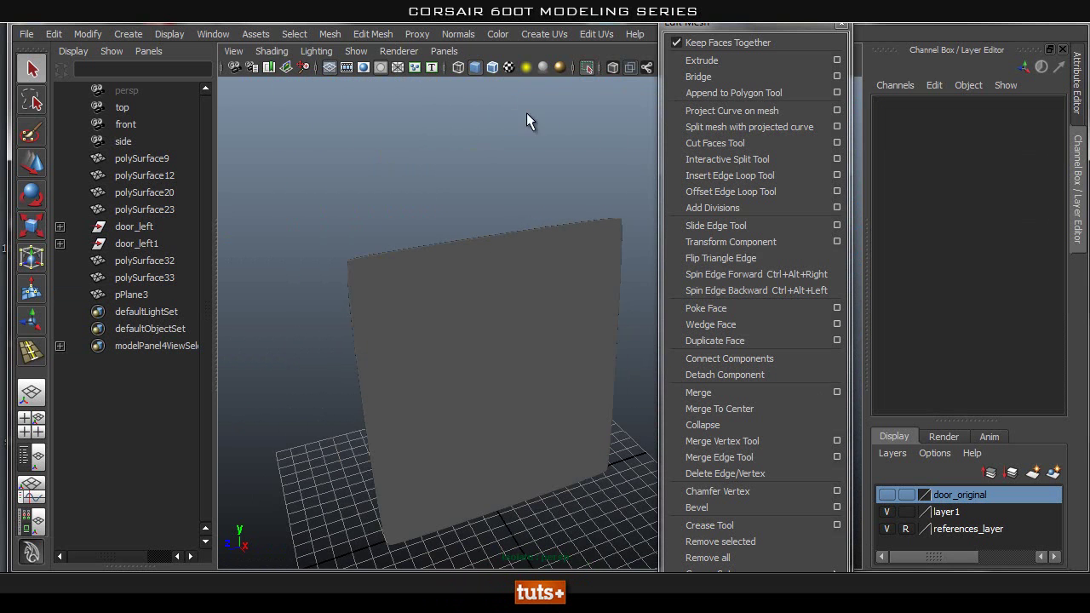
Bring the rest of the model back into view and move the pane outward in the frame to Translate X 6.06
click(594, 68)
alt+drag(564, 240, 477, 283)
click(480, 282)
key(w)
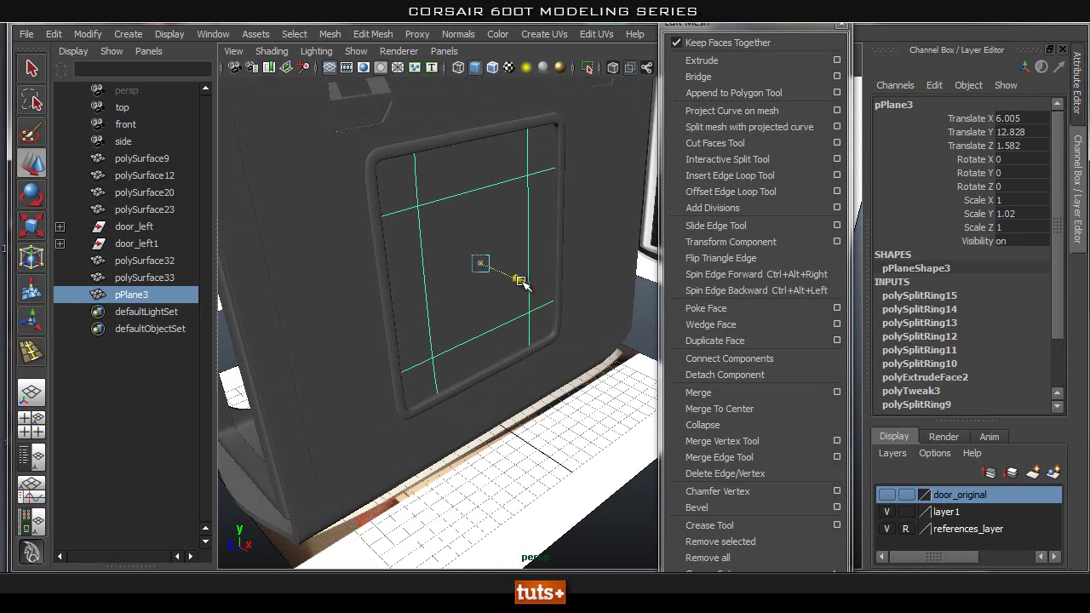
click(600, 394)
alt+drag(600, 394, 295, 286)
click(475, 381)
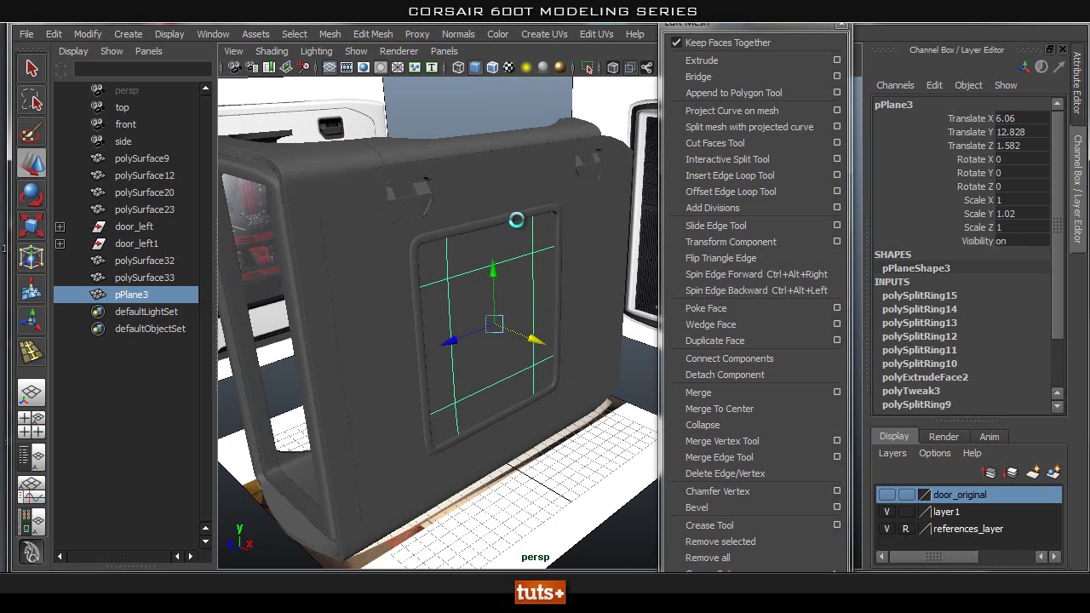
Create a new Lambert material in the Hypershade, then minimize the Hypershade window
drag(1089, 290, 243, 96)
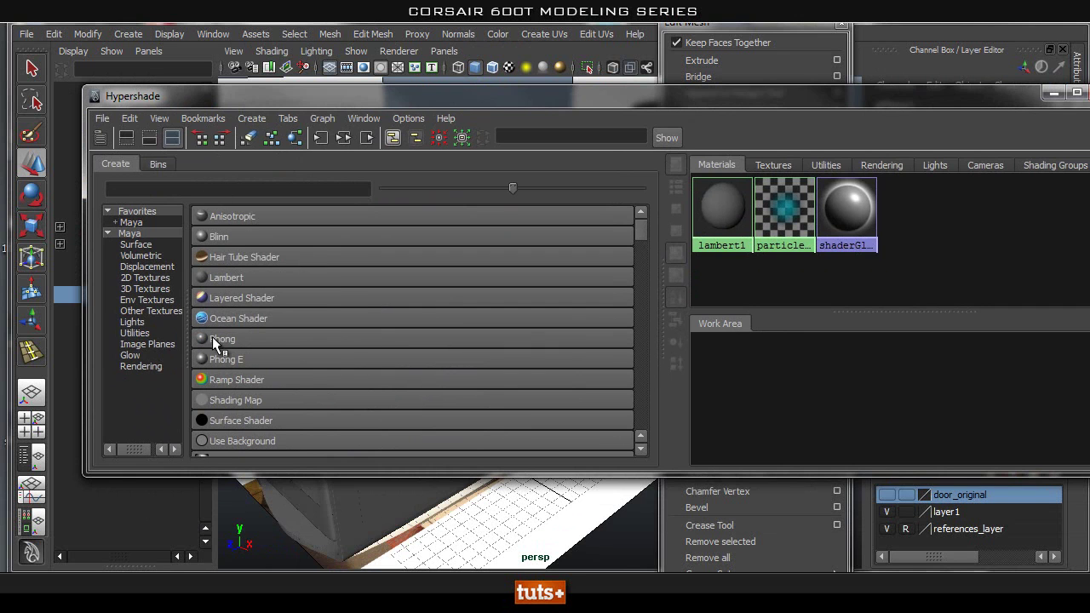
click(292, 277)
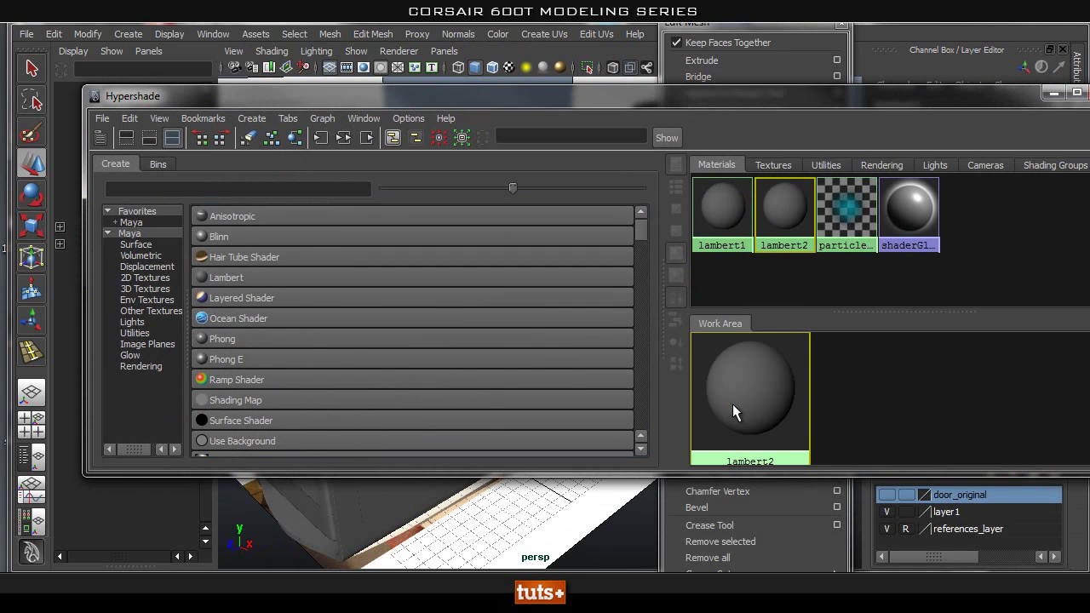
drag(799, 99, 754, 147)
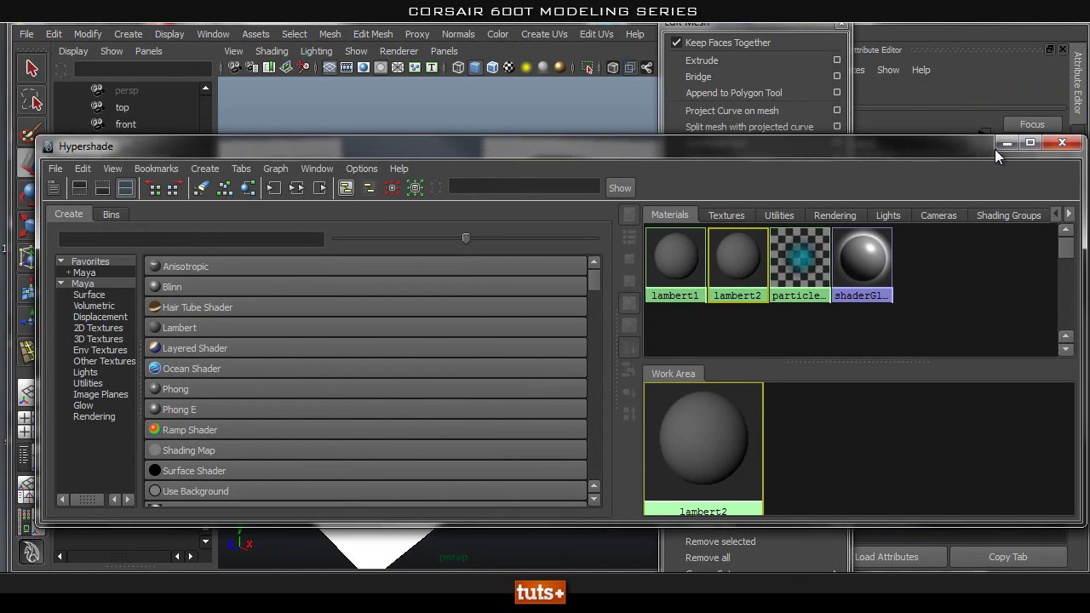
click(1008, 143)
Make the new Lambert material highly transparent and select the window pane in the door
drag(791, 31, 709, 37)
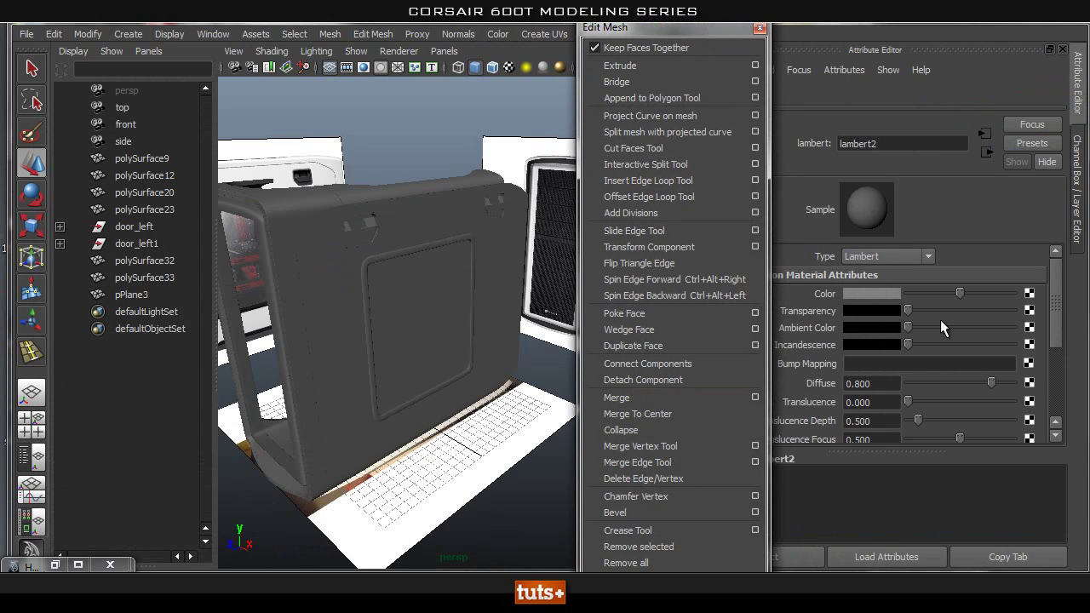
drag(909, 311, 1000, 312)
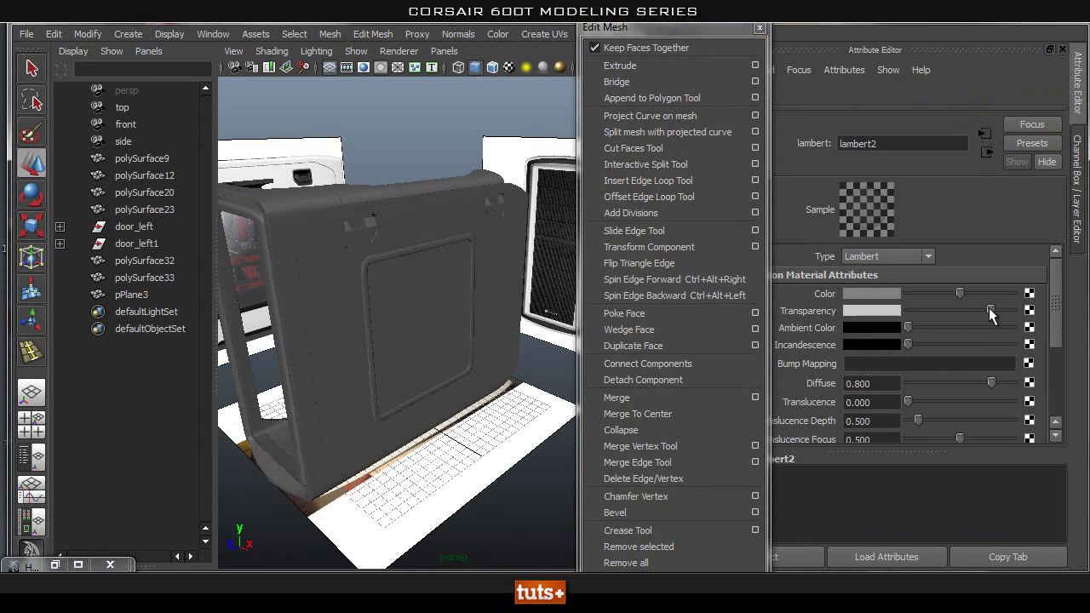
click(415, 289)
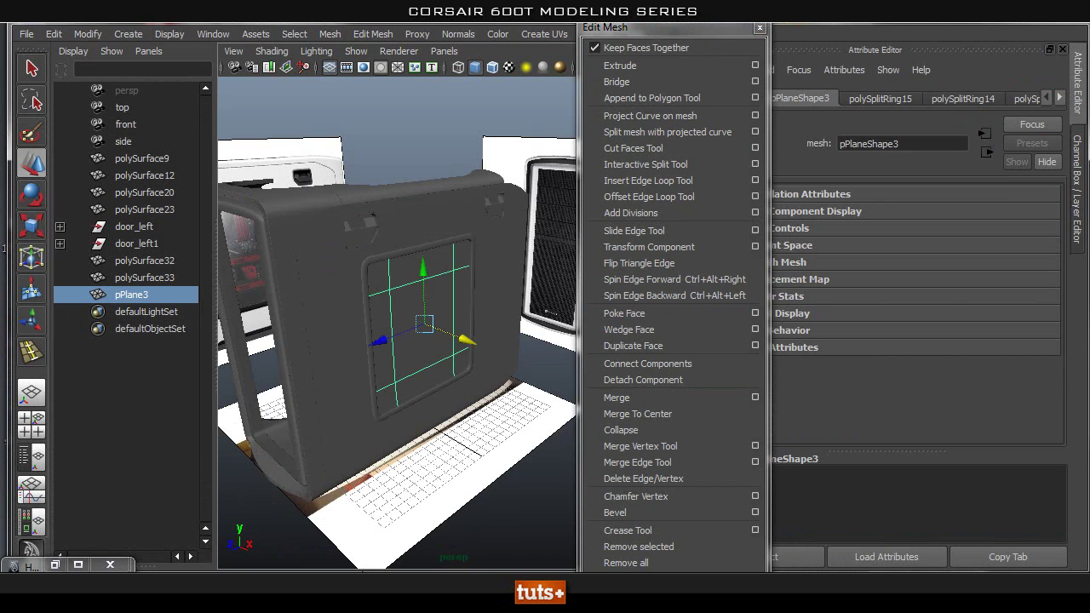
Restore the Hypershade, assign the lambert2 material to the selected window pane, and minimize the Hypershade
click(28, 566)
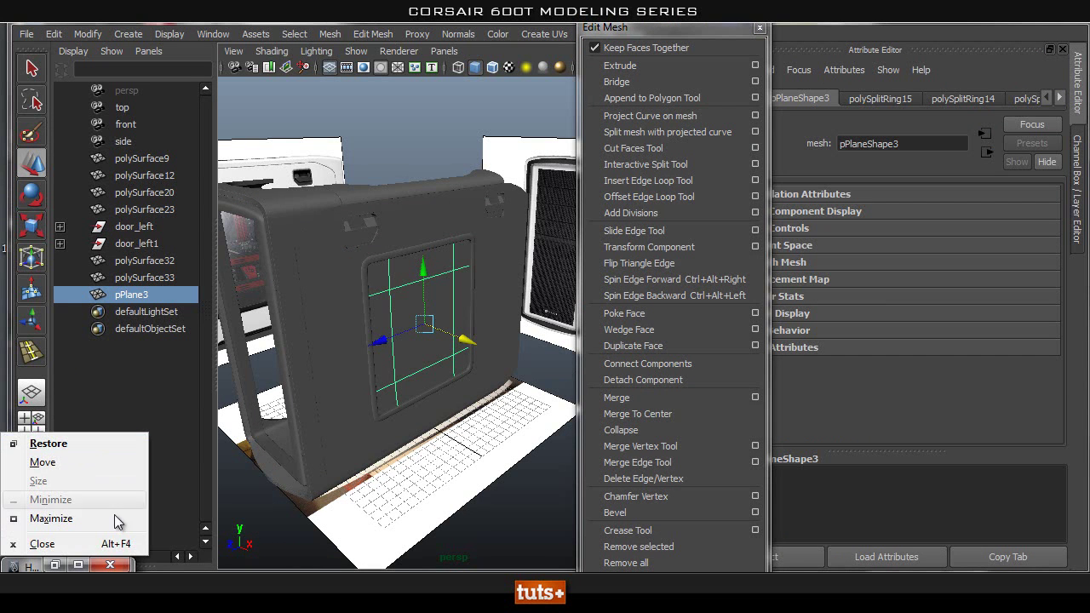
click(49, 443)
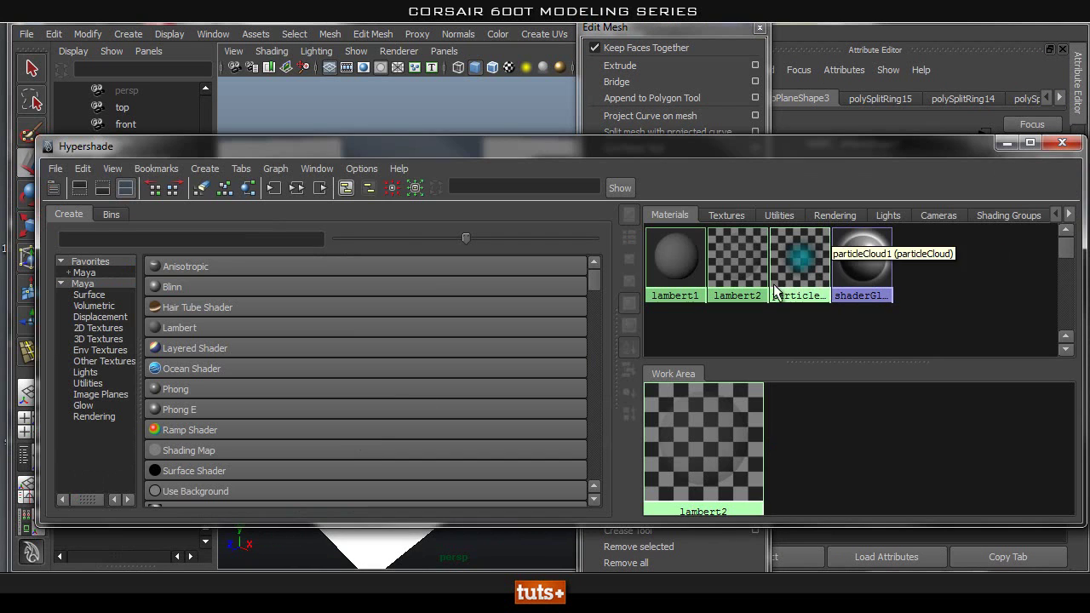
right_drag(694, 432, 669, 356)
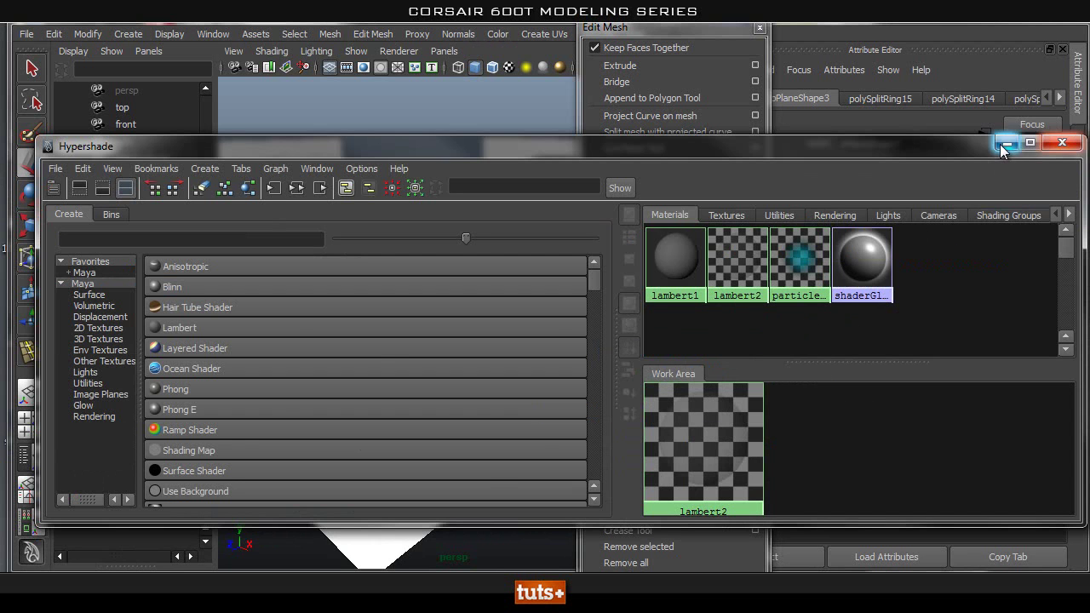
click(1006, 143)
click(428, 130)
alt+drag(487, 203, 504, 216)
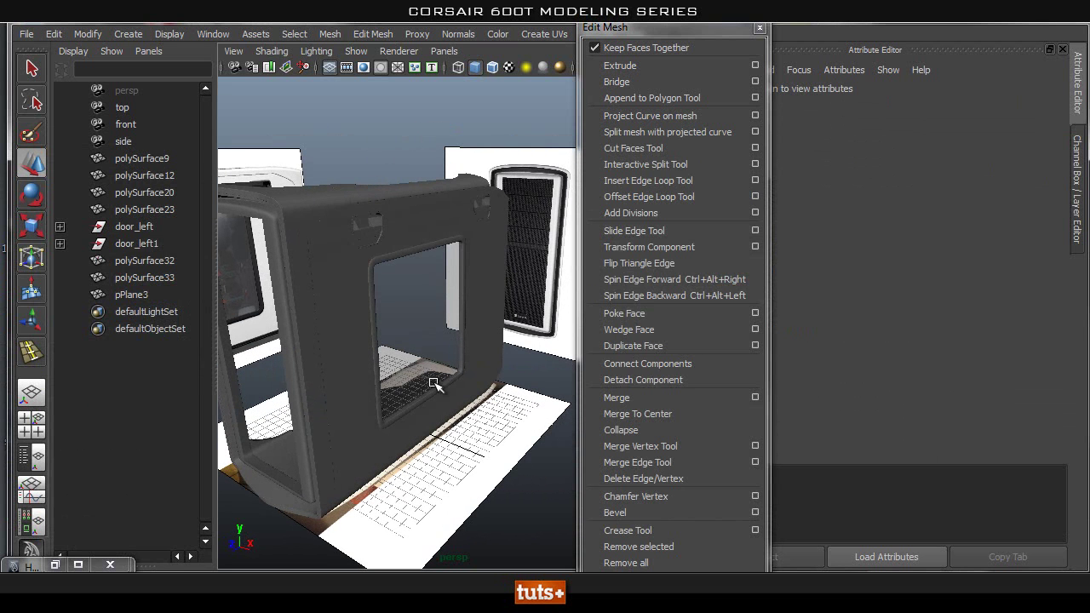
Select lambert2 in the Hypershade and lower its transparency so the window pane has a slight dark tint
click(34, 564)
click(47, 444)
click(54, 565)
click(737, 260)
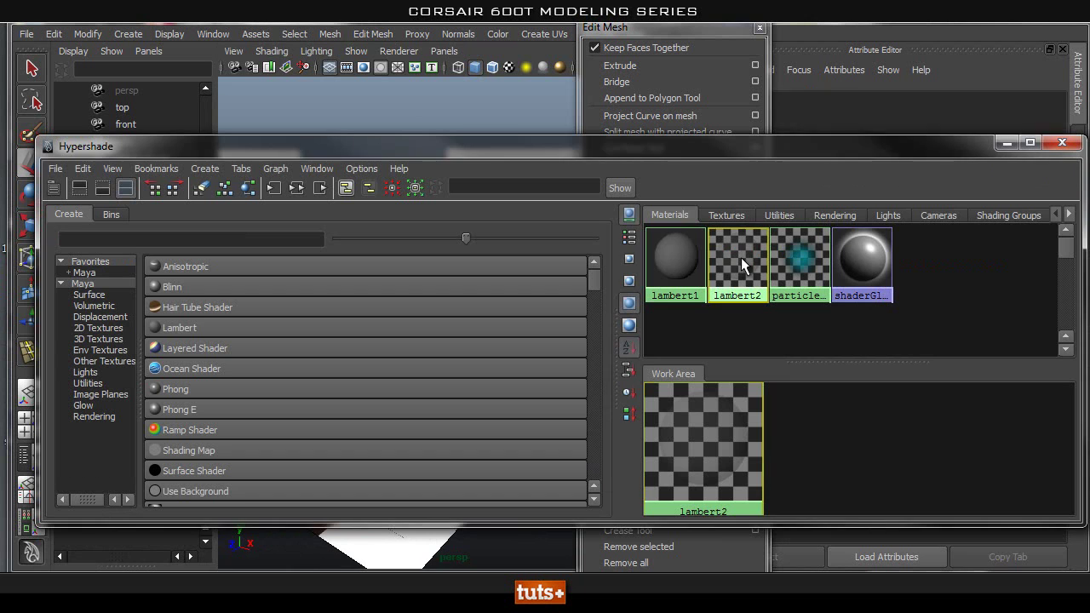
click(1007, 141)
drag(956, 292, 957, 316)
click(385, 134)
alt+drag(464, 181, 519, 230)
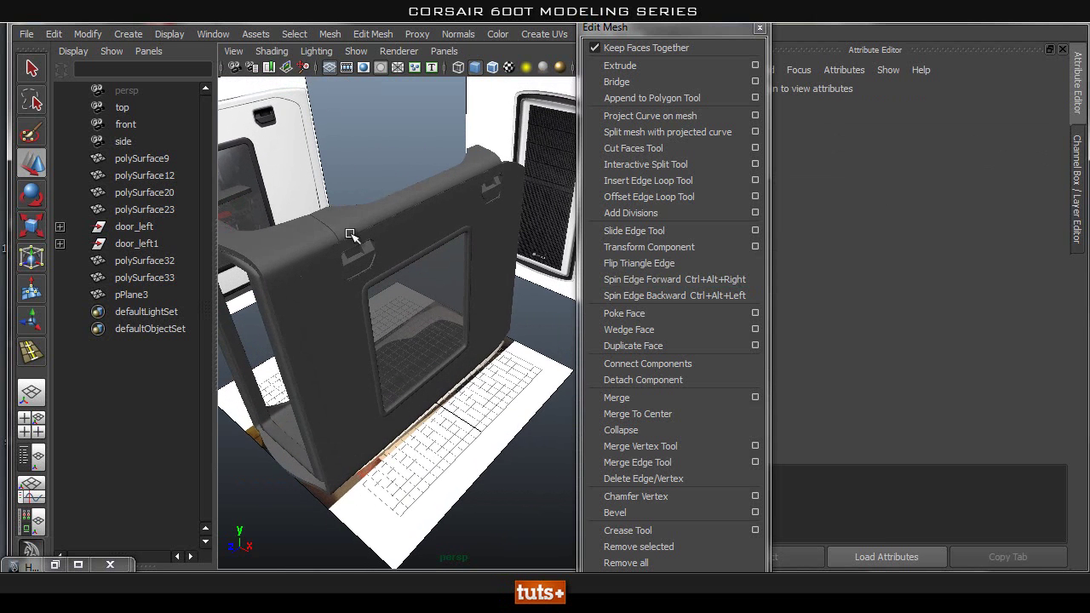
Close the floating Edit Mesh menu and parent polySurface32, polySurface33 and pPlane3 under the door_left group
click(759, 28)
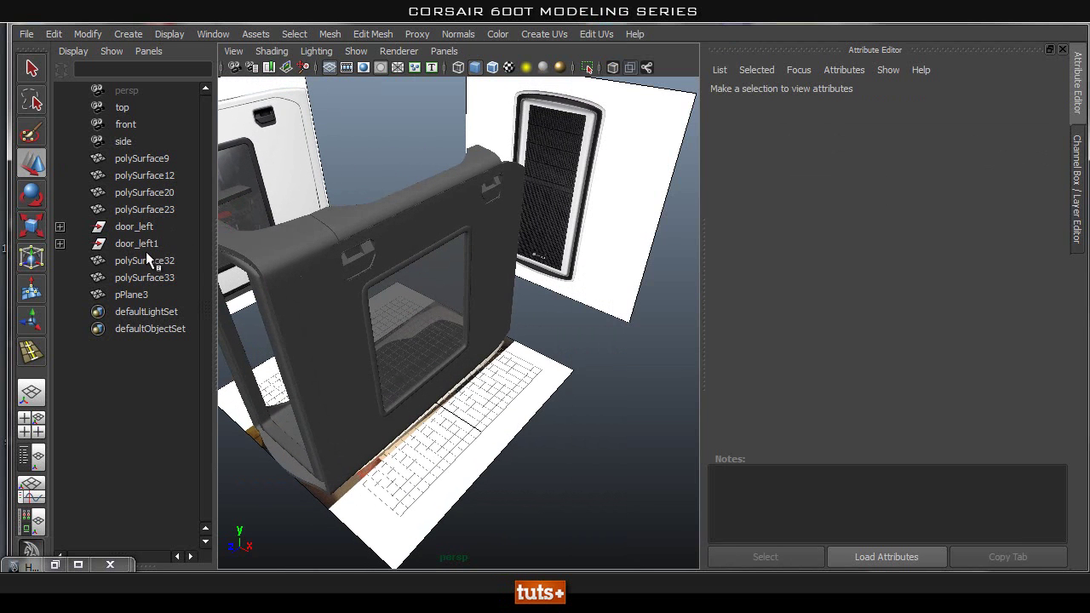
click(150, 257)
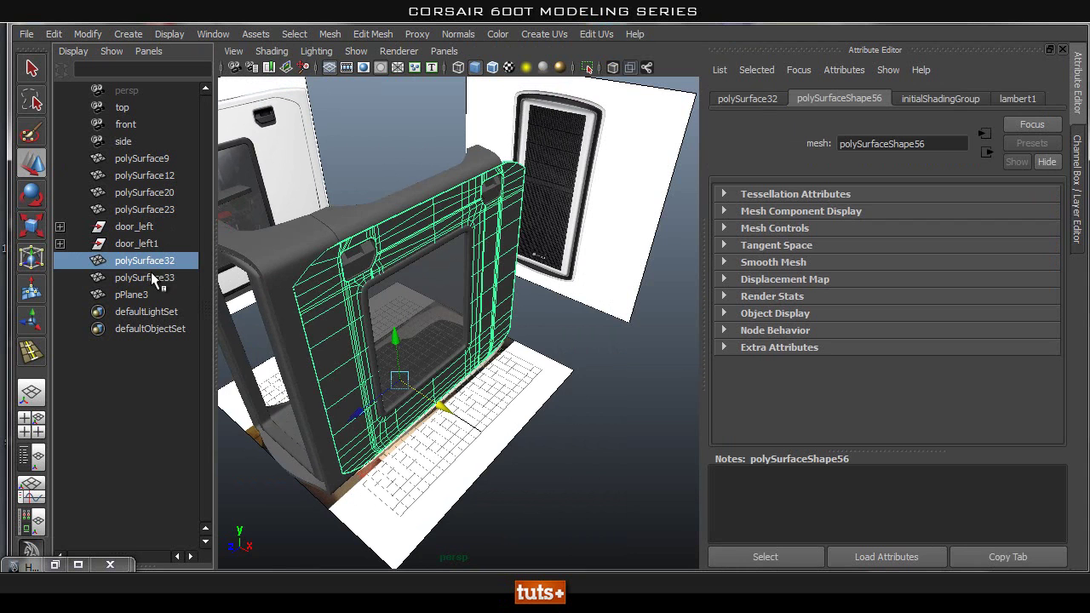
click(154, 278)
ctrl+click(153, 263)
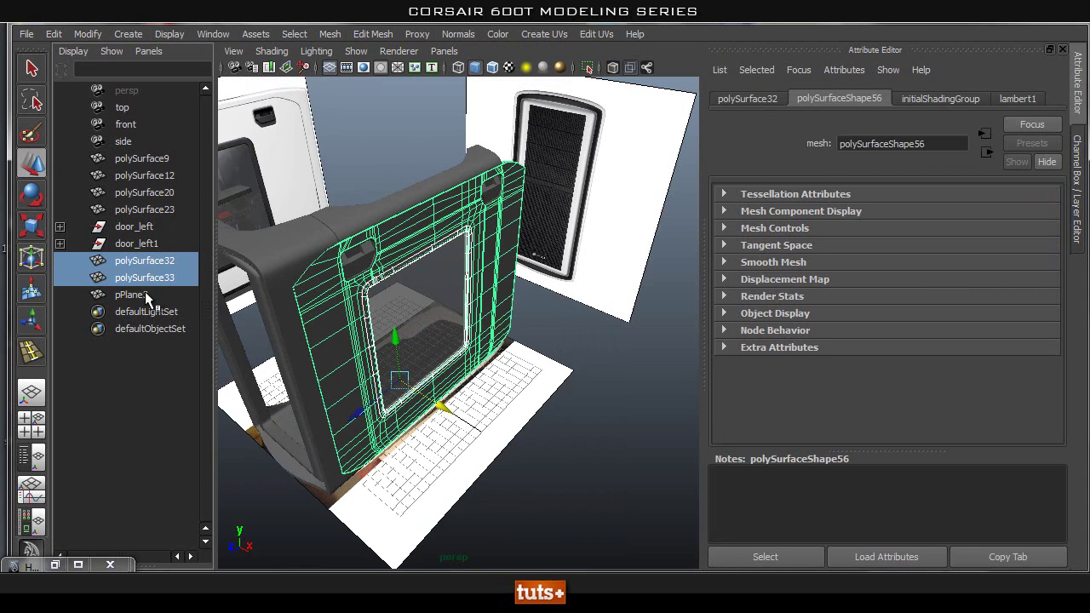
ctrl+click(144, 294)
click(143, 310)
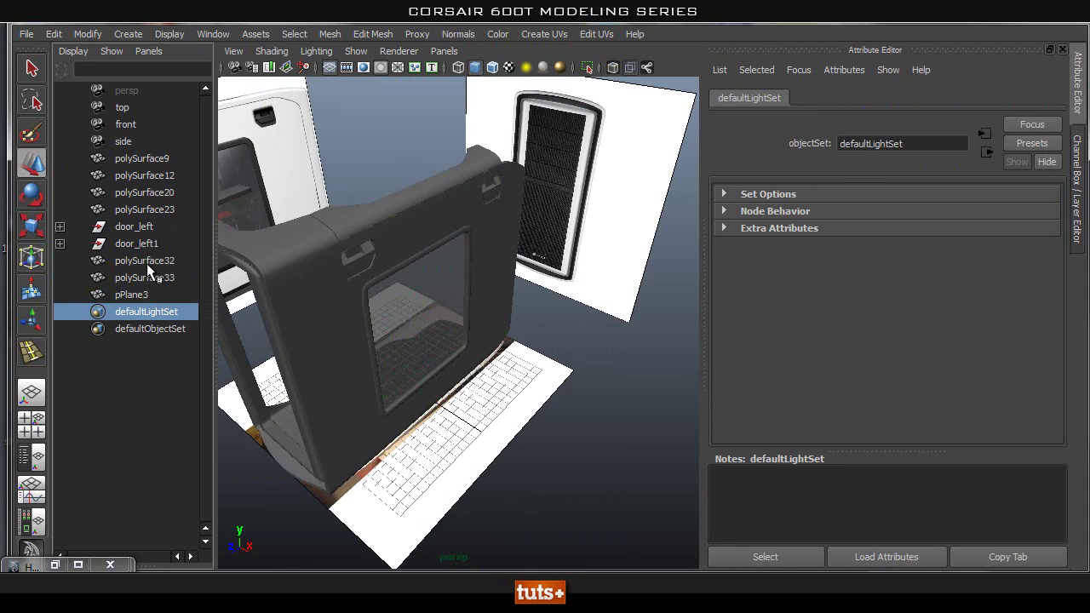
click(130, 295)
shift+click(146, 260)
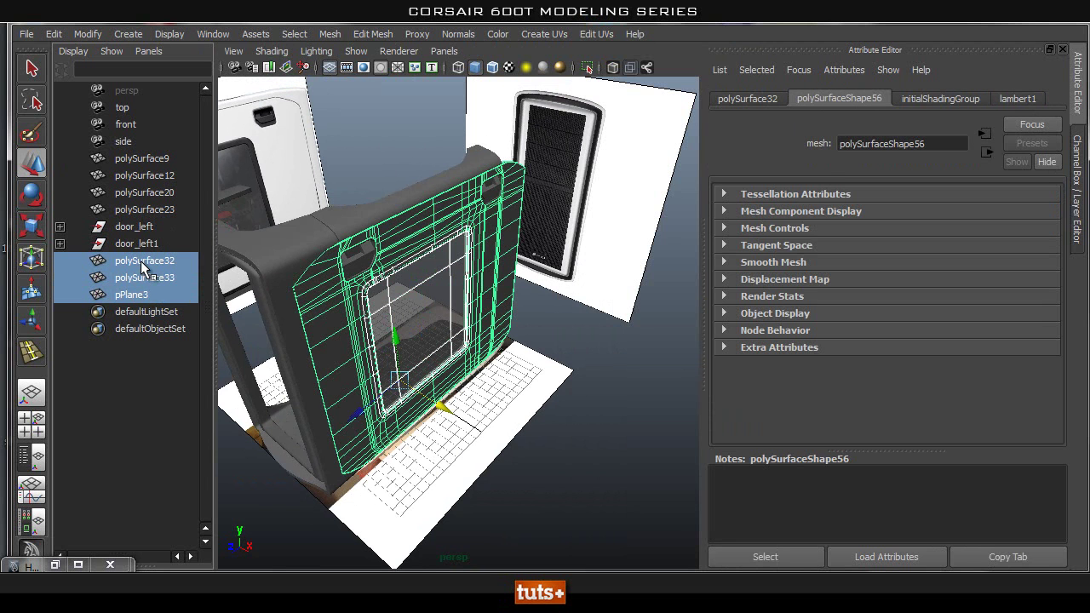
drag(142, 262, 142, 248)
middle_drag(144, 225, 144, 226)
Select the door_left group, display its channels, and make the door_original layer visible
alt+drag(580, 333, 502, 306)
click(105, 224)
key(ctrl+a)
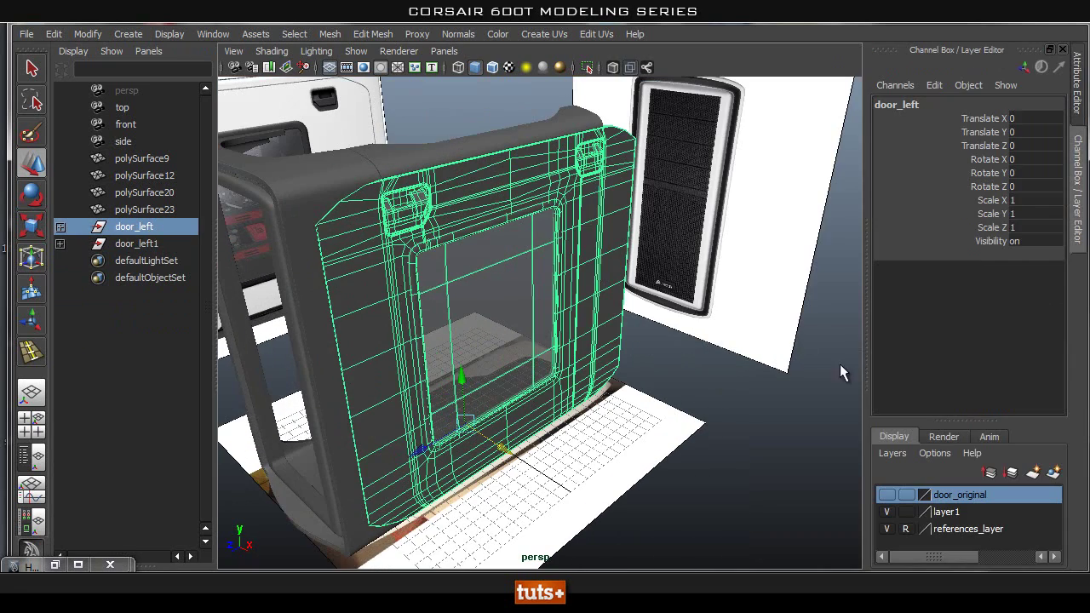
click(887, 494)
Mirror the door_left group to the opposite side of the case by changing its Scale X
alt+right_drag(511, 376, 612, 379)
alt+drag(612, 381, 584, 431)
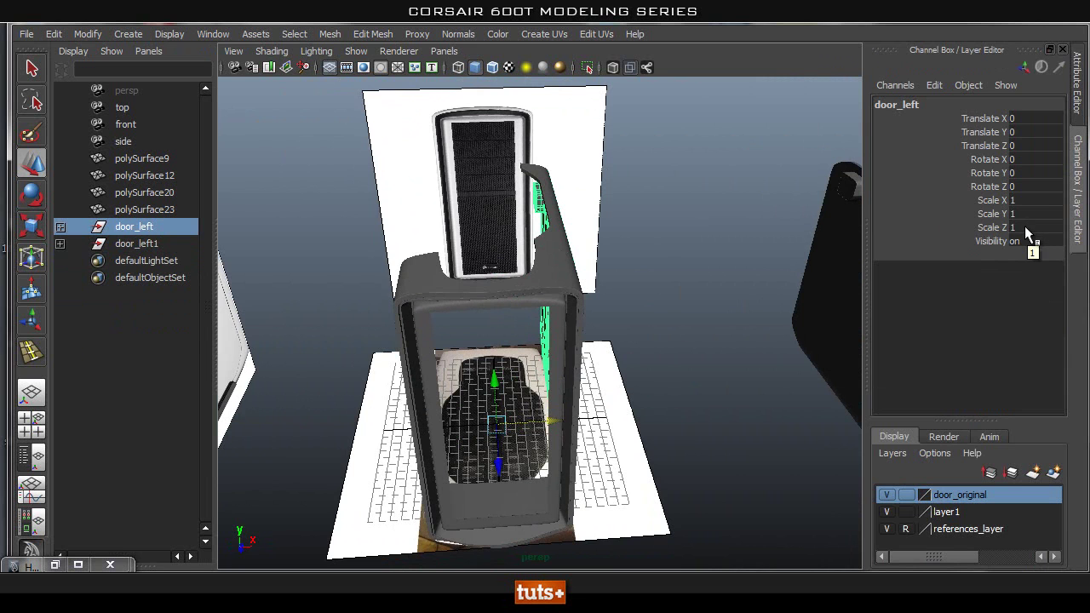
click(1030, 214)
click(1022, 202)
key(Return)
click(784, 304)
alt+drag(784, 303, 558, 273)
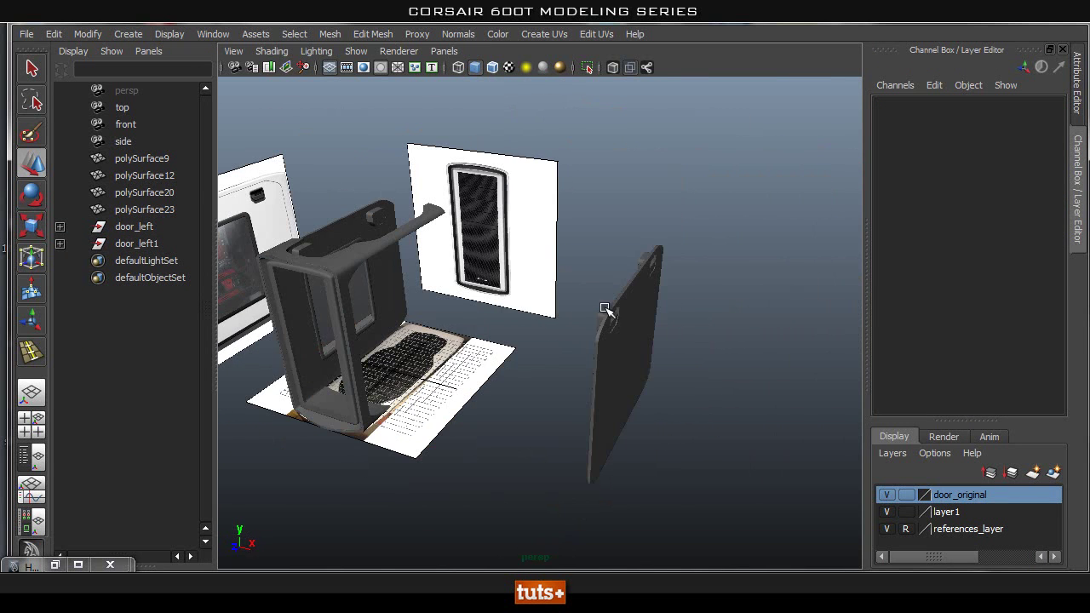
Set the Translate X of the door_left1 group to 0 so the original door sits against the case
click(627, 330)
key(Up)
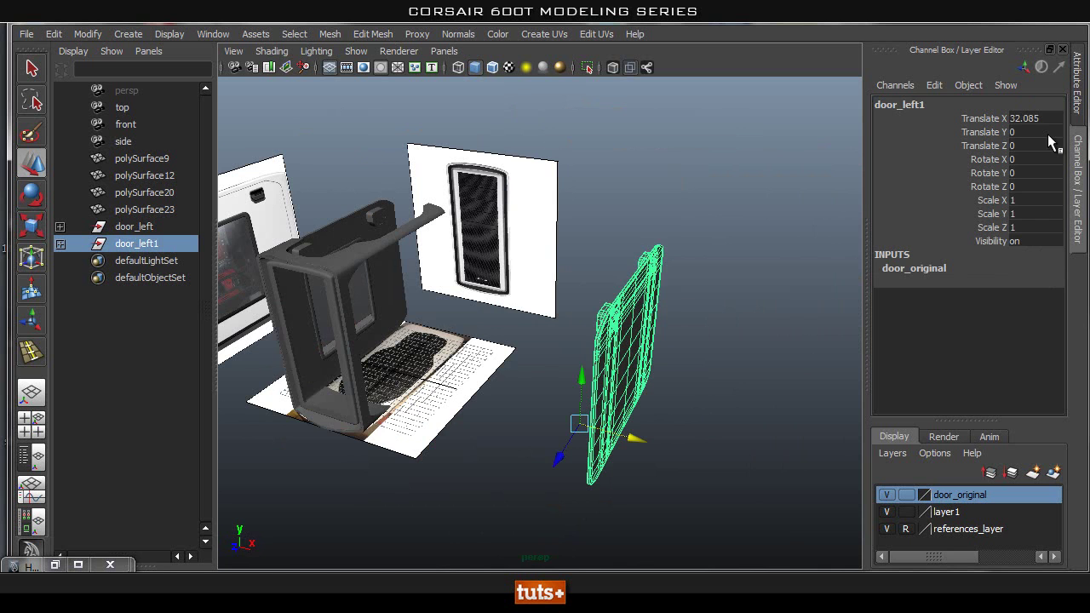
text(0)
key(Return)
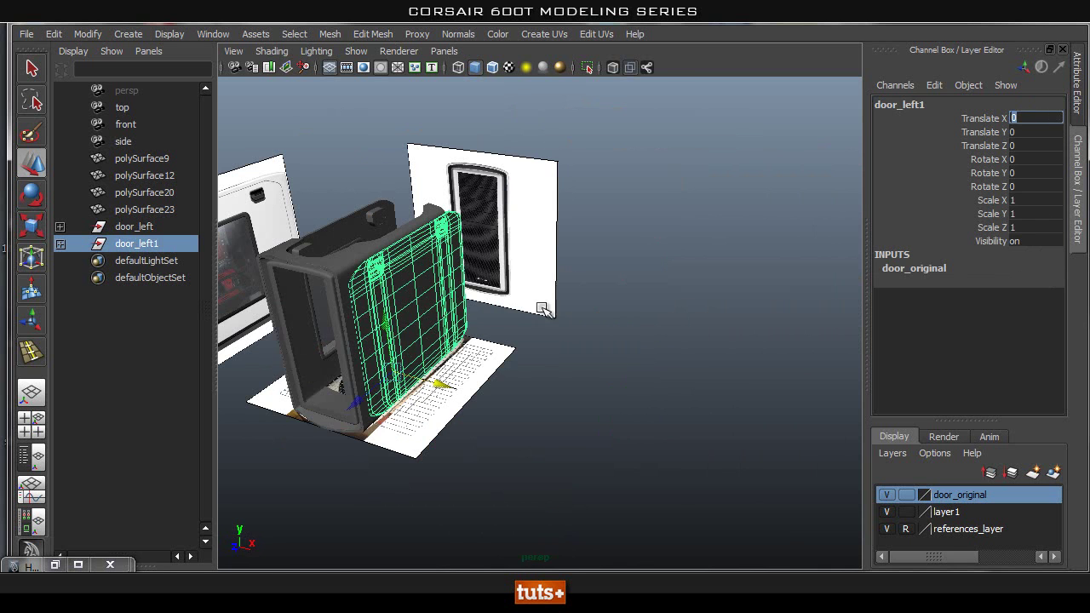
click(618, 252)
Rename the door_left1 group to door_right_with_window
alt+middle_drag(528, 306, 680, 328)
alt+drag(469, 356, 494, 357)
alt+right_drag(494, 357, 588, 364)
alt+drag(587, 365, 621, 271)
scroll(736, 337, down, 5)
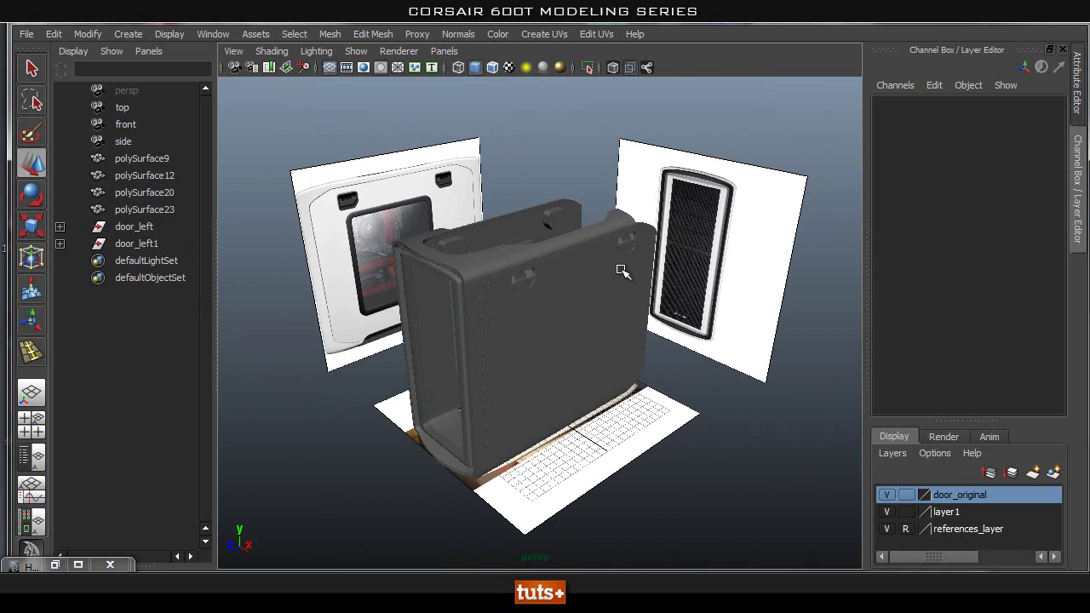
double_click(144, 245)
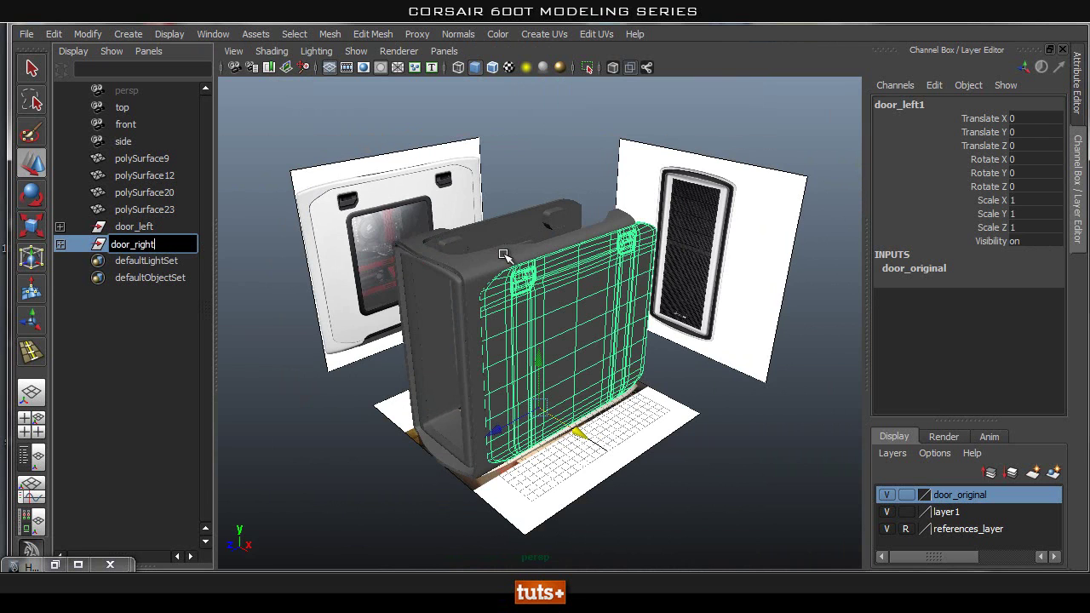
text(door_right_with_window)
key(Return)
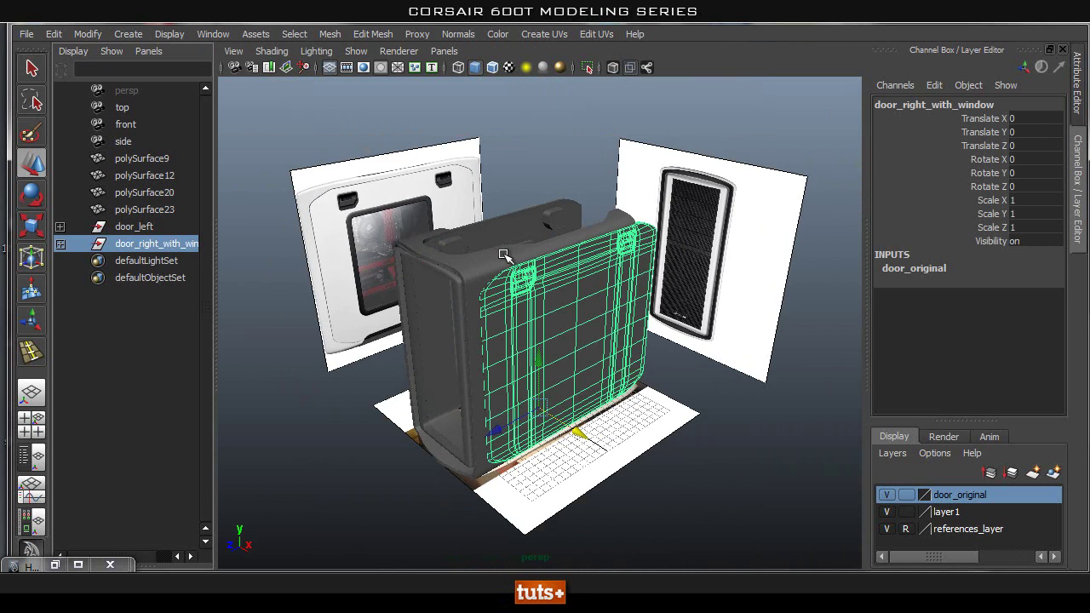
Examine the case with both side doors in place from the window side, above and the open end
click(660, 258)
alt+drag(652, 268, 569, 342)
alt+right_drag(569, 341, 426, 341)
alt+drag(426, 341, 567, 314)
alt+right_drag(567, 314, 605, 328)
alt+drag(608, 333, 608, 372)
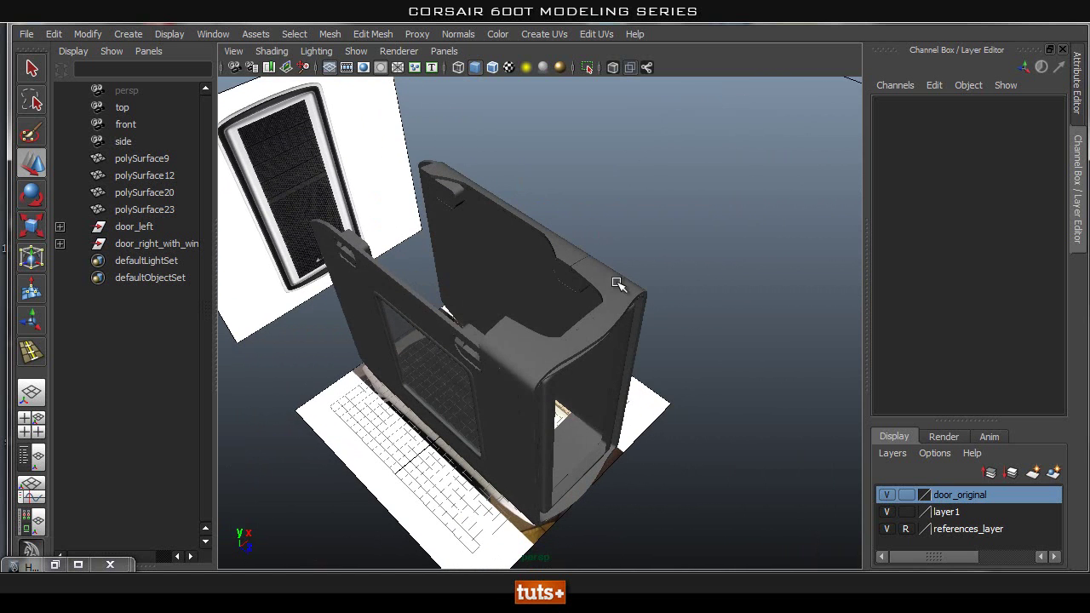
alt+drag(454, 259, 580, 288)
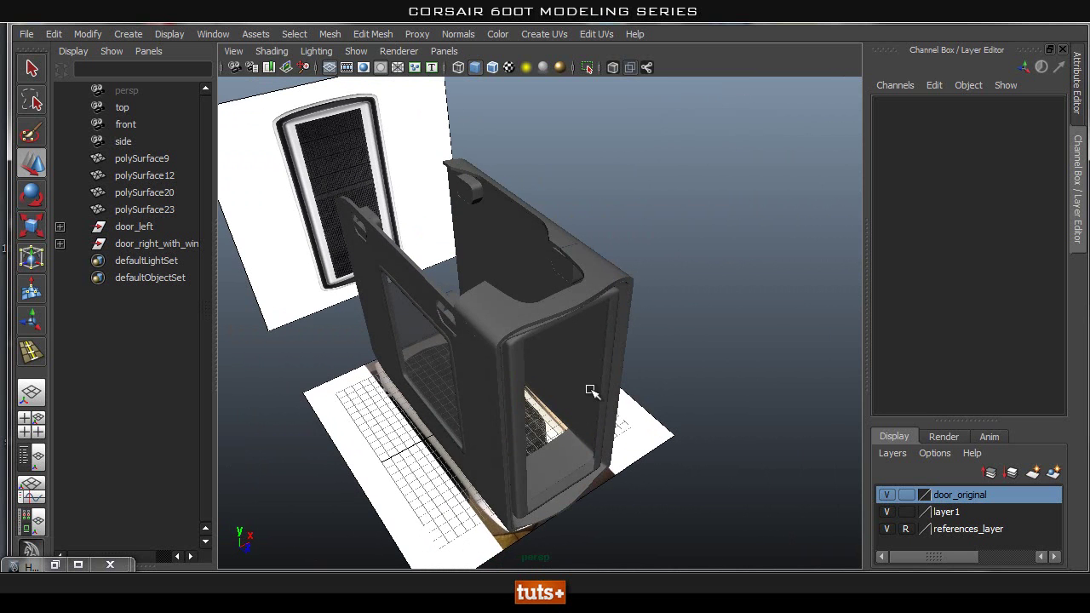
alt+drag(415, 329, 477, 337)
alt+drag(704, 175, 395, 179)
alt+drag(554, 203, 617, 211)
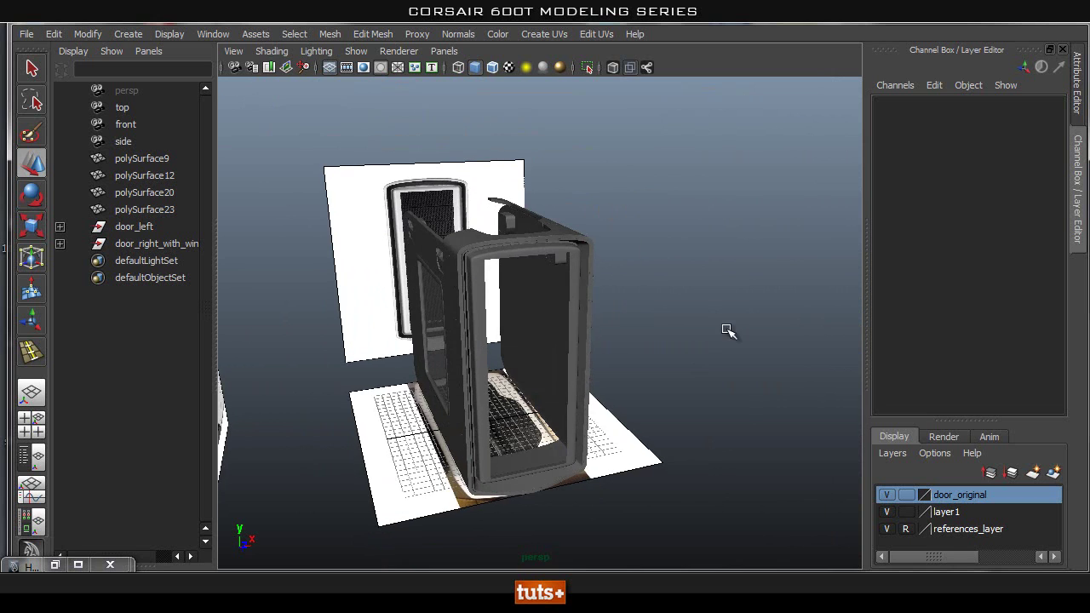